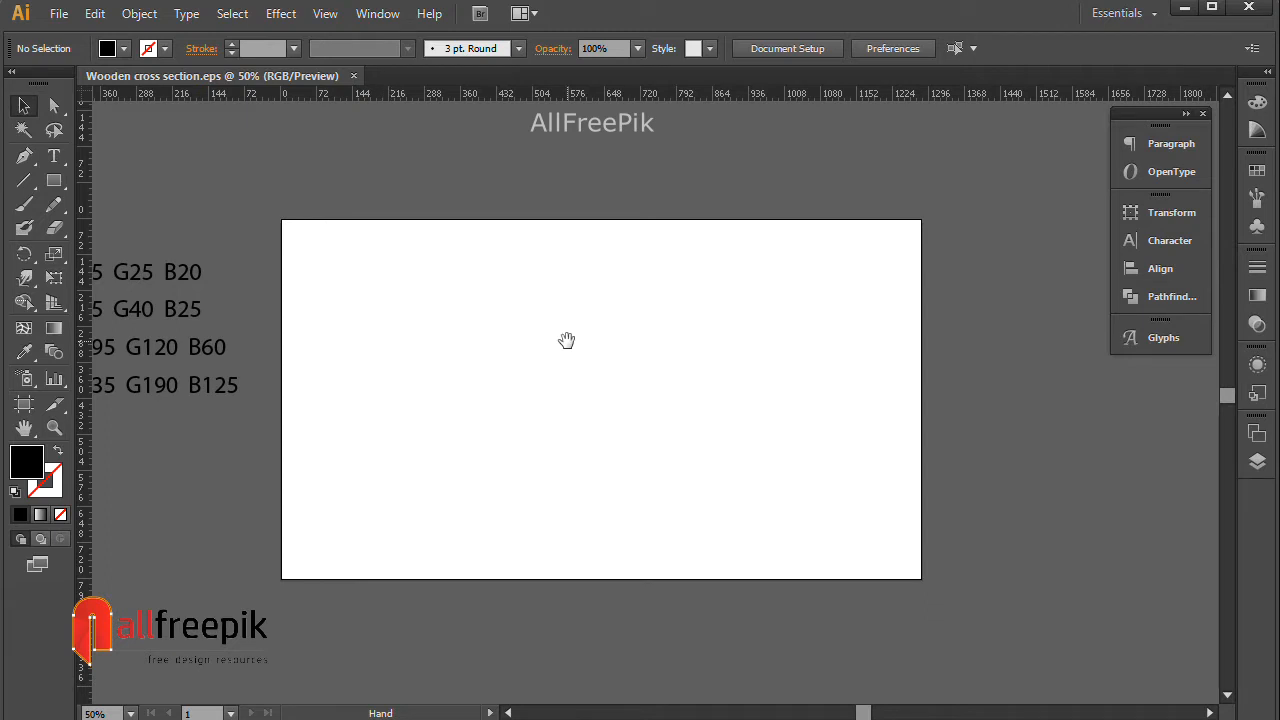
# Draw a perfect circle in the middle of the artboard with the Ellipse tool
pyautogui.moveTo(482, 352); pyautogui.dragTo(647, 352)
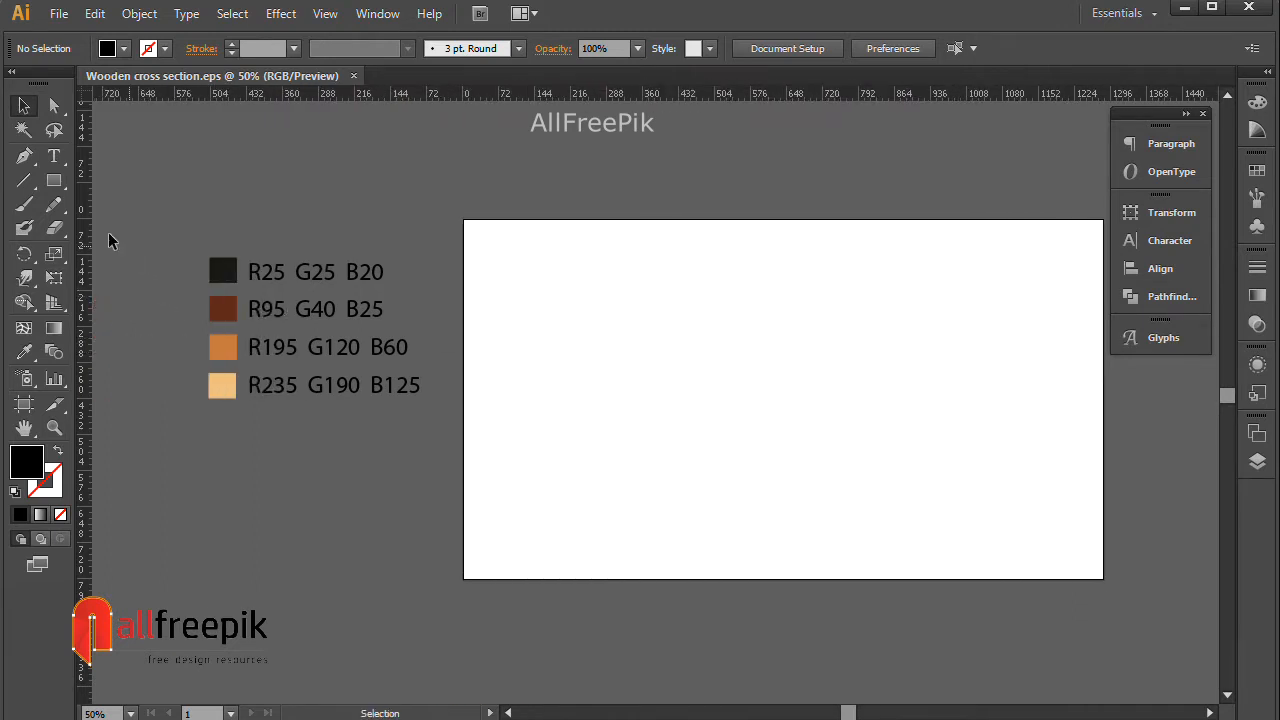
pyautogui.moveTo(45, 185); pyautogui.dragTo(123, 234)
pyautogui.moveTo(660, 275); pyautogui.dragTo(905, 520)
pyautogui.click(27, 107)
# Fill the circle with the dark R25 G25 B20 swatch colour and enlarge it about its centre to about 572 px wide
pyautogui.click(25, 352)
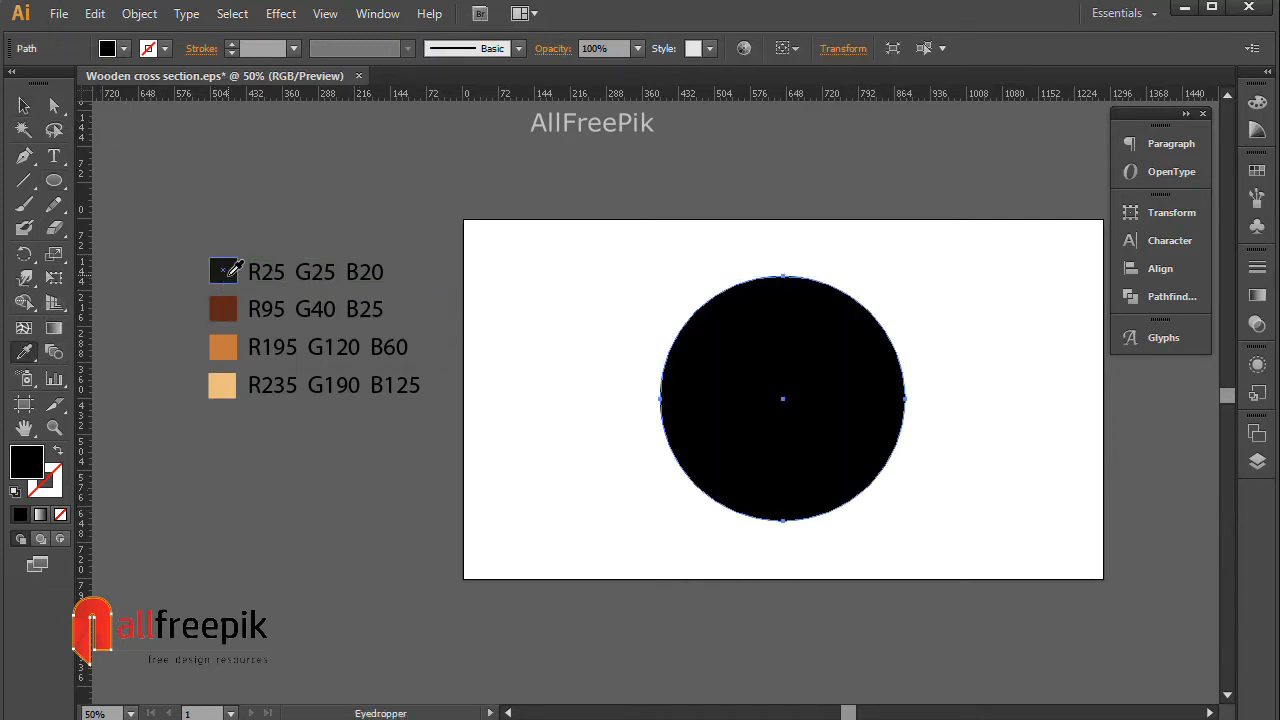
pyautogui.click(222, 270)
pyautogui.click(24, 106)
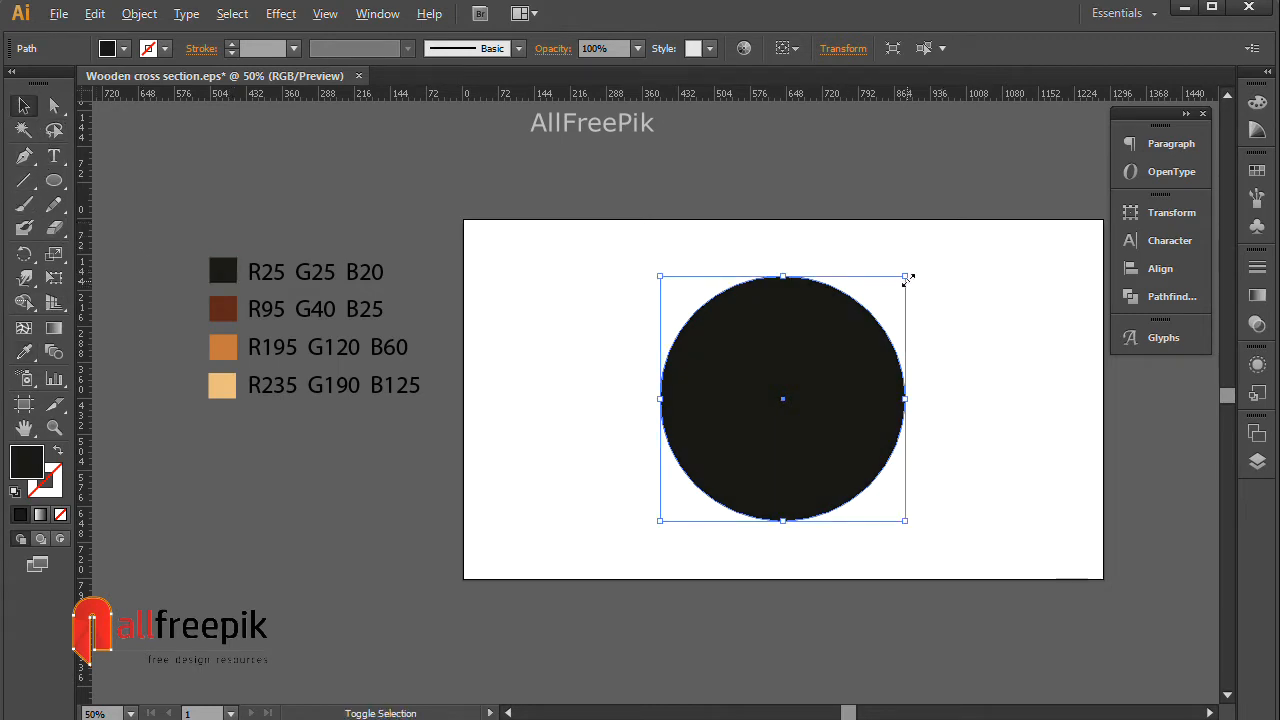
pyautogui.moveTo(908, 274); pyautogui.dragTo(931, 257)
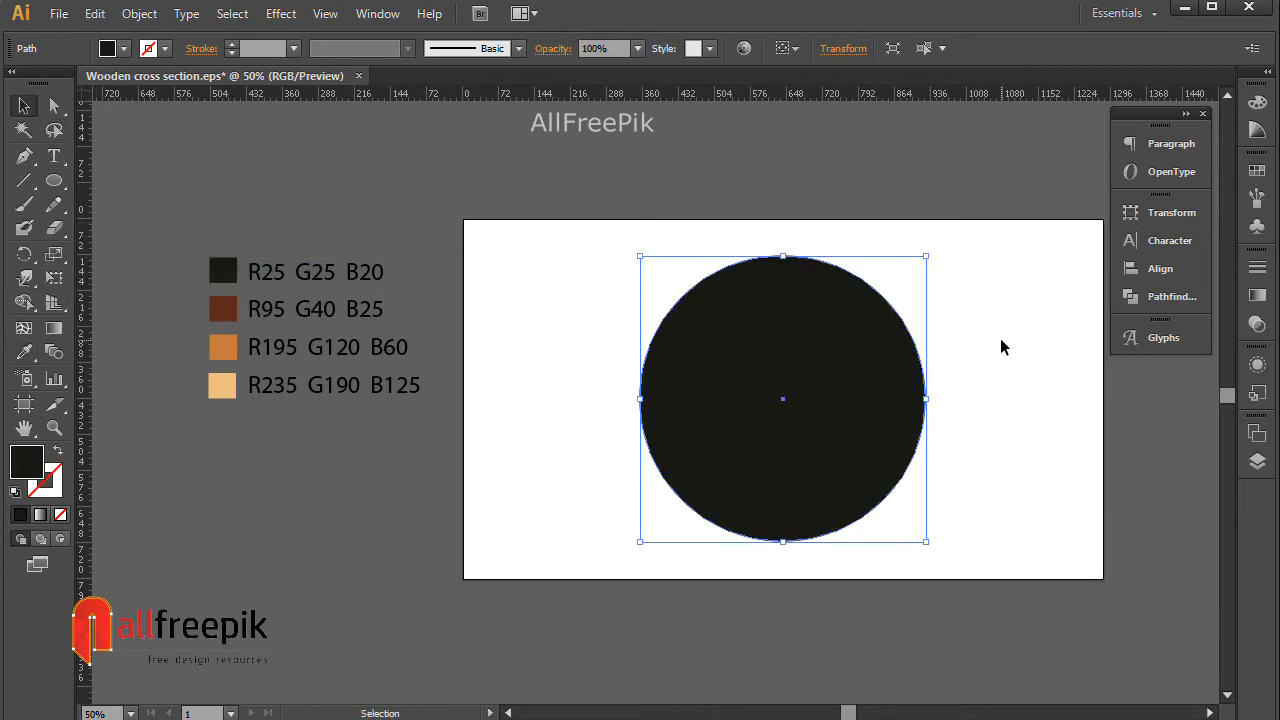
pyautogui.click(95, 14)
pyautogui.click(126, 106)
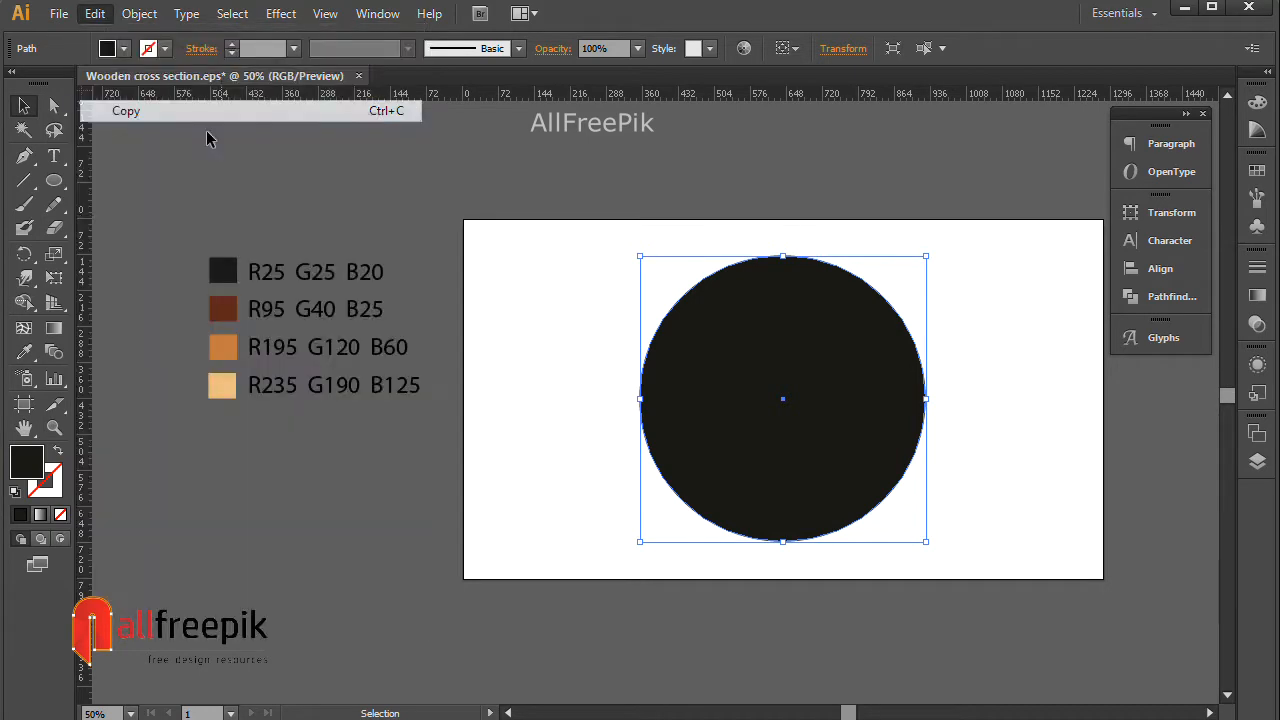
pyautogui.click(714, 211)
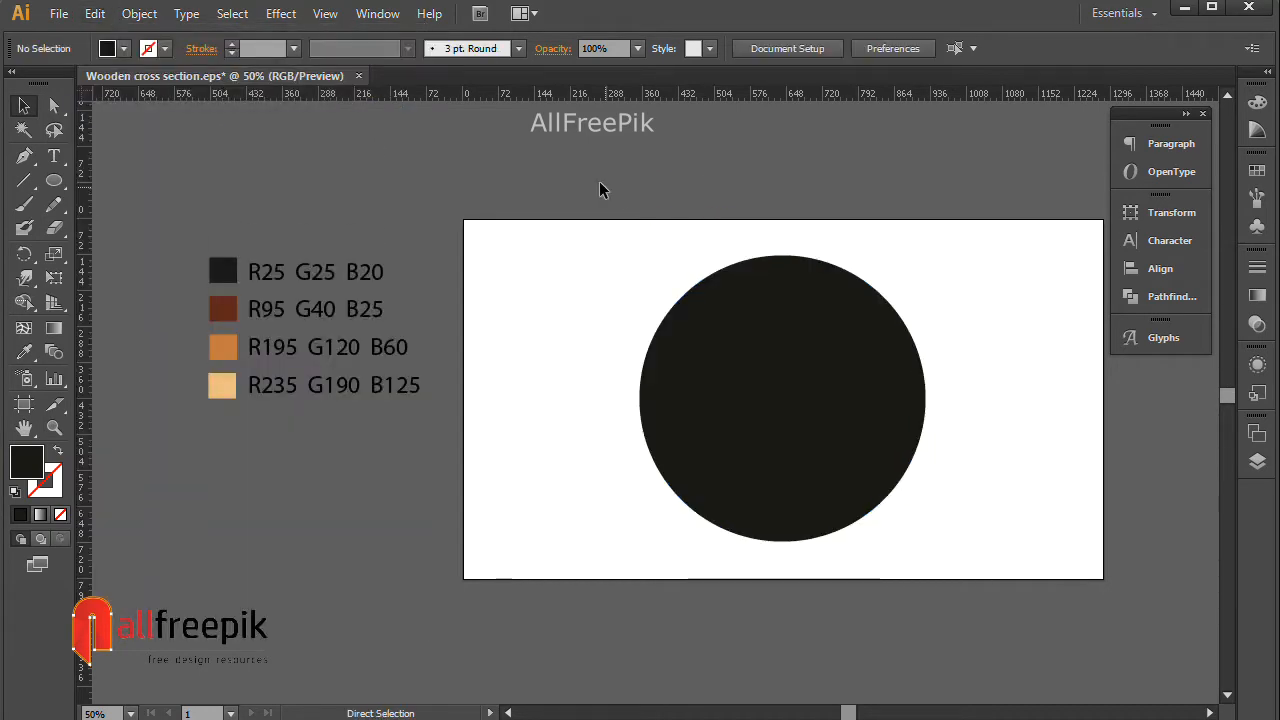
pyautogui.click(59, 14)
pyautogui.moveTo(95, 14)
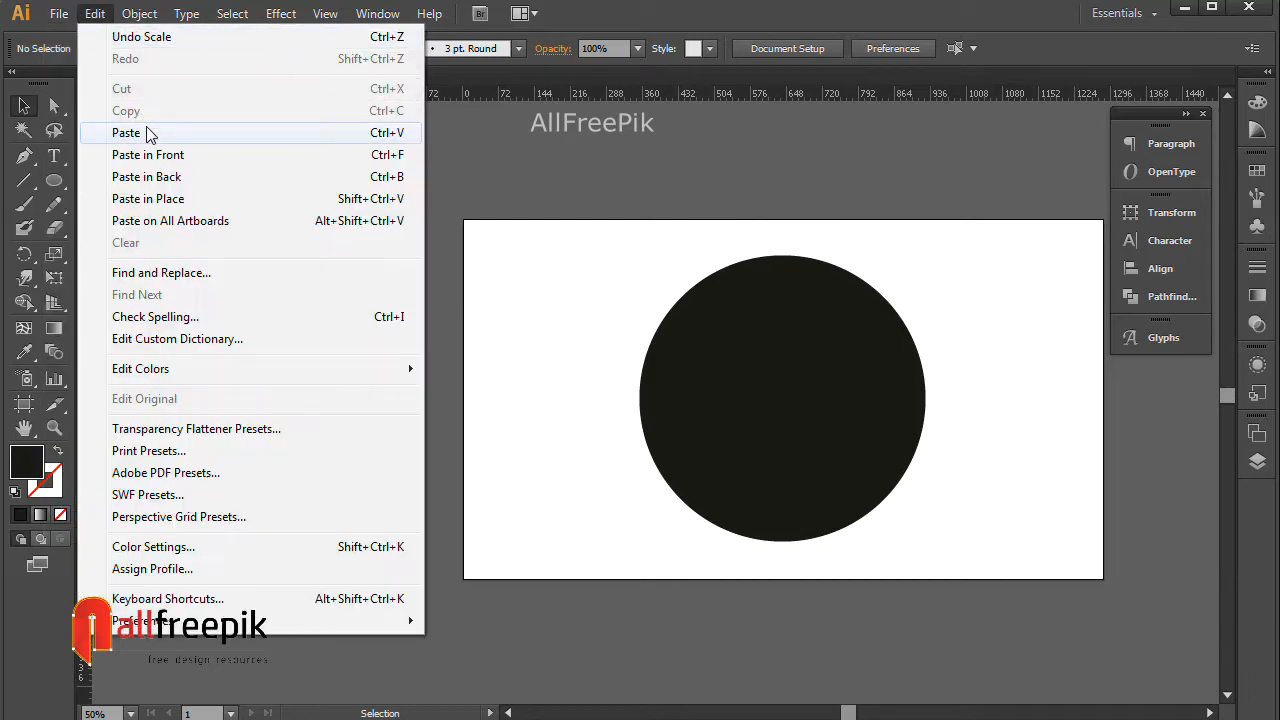
# Copy the dark circle, paste it in front and shrink the copy slightly about its centre, leaving a thin outer rim
pyautogui.click(798, 375)
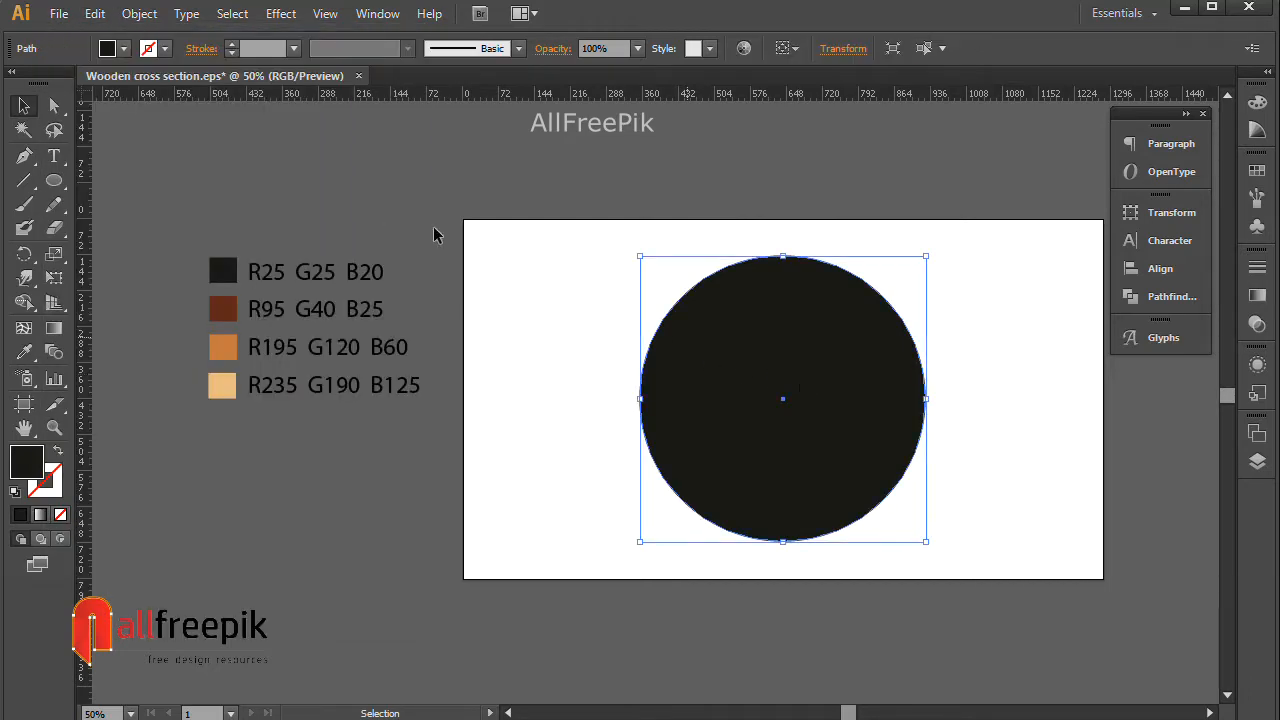
pyautogui.click(95, 14)
pyautogui.click(128, 107)
pyautogui.click(95, 14)
pyautogui.click(150, 151)
pyautogui.moveTo(928, 259); pyautogui.dragTo(929, 264)
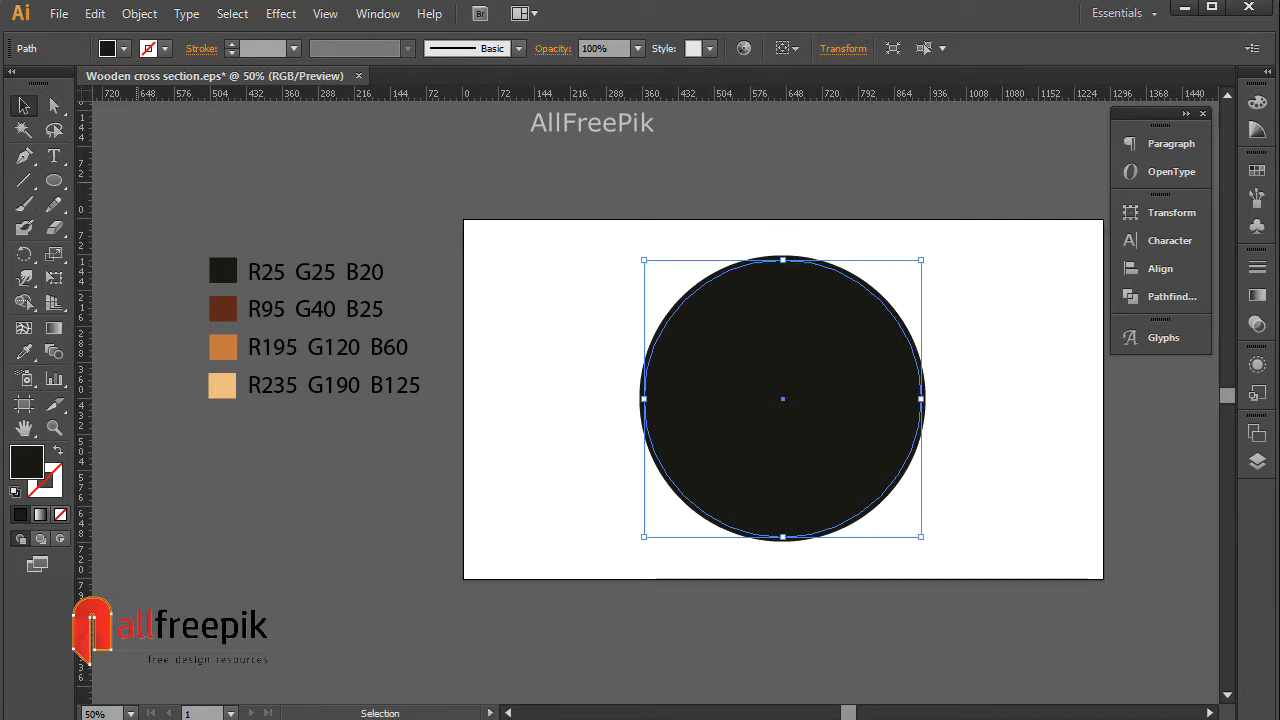
# Fill the smaller circle with the brown R95 G40 B25 swatch colour using the Eyedropper
pyautogui.click(24, 352)
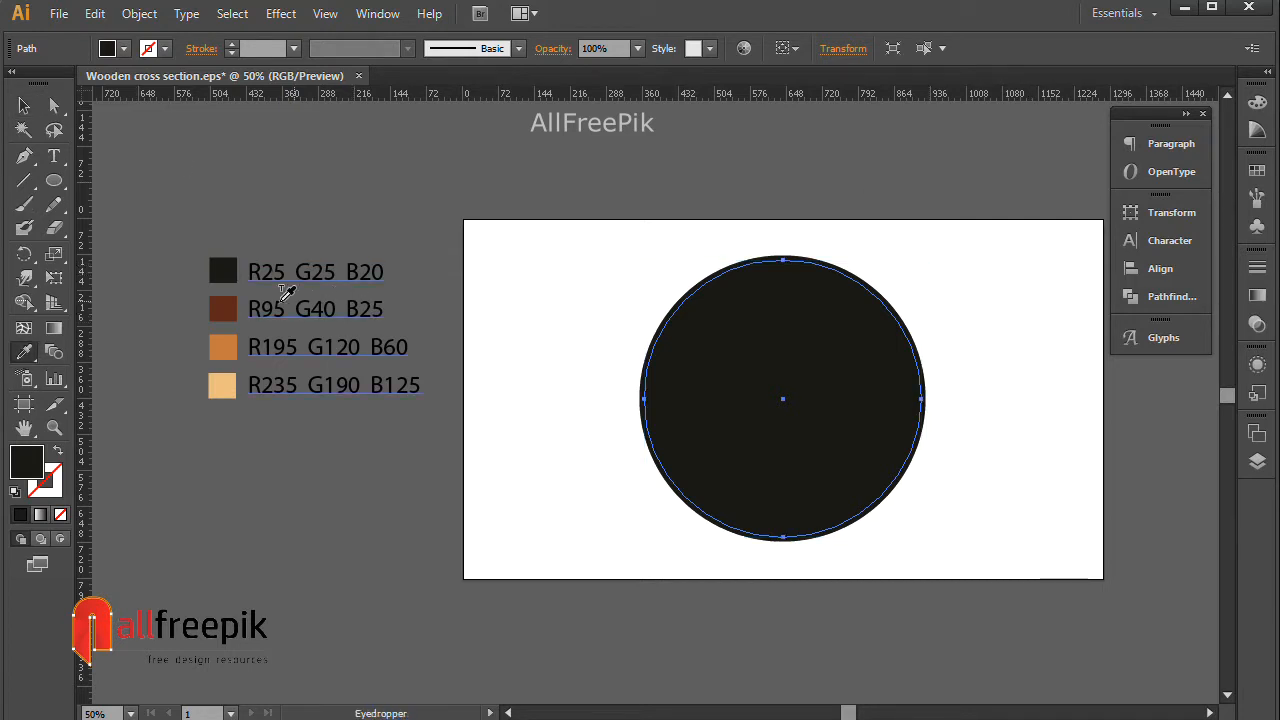
pyautogui.click(222, 308)
pyautogui.press('v')
pyautogui.click(590, 150)
# Copy the brown circle, paste it in front and shrink the copy about its centre, leaving a brown ring
pyautogui.click(745, 322)
pyautogui.click(96, 16)
pyautogui.click(126, 111)
pyautogui.click(97, 16)
pyautogui.click(160, 157)
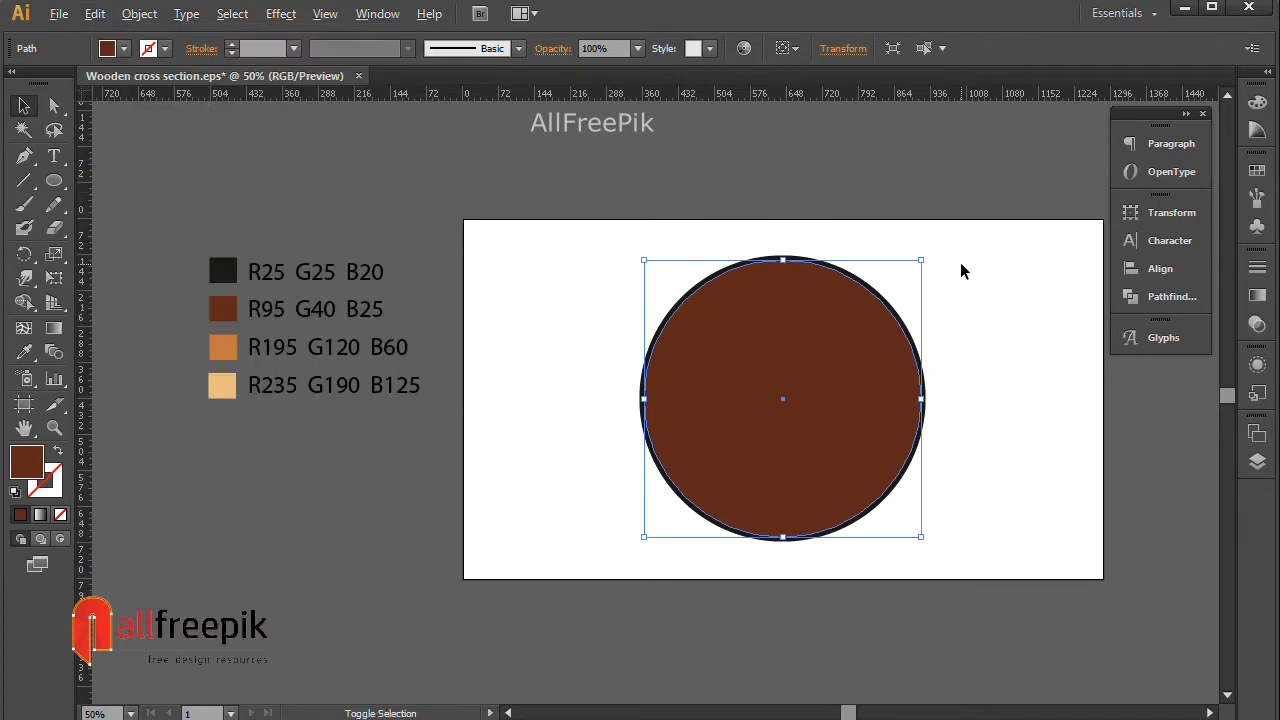
pyautogui.moveTo(925, 261); pyautogui.dragTo(913, 268)
# Fill the new inner circle with the orange R195 G120 B60 swatch colour using the Eyedropper
pyautogui.click(24, 352)
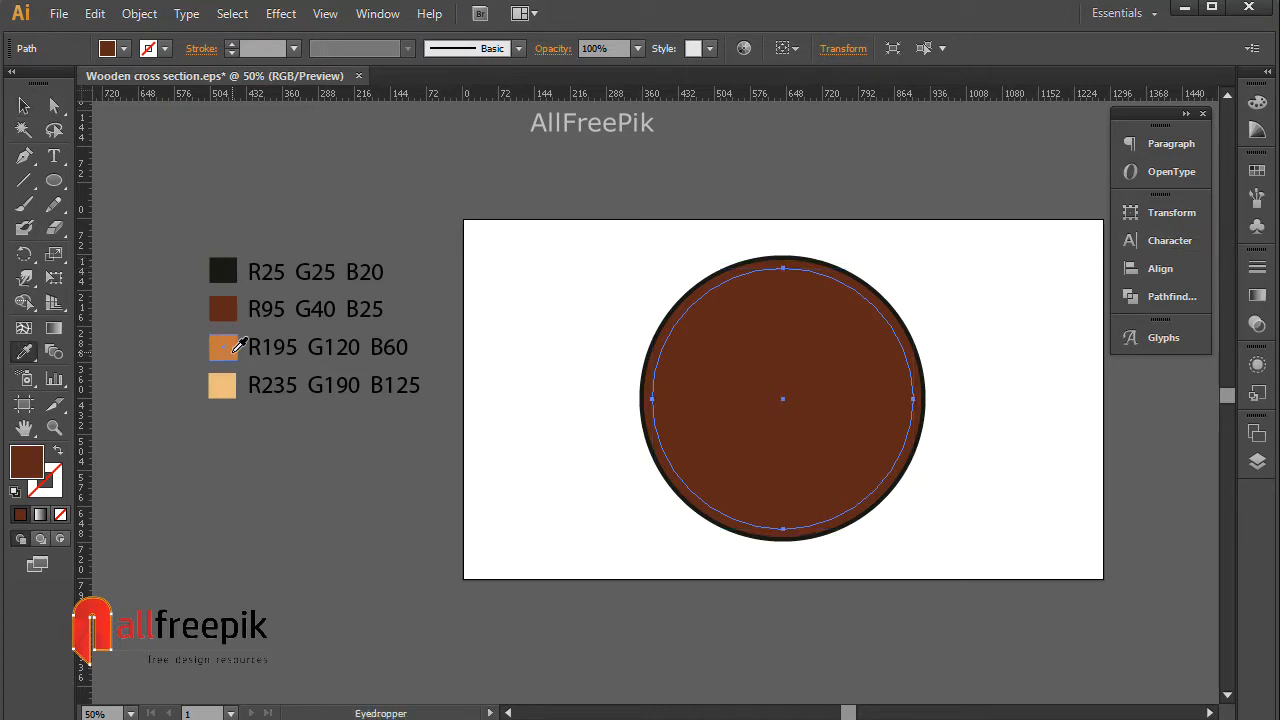
pyautogui.click(226, 349)
pyautogui.click(24, 105)
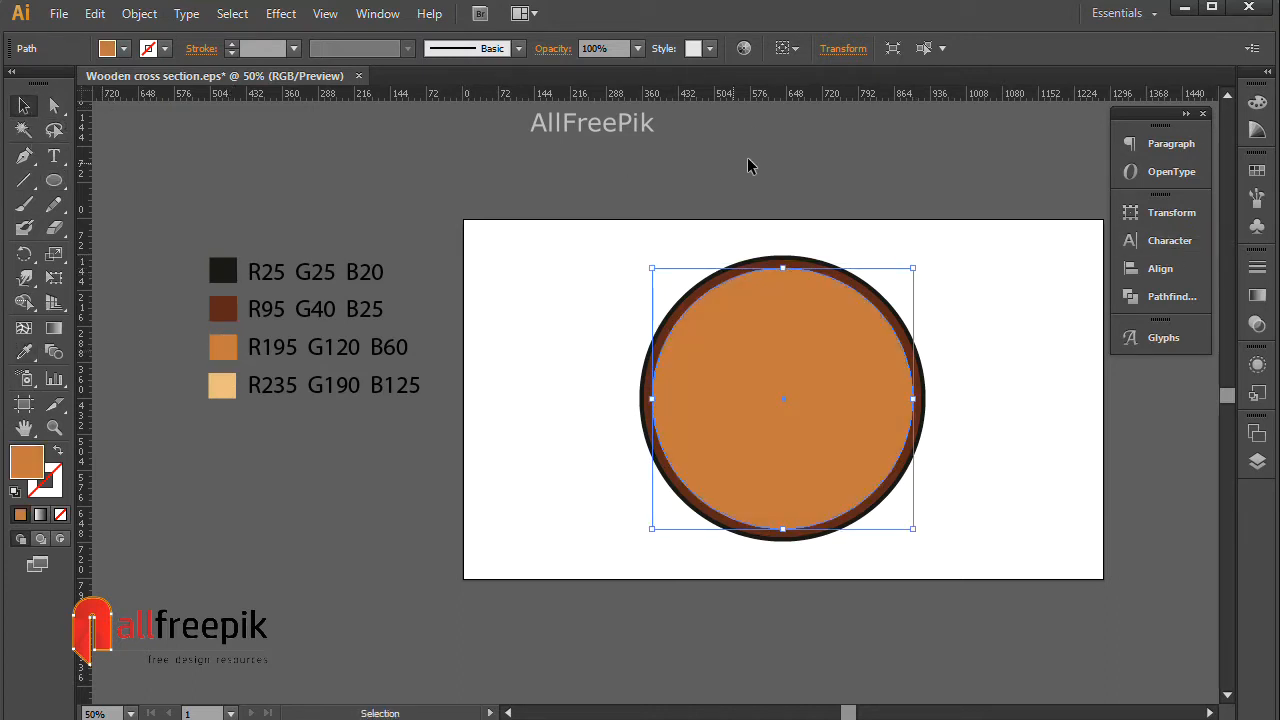
pyautogui.click(790, 235)
# Copy the orange circle, paste it in front and shrink the copy about its centre
pyautogui.click(837, 380)
pyautogui.click(95, 13)
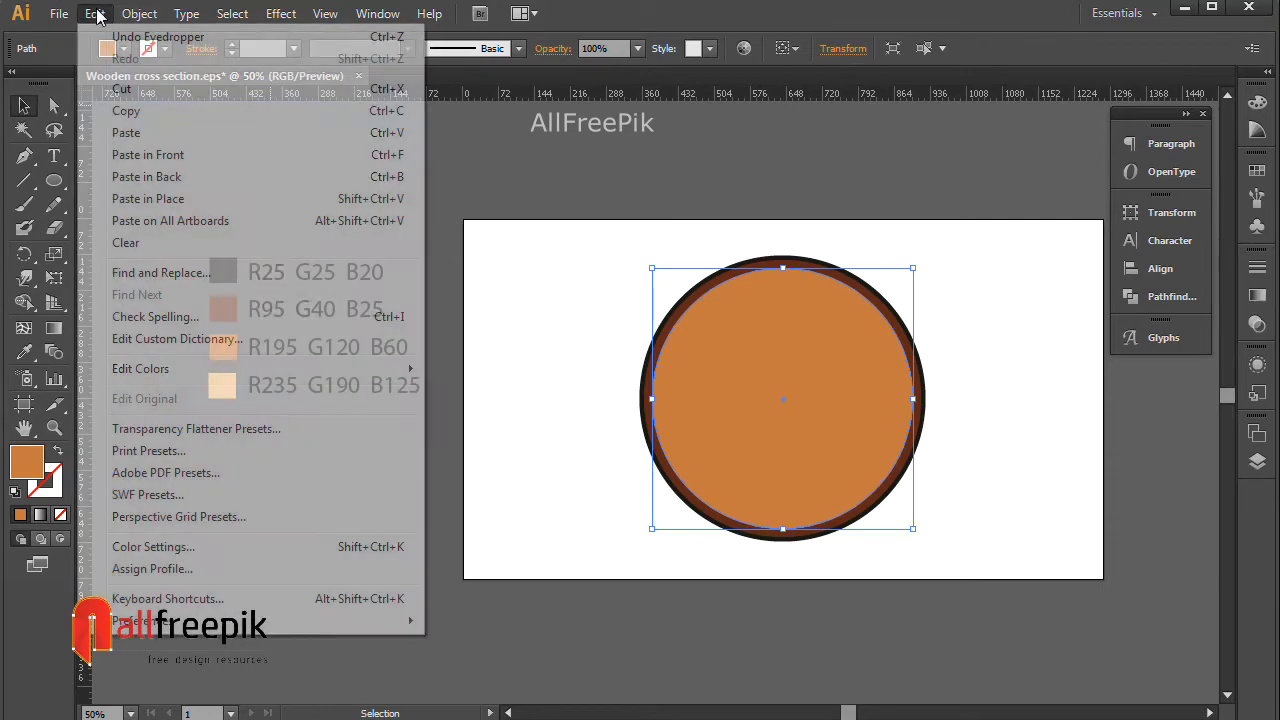
pyautogui.click(126, 112)
pyautogui.click(95, 13)
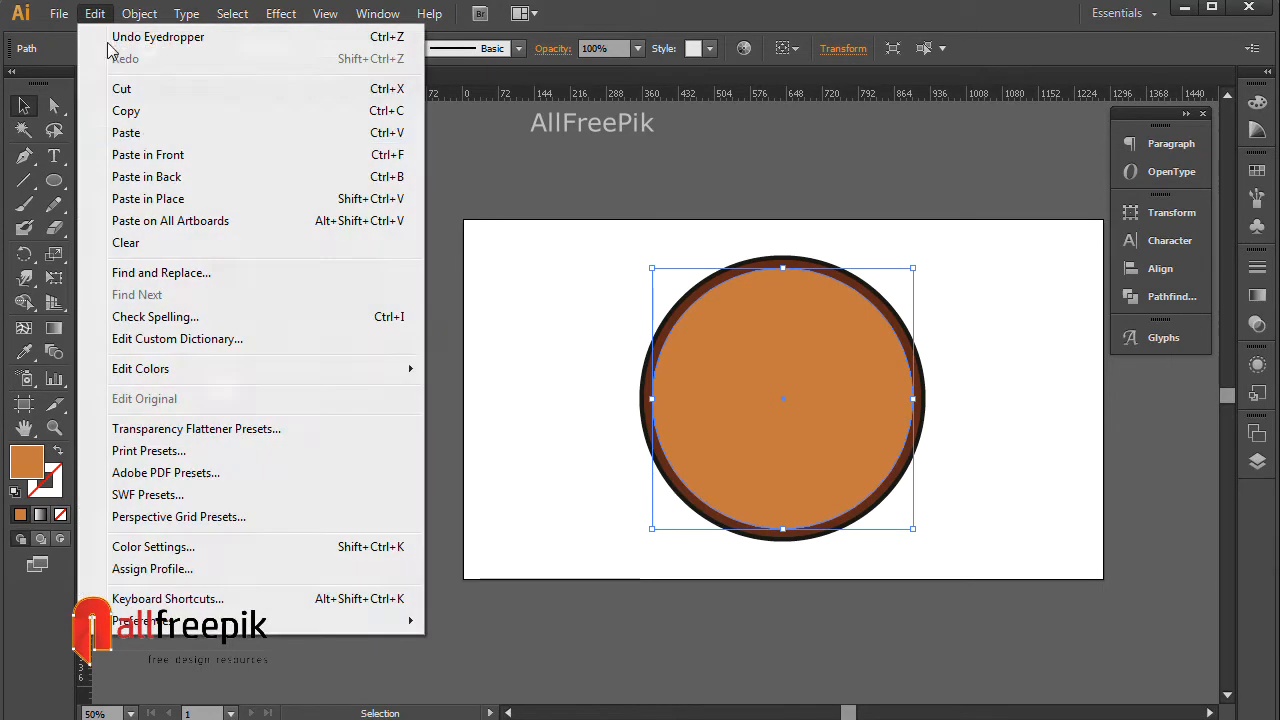
pyautogui.click(147, 155)
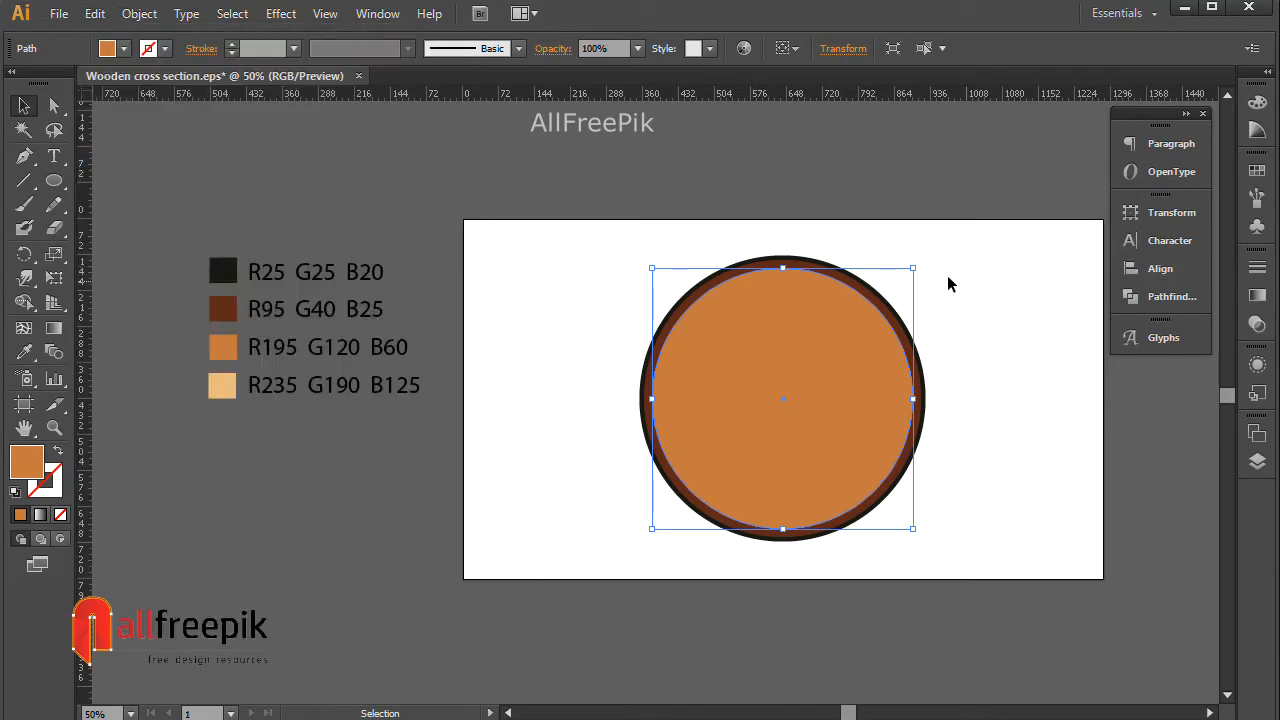
pyautogui.moveTo(914, 269); pyautogui.dragTo(900, 272)
# Apply the R235 G190 B125 swatch colour to the innermost circle and swap it from fill to stroke
pyautogui.click(25, 353)
pyautogui.click(229, 390)
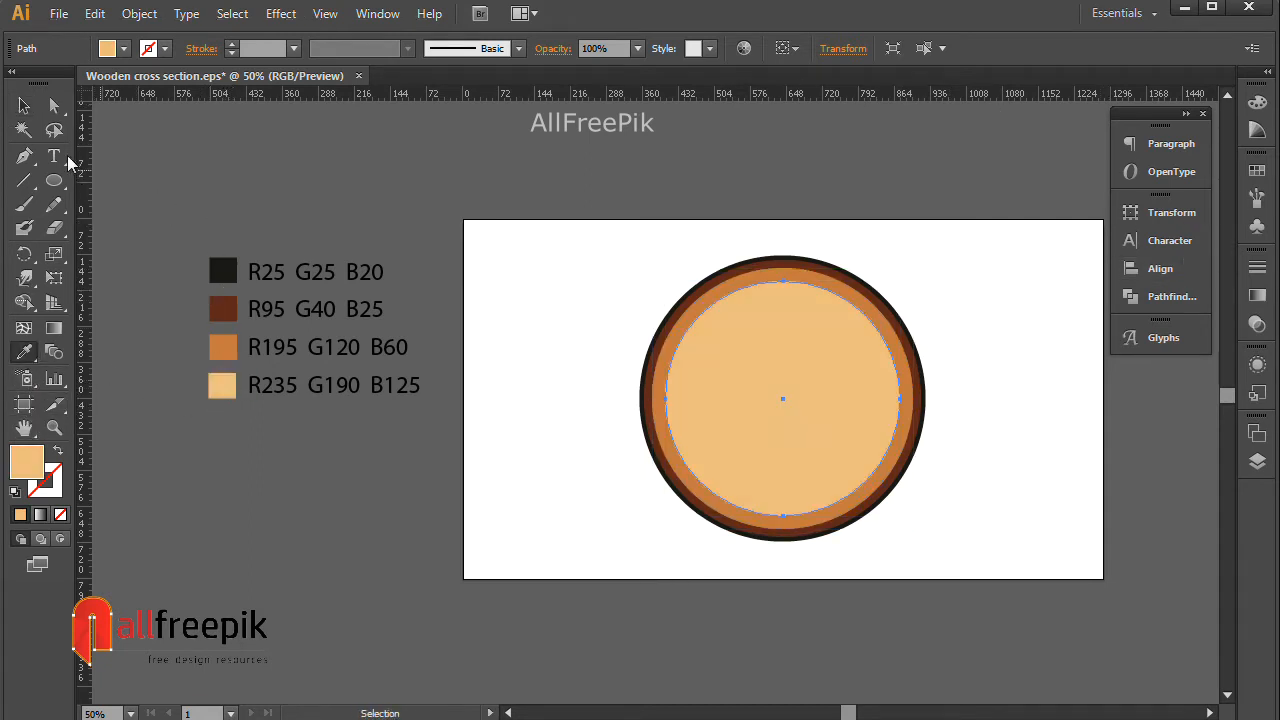
pyautogui.click(25, 106)
pyautogui.click(57, 455)
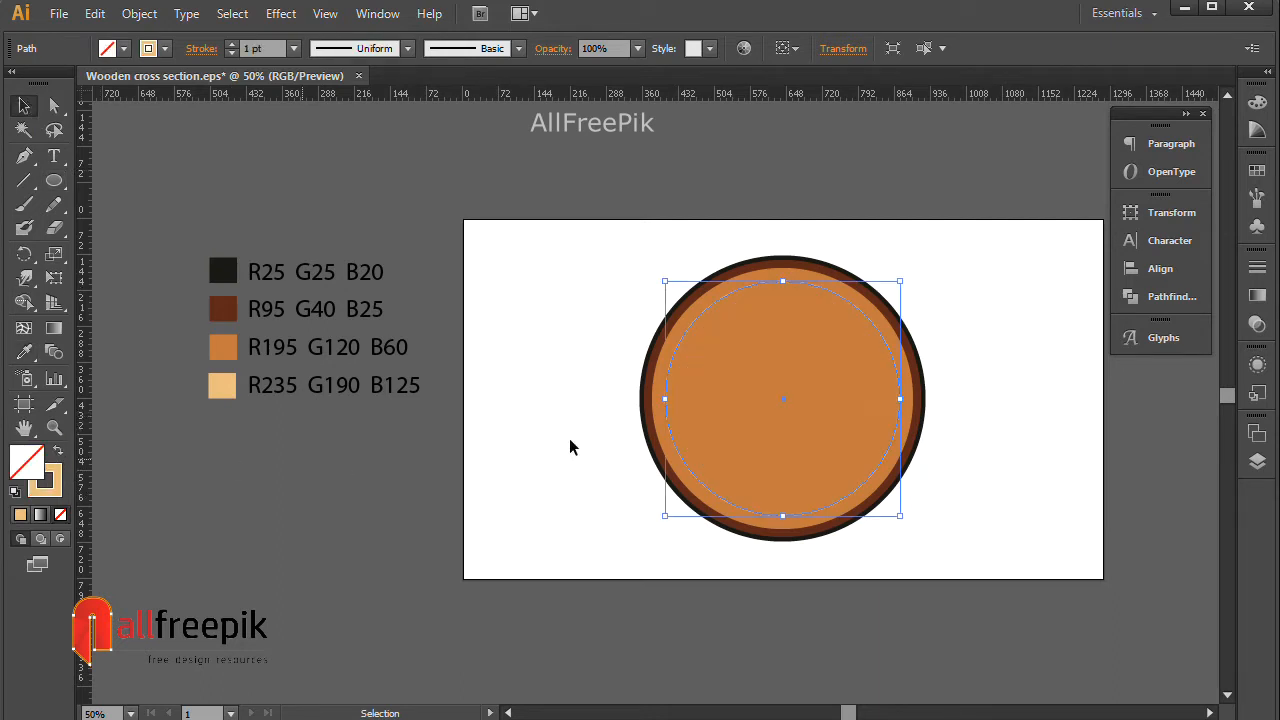
pyautogui.click(1026, 191)
# Set the stroke weight of the innermost outline circle to 2 pt
pyautogui.click(846, 305)
pyautogui.click(275, 49)
pyautogui.write('2')
pyautogui.click(492, 170)
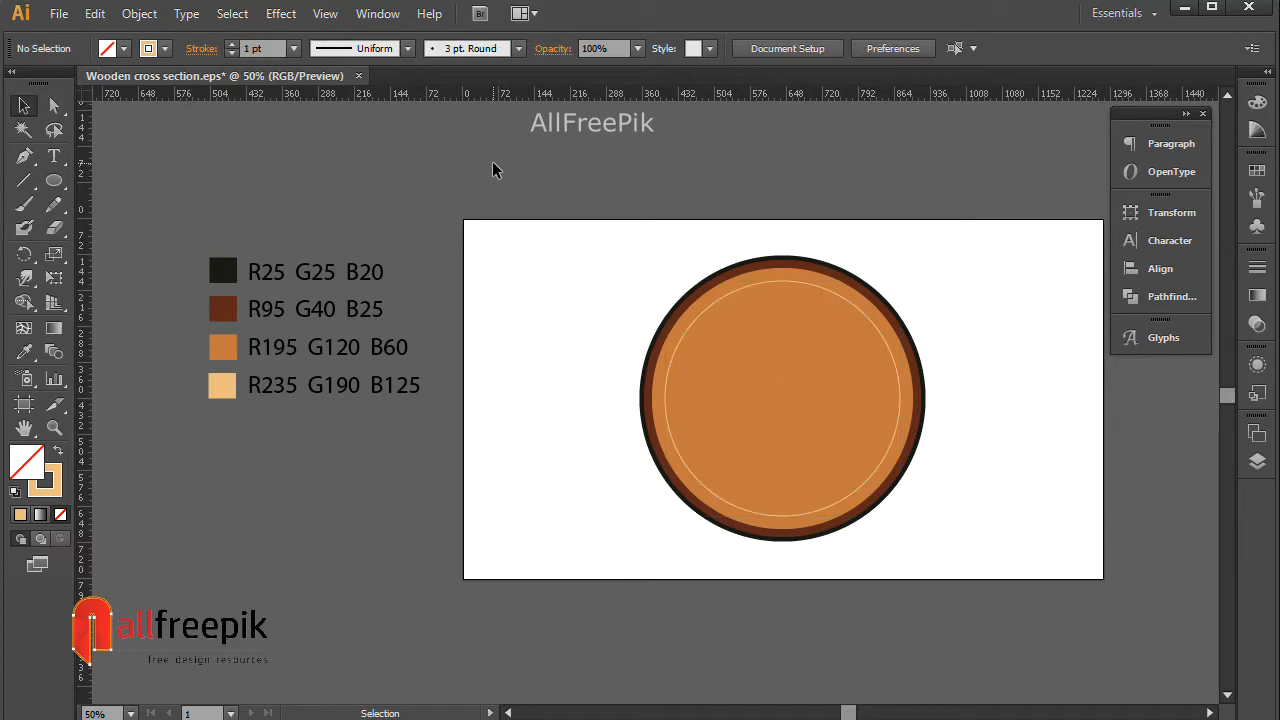
# Enlarge the pale outline circle slightly about its centre so it sits closer to the orange circle's edge
pyautogui.click(795, 281)
pyautogui.hotkey('ctrl', 'space')
pyautogui.moveTo(1049, 239); pyautogui.dragTo(603, 532)
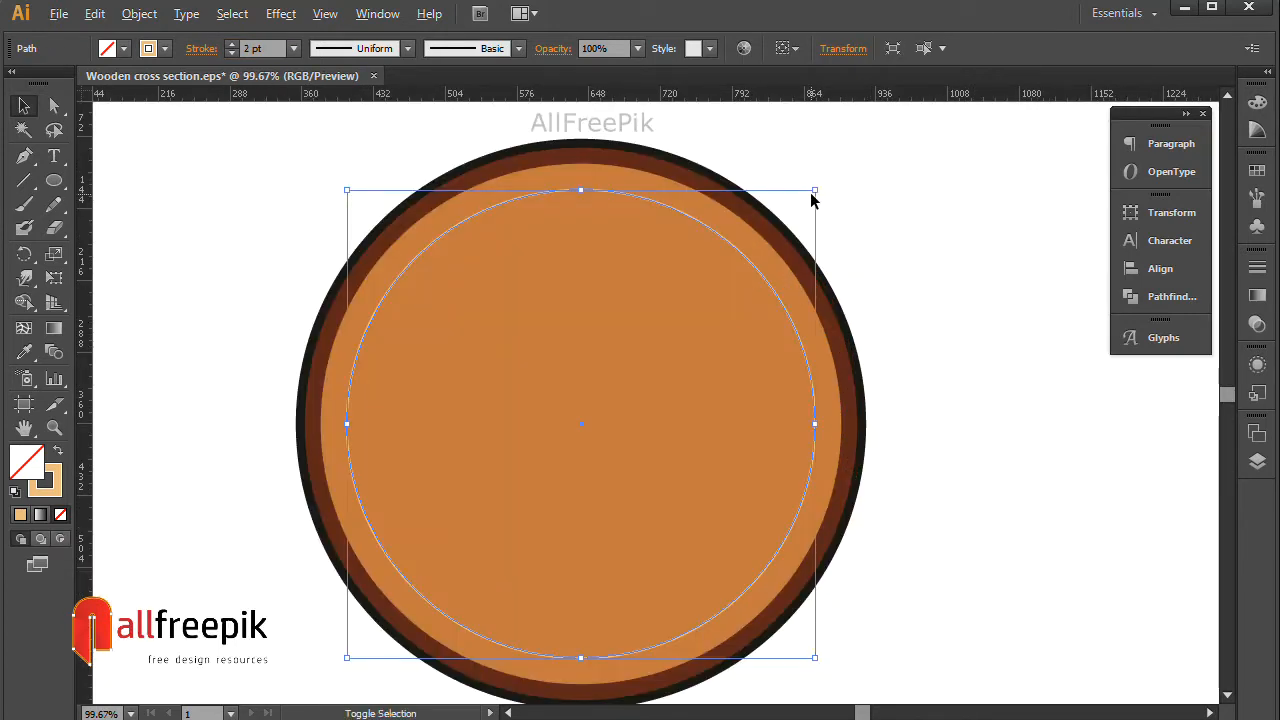
pyautogui.moveTo(816, 191); pyautogui.dragTo(829, 180)
pyautogui.click(897, 209)
# Add an anchor point just right of the top centre point on each of the four concentric circles
pyautogui.click(614, 286)
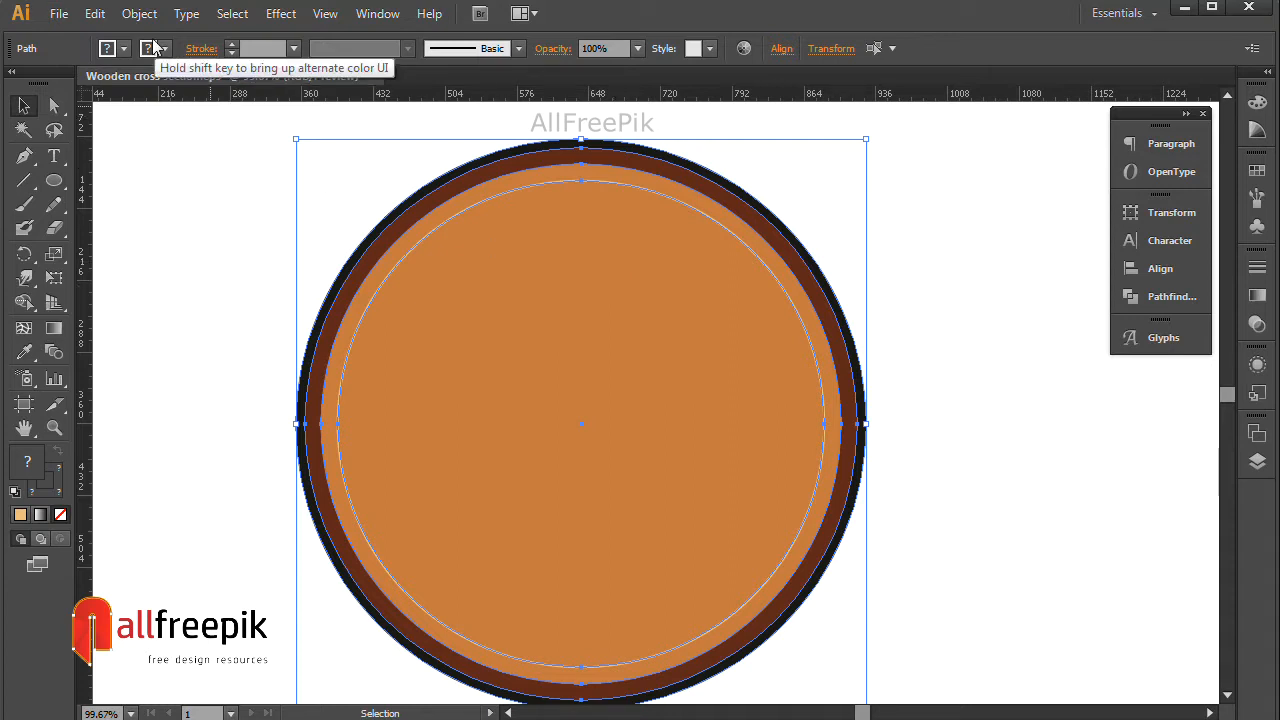
pyautogui.click(34, 157)
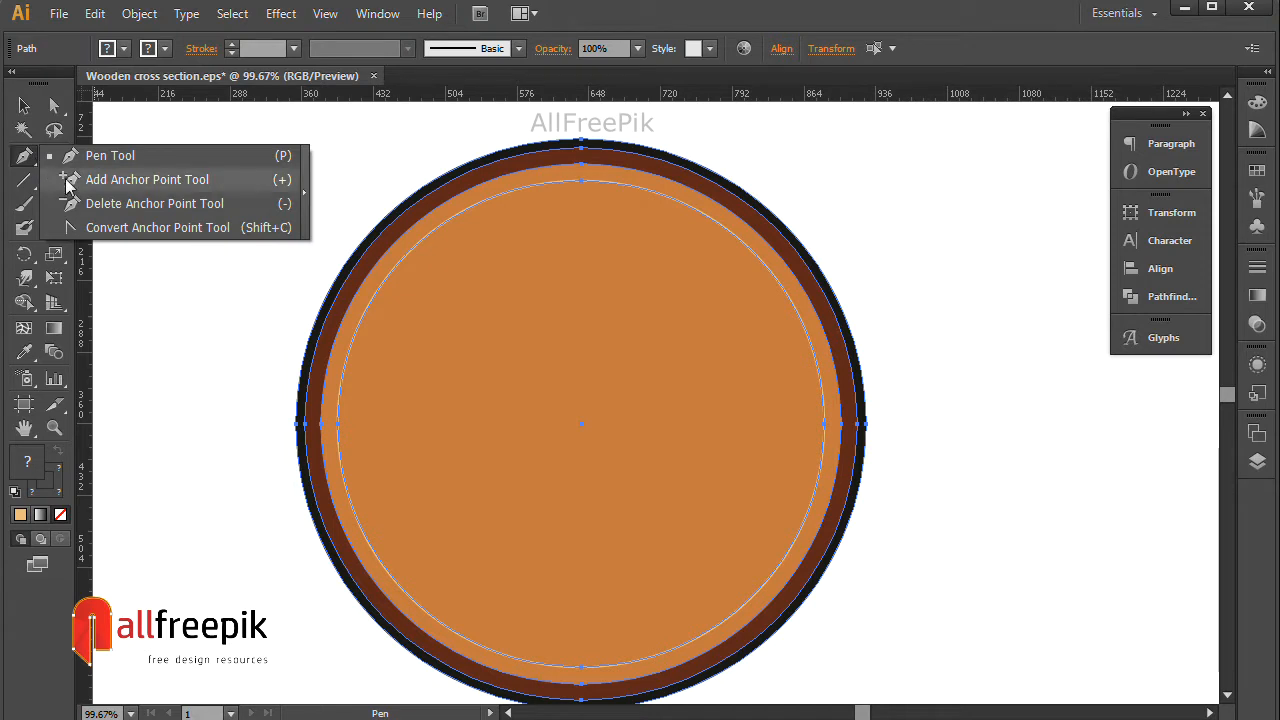
pyautogui.click(140, 179)
pyautogui.hotkey('ctrl', 'space')
pyautogui.moveTo(666, 134); pyautogui.dragTo(520, 220)
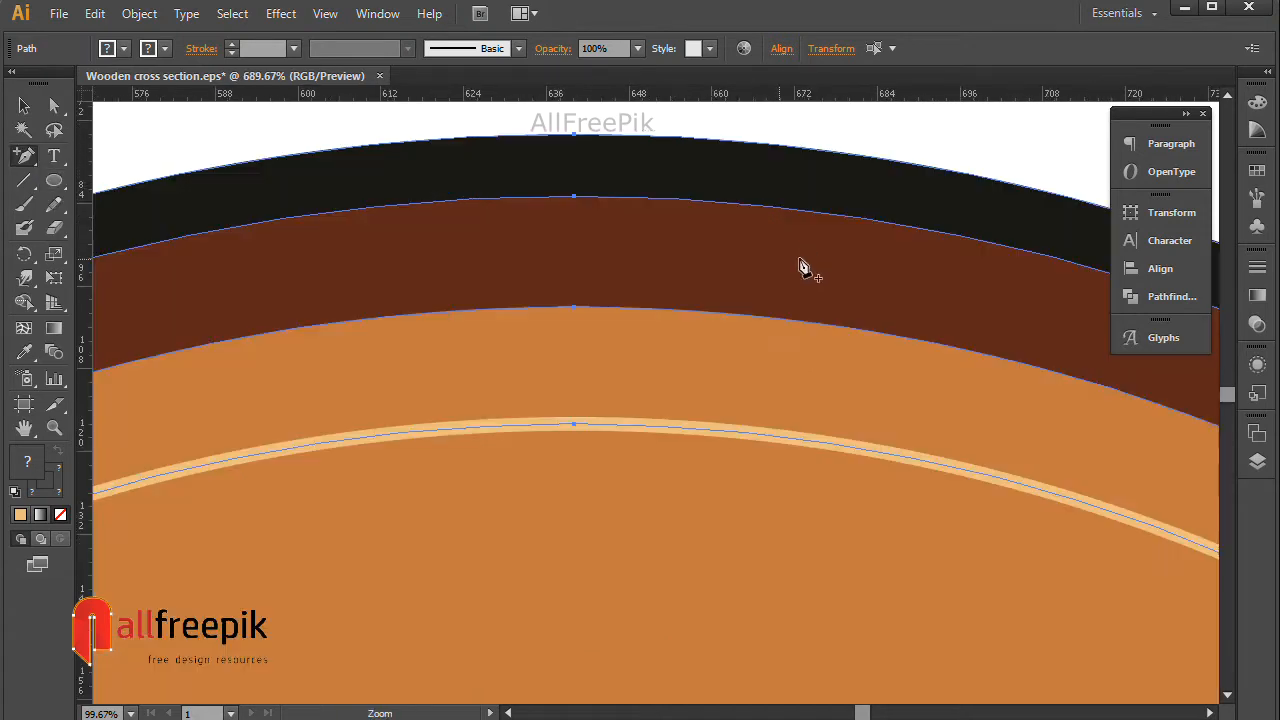
pyautogui.click(671, 430)
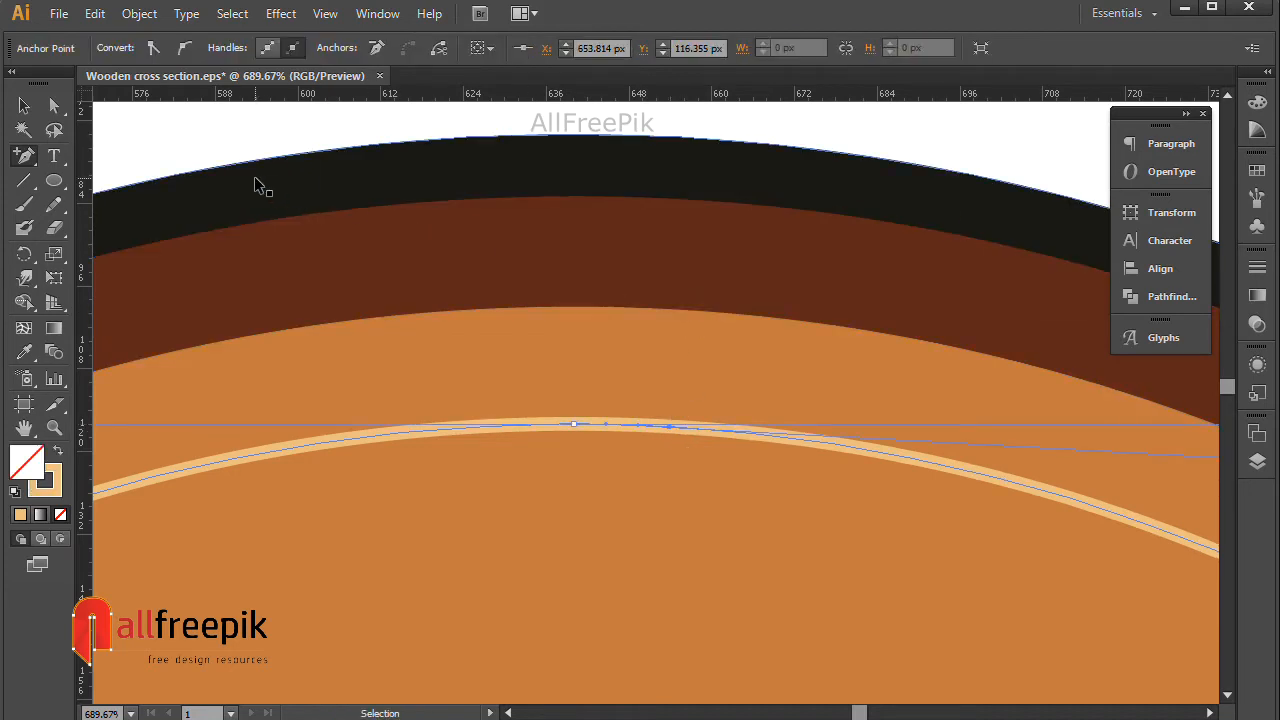
pyautogui.hotkey('ctrl', 'a')
pyautogui.click(678, 312)
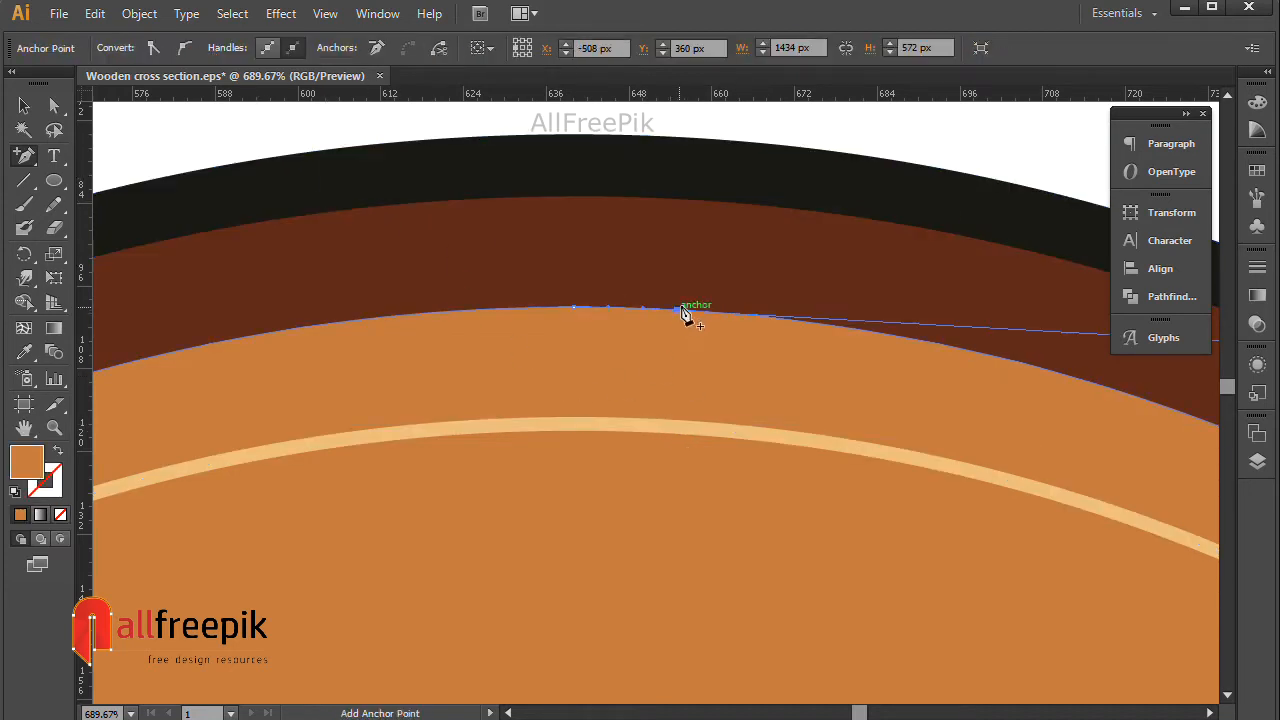
pyautogui.click(684, 200)
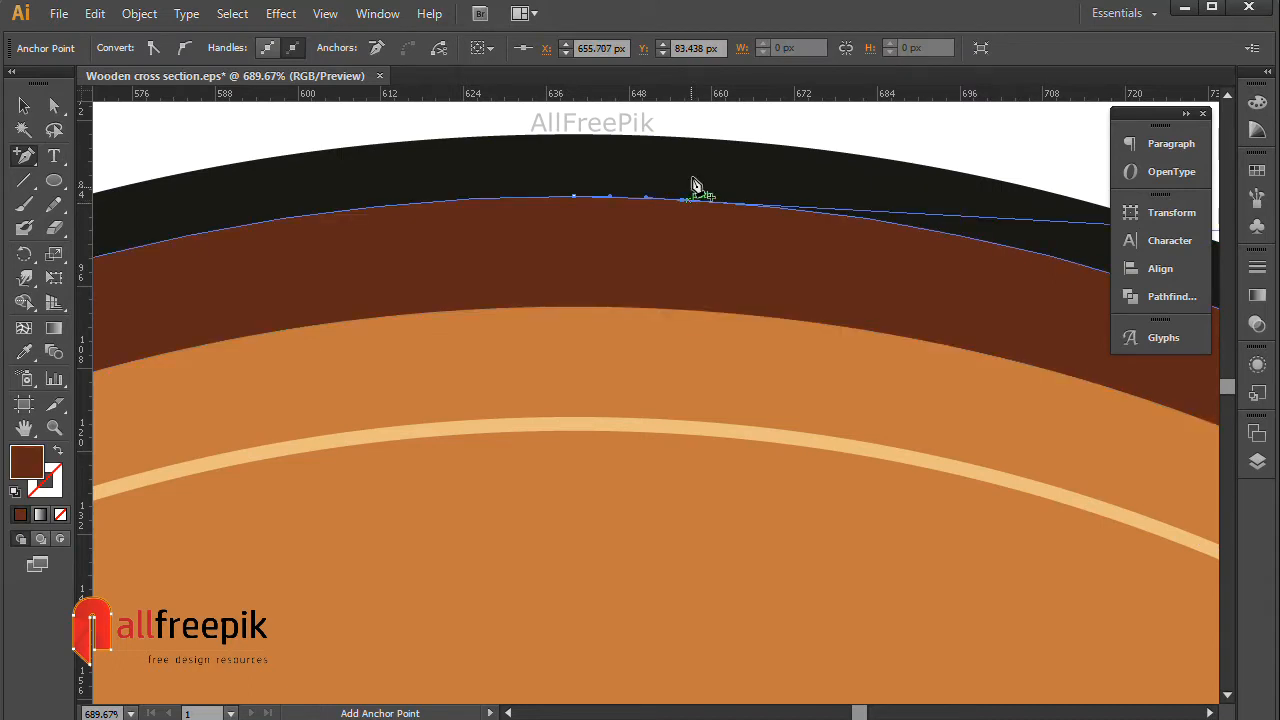
pyautogui.click(683, 136)
# Add a matching anchor point just left of the top centre point on each of the four circles
pyautogui.click(456, 139)
pyautogui.click(444, 204)
pyautogui.click(445, 205)
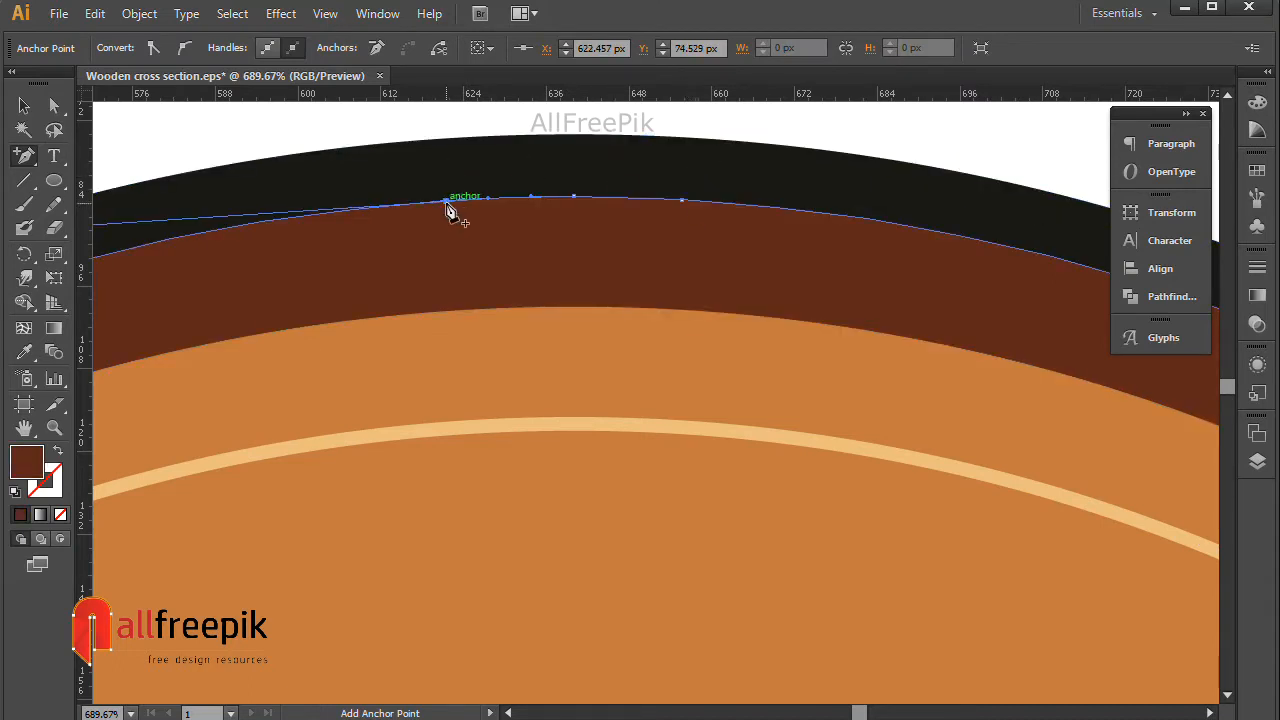
pyautogui.click(449, 312)
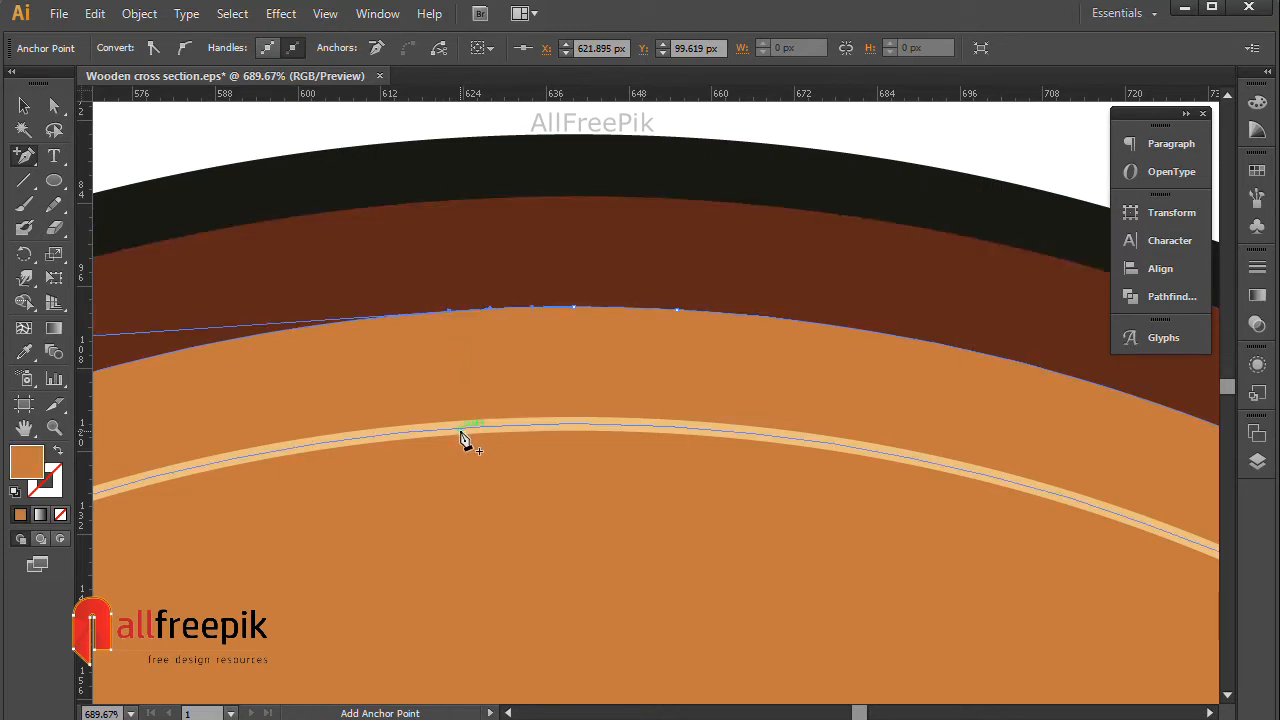
pyautogui.click(461, 436)
# Move the top centre anchor points of all four circles downward together to form a V-shaped notch
pyautogui.click(54, 105)
pyautogui.moveTo(358, 124); pyautogui.dragTo(705, 322)
pyautogui.keyDown('ctrl'); pyautogui.keyDown('alt'); pyautogui.click(799, 380); pyautogui.keyUp('alt'); pyautogui.keyUp('ctrl')
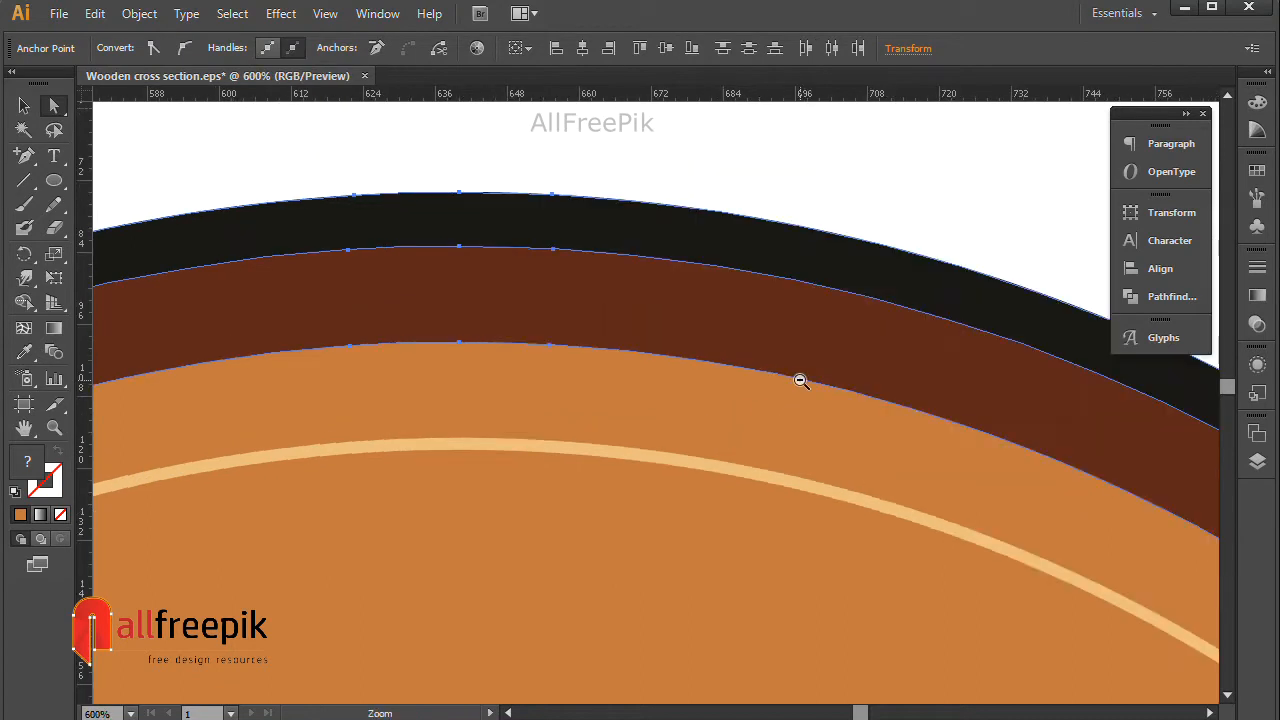
pyautogui.keyDown('ctrl'); pyautogui.keyDown('alt'); pyautogui.click(800, 380); pyautogui.keyUp('alt'); pyautogui.keyUp('ctrl')
pyautogui.keyDown('ctrl'); pyautogui.keyDown('alt'); pyautogui.click(800, 380); pyautogui.keyUp('alt'); pyautogui.keyUp('ctrl')
pyautogui.moveTo(478, 310); pyautogui.dragTo(595, 252)
pyautogui.moveTo(472, 236); pyautogui.dragTo(507, 431)
pyautogui.hotkey('shift', 'Down')
pyautogui.hotkey('shift', 'Down')
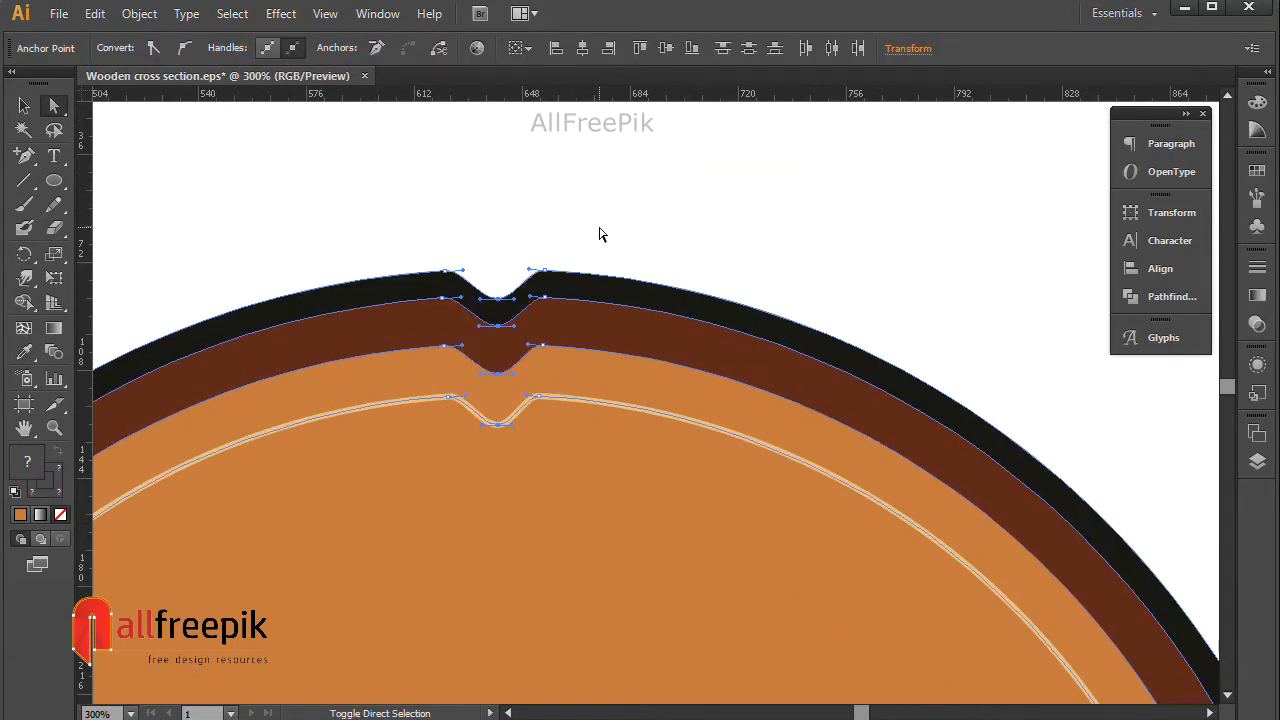
pyautogui.hotkey('ctrl', '-')
pyautogui.hotkey('ctrl', '-')
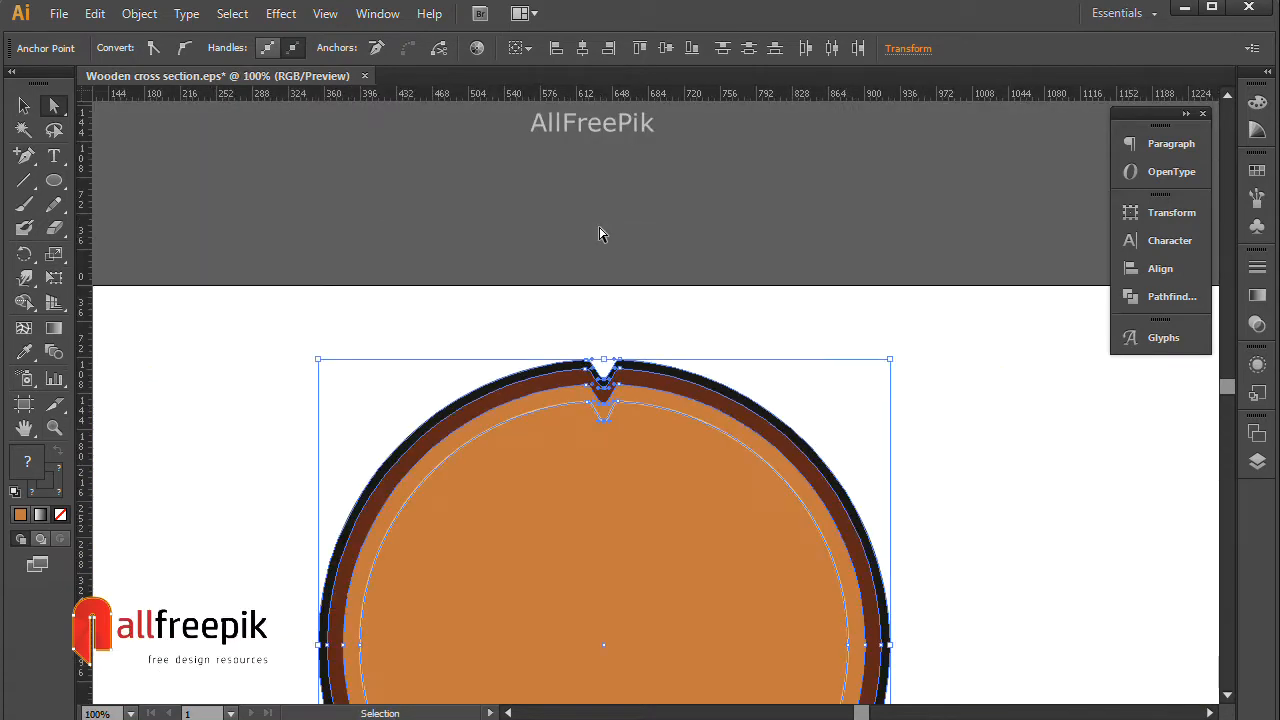
pyautogui.click(766, 348)
# Add an anchor point on the lower-right edge of each of the four concentric circles, lined up across the rings
pyautogui.moveTo(888, 517); pyautogui.dragTo(900, 297)
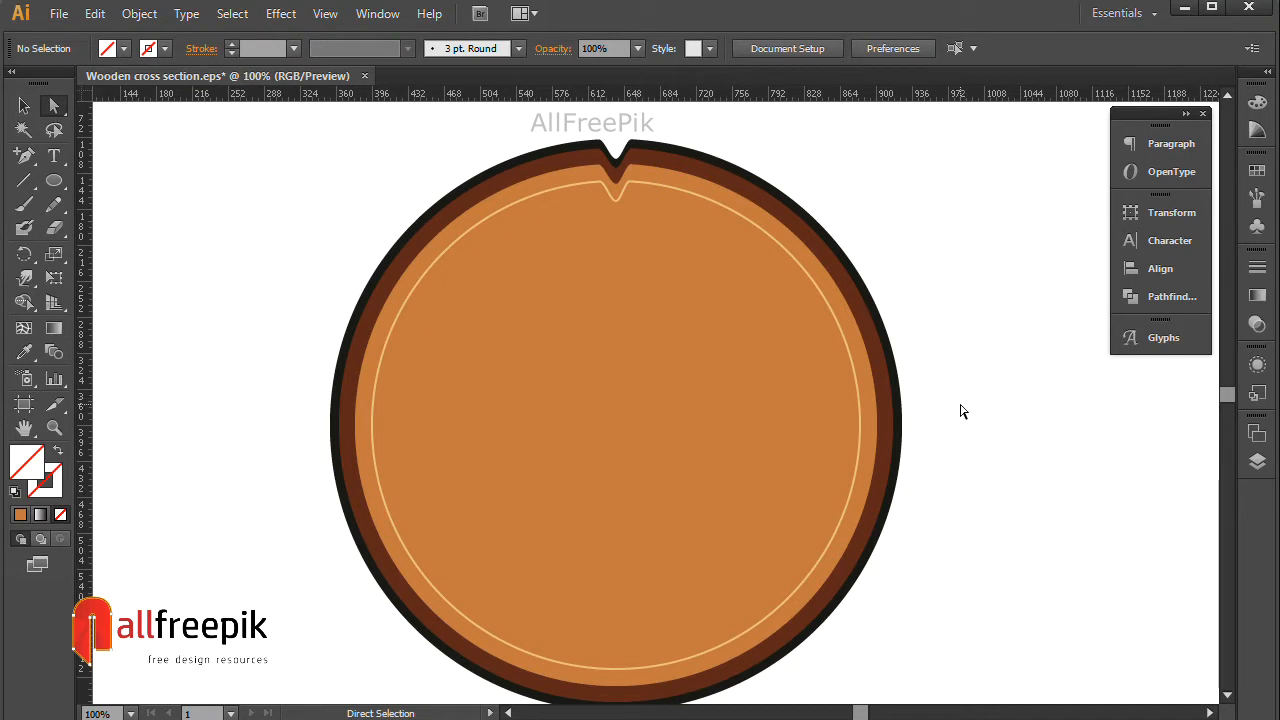
pyautogui.moveTo(960, 411); pyautogui.dragTo(850, 440)
pyautogui.click(24, 155)
pyautogui.moveTo(970, 273); pyautogui.dragTo(966, 129)
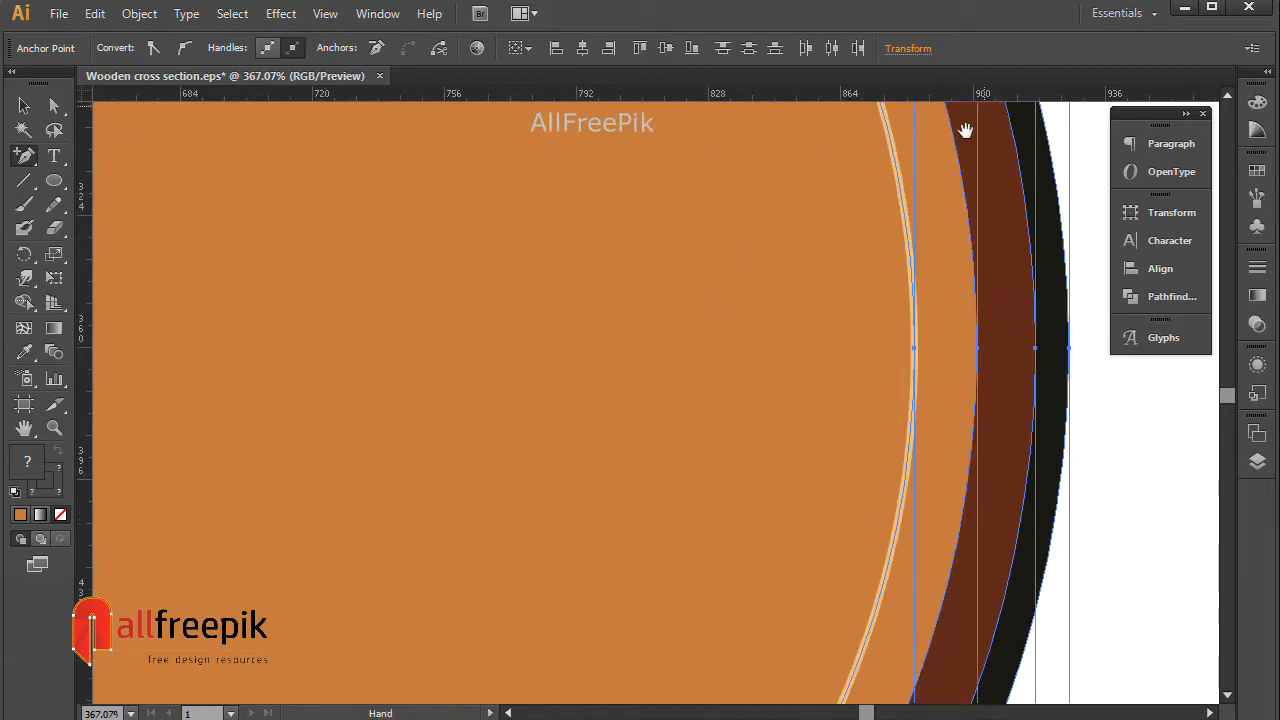
pyautogui.moveTo(918, 600); pyautogui.dragTo(828, 141)
pyautogui.click(797, 483)
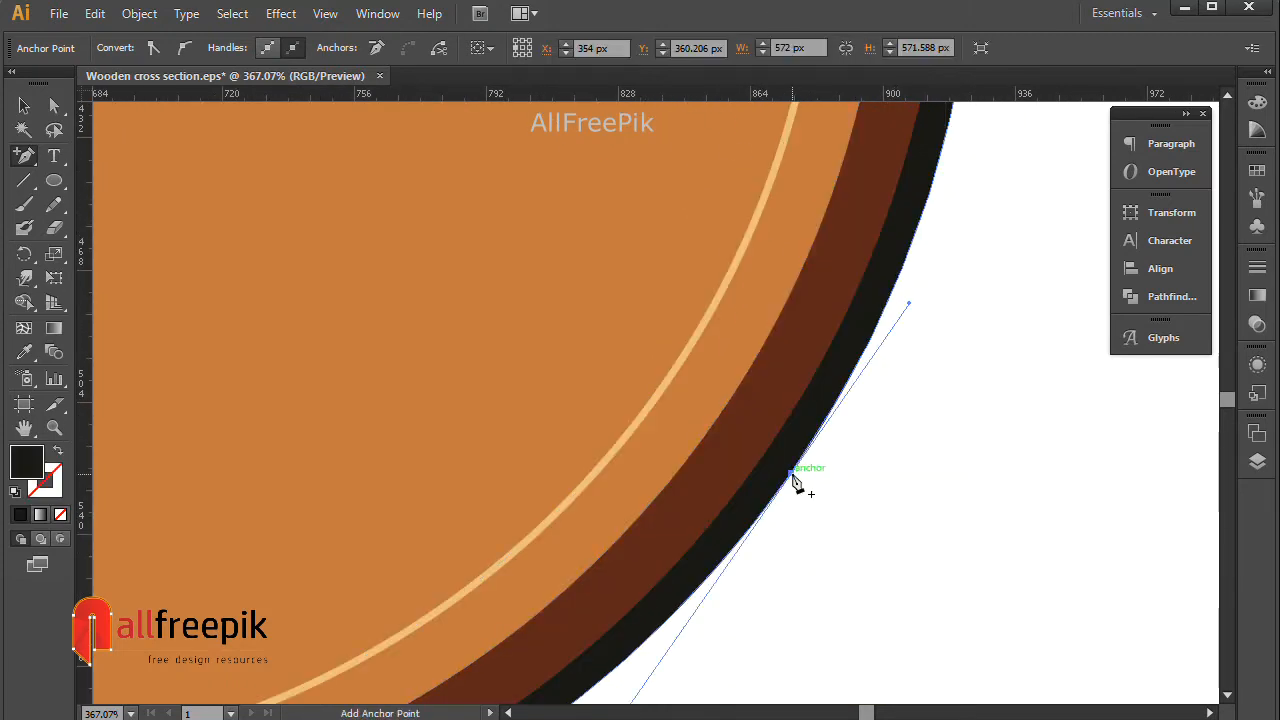
pyautogui.hotkey('ctrl', 'z')
pyautogui.click(767, 454)
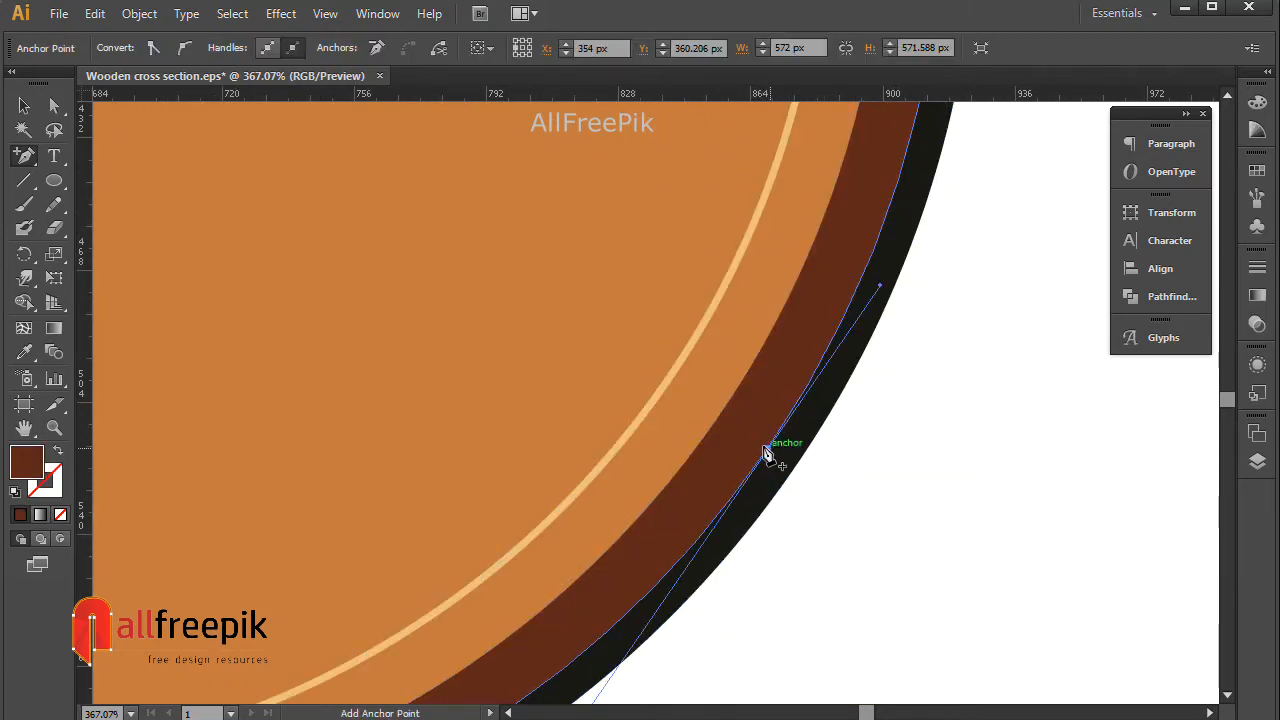
pyautogui.click(718, 418)
pyautogui.click(665, 383)
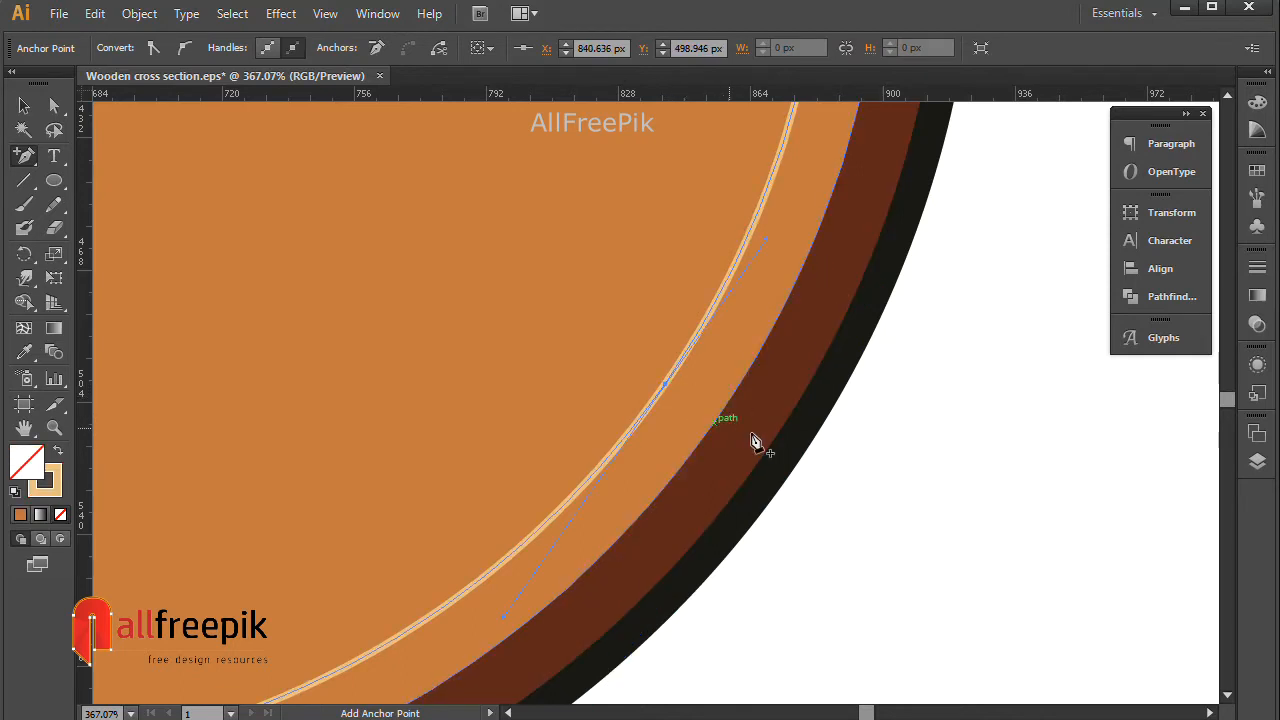
# Add a second anchor point slightly above the lower-right point on each of the four circles
pyautogui.click(54, 105)
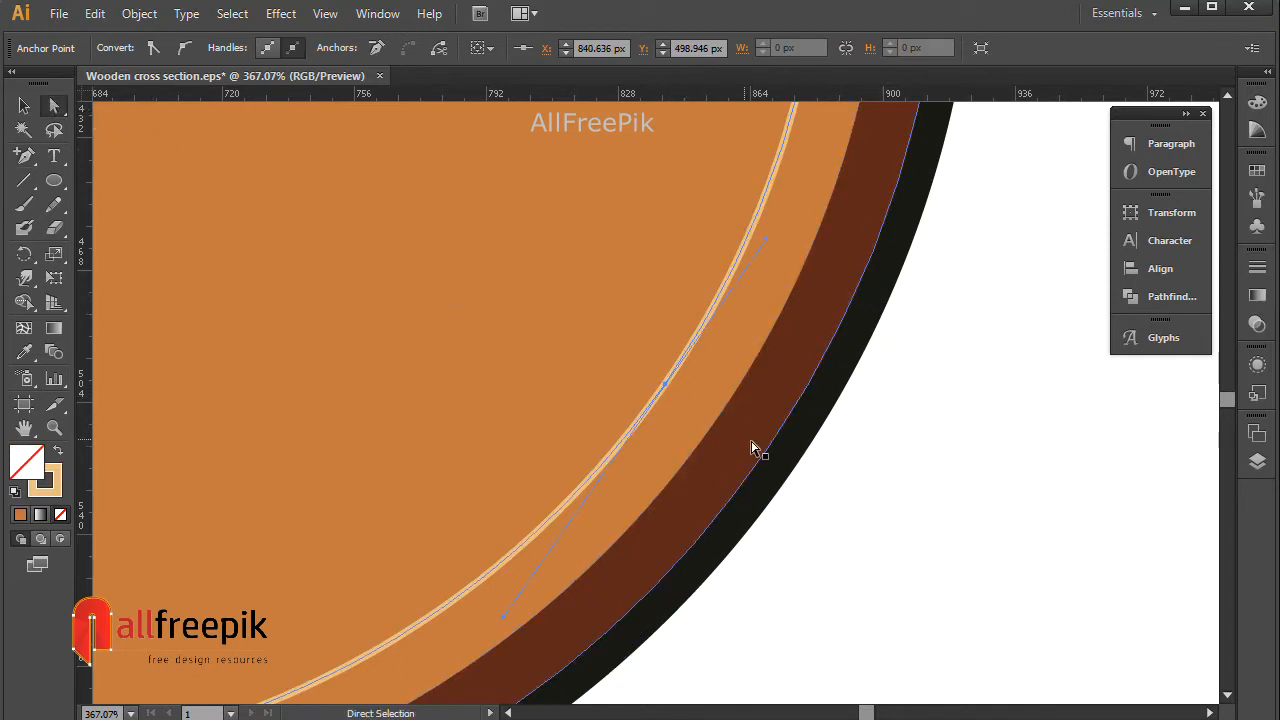
pyautogui.click(723, 423)
pyautogui.click(894, 460)
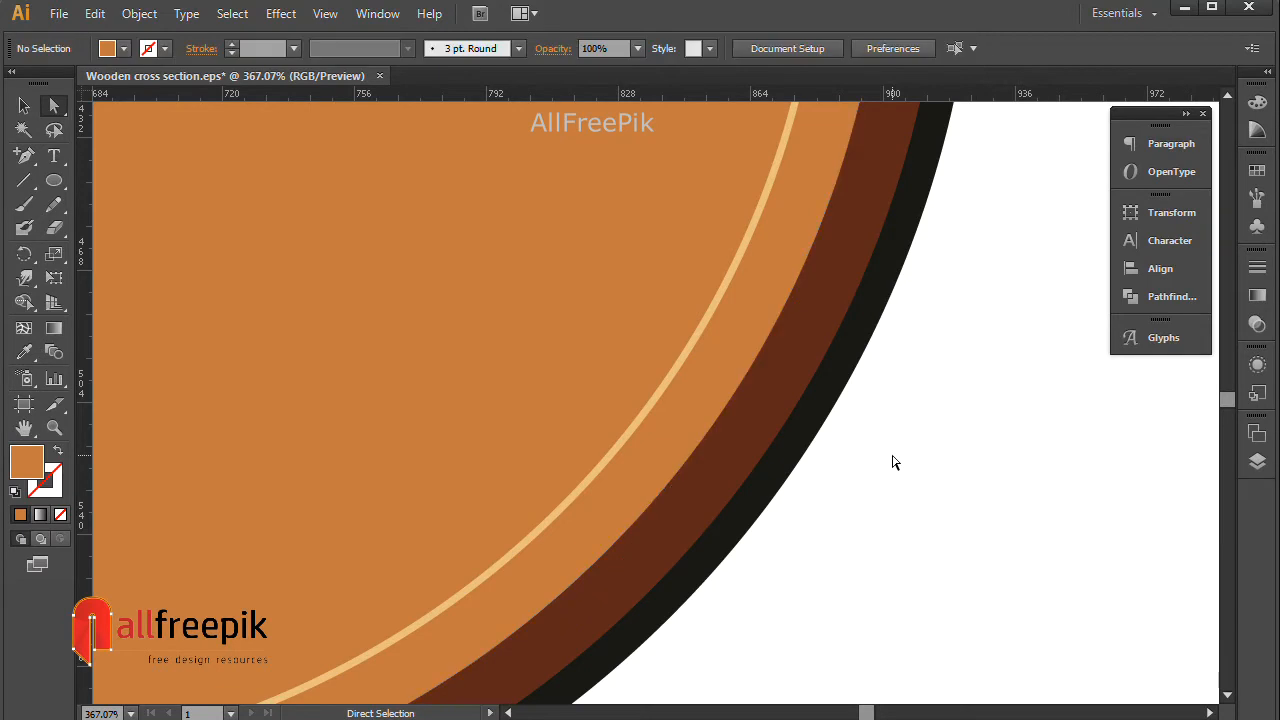
pyautogui.moveTo(894, 460); pyautogui.dragTo(571, 282)
pyautogui.click(24, 156)
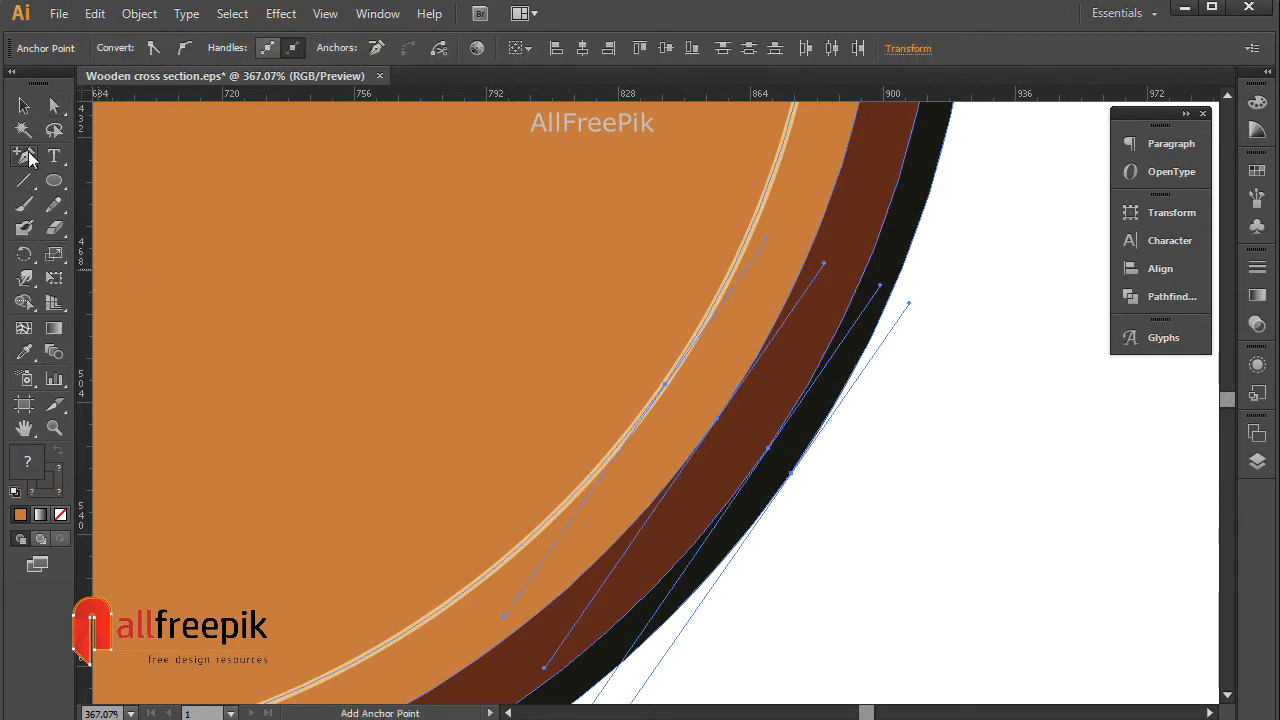
pyautogui.click(840, 403)
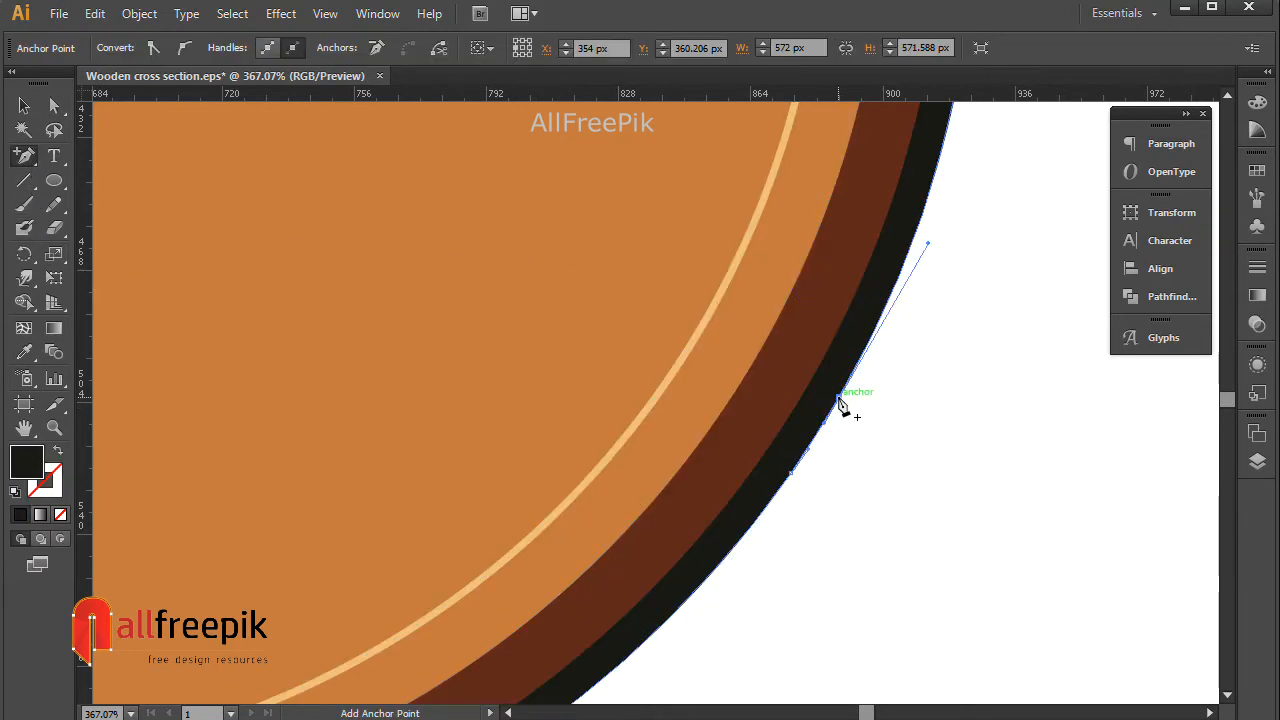
pyautogui.click(822, 364)
pyautogui.click(776, 345)
pyautogui.click(717, 302)
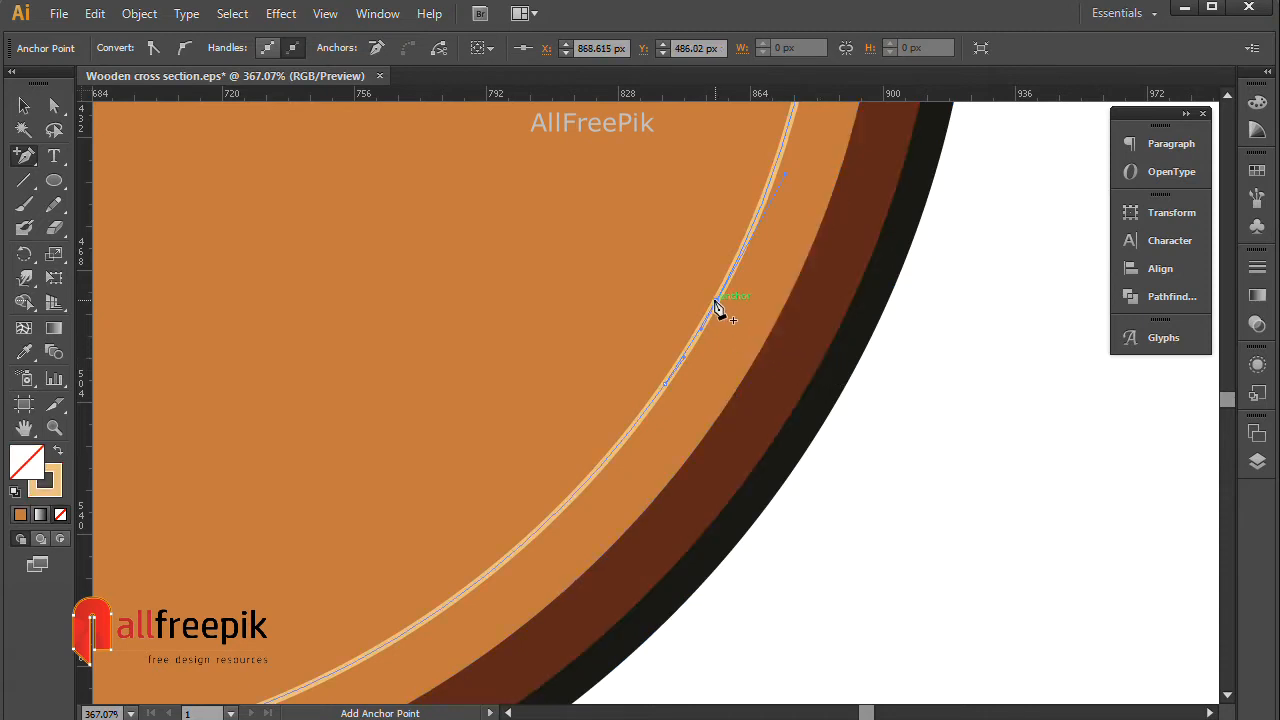
# Add a matching anchor point slightly below the lower-right point on each of the four circles
pyautogui.click(730, 563)
pyautogui.click(690, 550)
pyautogui.click(660, 517)
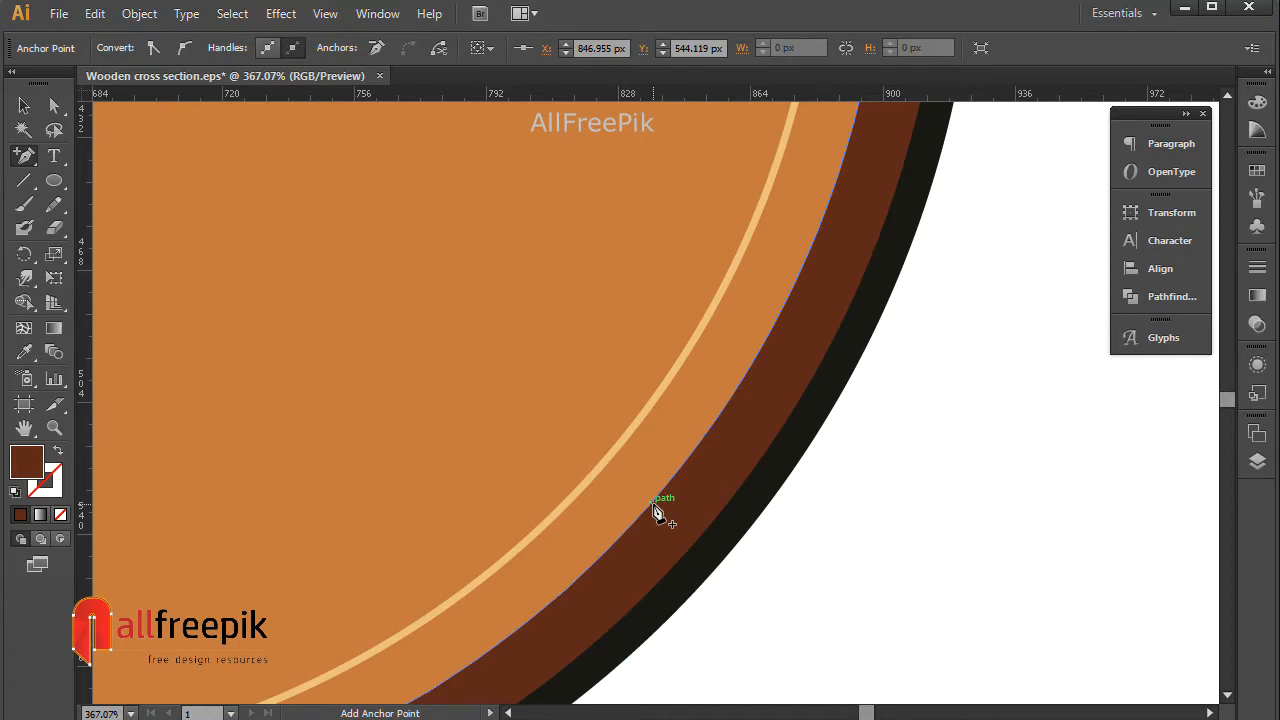
pyautogui.click(615, 465)
# Select the middle lower-right anchor points of all four circles and move them left together to cut a second notch
pyautogui.press('a')
pyautogui.moveTo(874, 484); pyautogui.dragTo(824, 458)
pyautogui.moveTo(728, 424); pyautogui.dragTo(649, 374)
pyautogui.moveTo(800, 480); pyautogui.dragTo(829, 514)
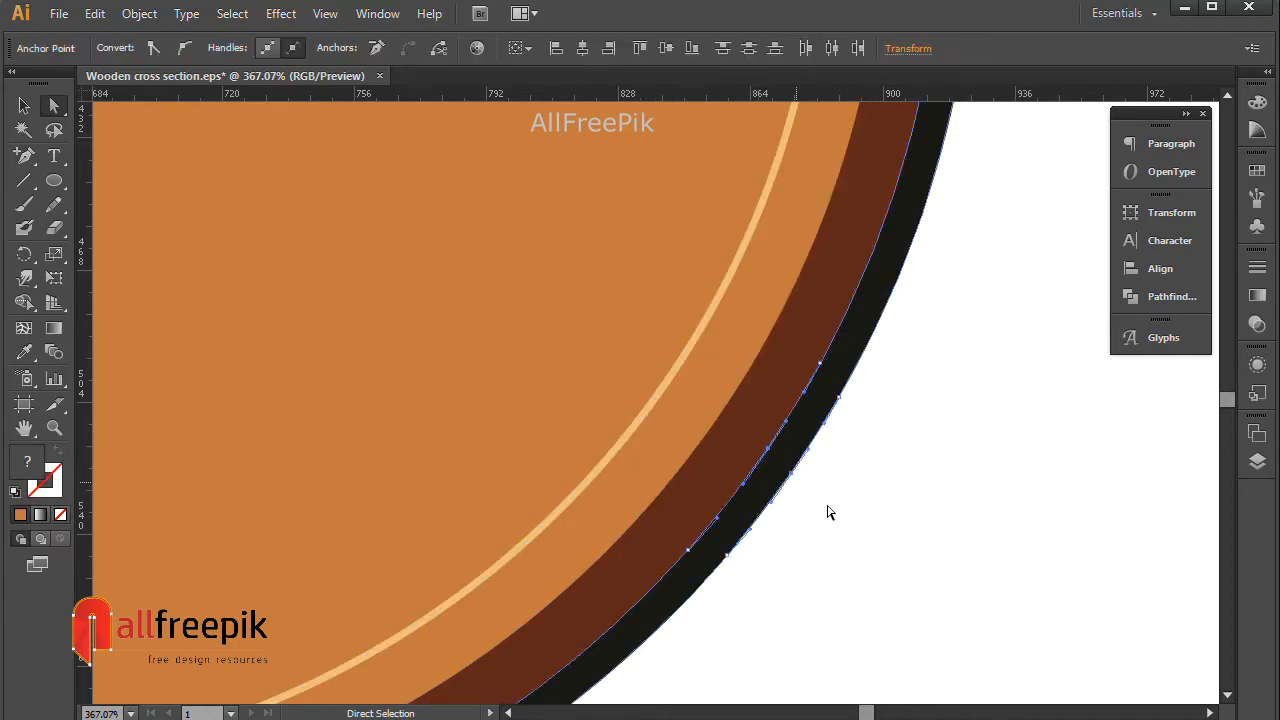
pyautogui.keyDown('shift'); pyautogui.click(722, 420); pyautogui.keyUp('shift')
pyautogui.keyDown('shift'); pyautogui.click(666, 391); pyautogui.keyUp('shift')
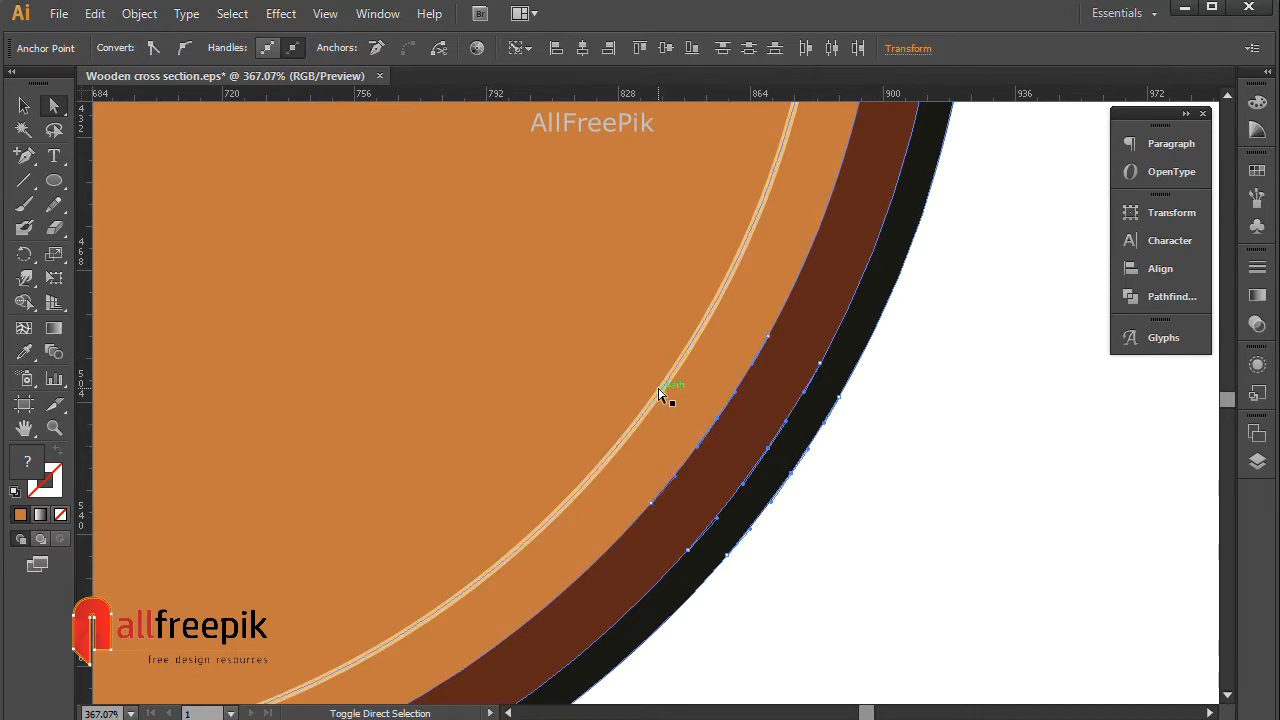
pyautogui.moveTo(670, 402); pyautogui.dragTo(630, 400)
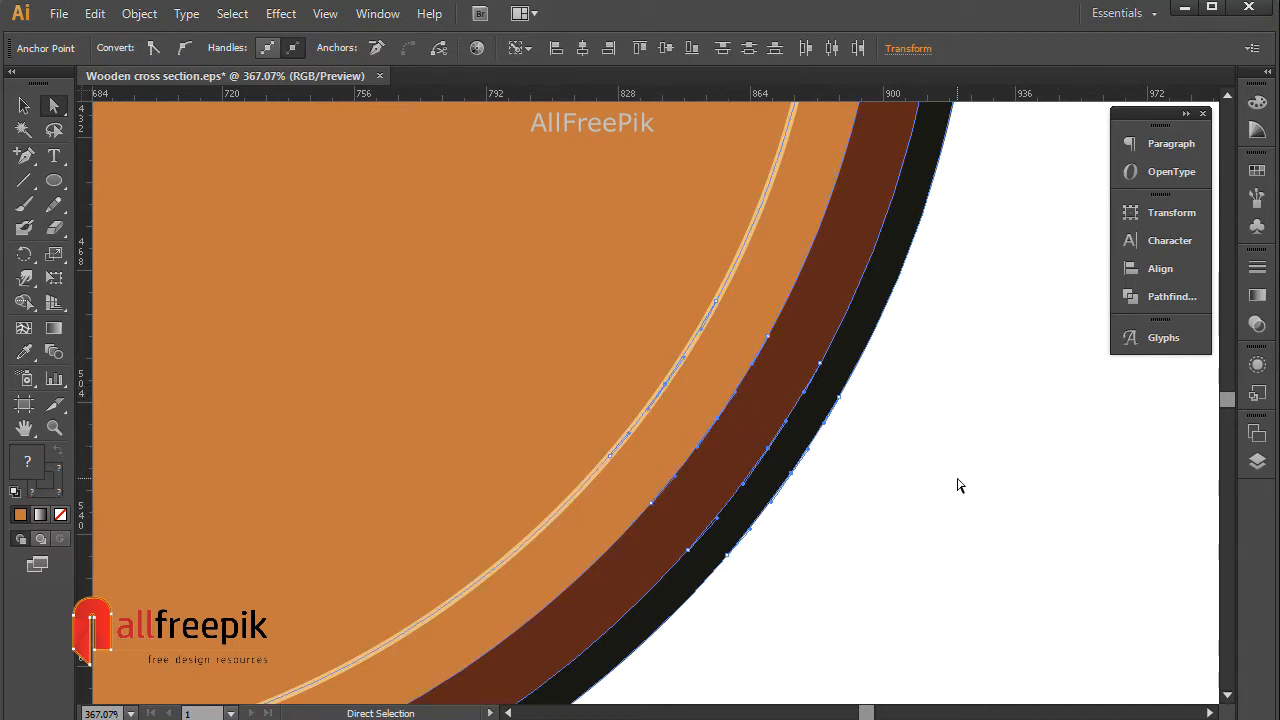
pyautogui.hotkey('shift', 'Left')
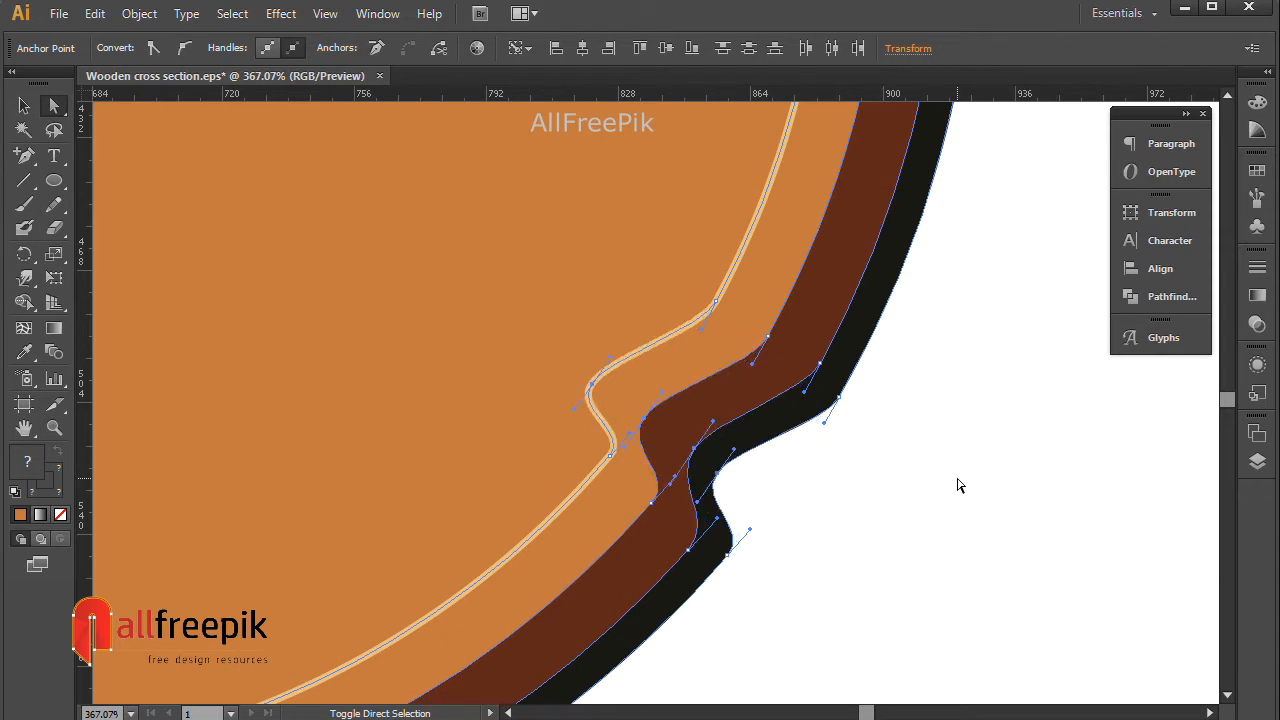
# Nudge the second notch's middle anchor points upward and slightly right to refine its shape, and deselect the artwork
pyautogui.press('Up')
pyautogui.press('Up')
pyautogui.press('Up')
pyautogui.press('Up')
pyautogui.press('Up')
pyautogui.press('Up')
pyautogui.press('Right')
pyautogui.press('Right')
pyautogui.press('Up')
pyautogui.press('Up')
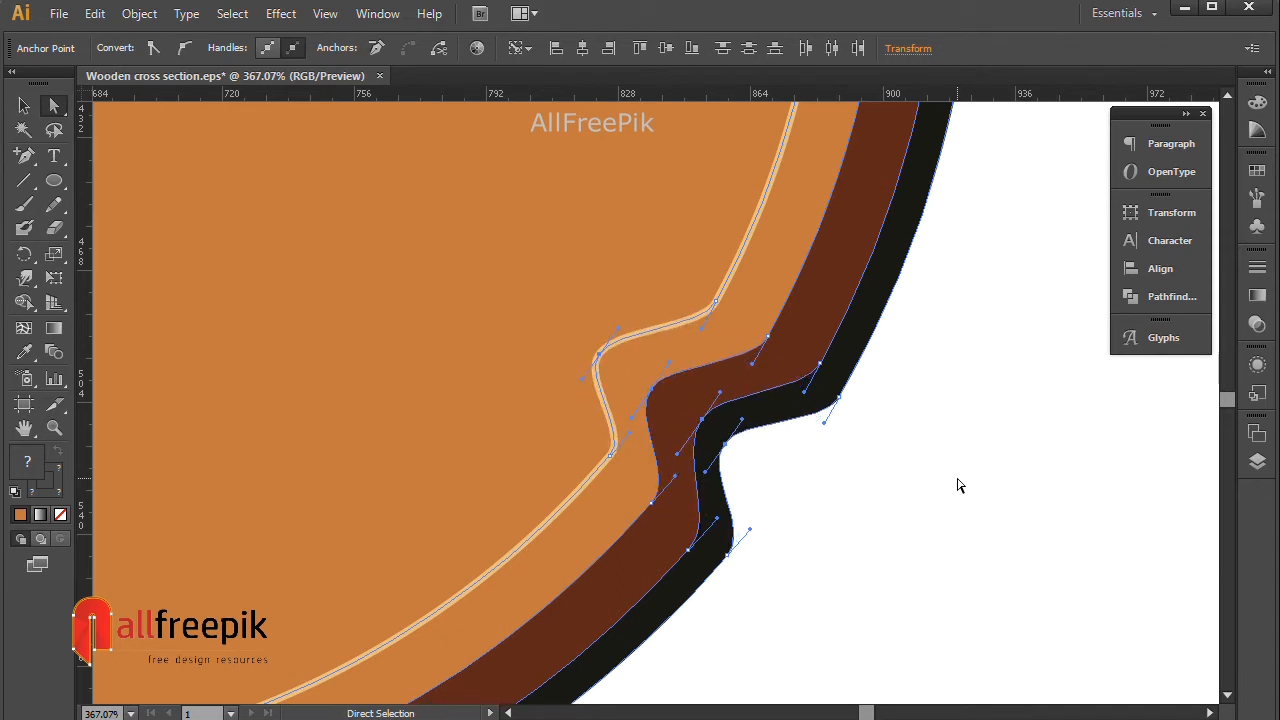
pyautogui.hotkey('ctrl', '-')
pyautogui.hotkey('ctrl', '-')
pyautogui.hotkey('ctrl', '-')
pyautogui.hotkey('ctrl', '-')
pyautogui.hotkey('ctrl', '-')
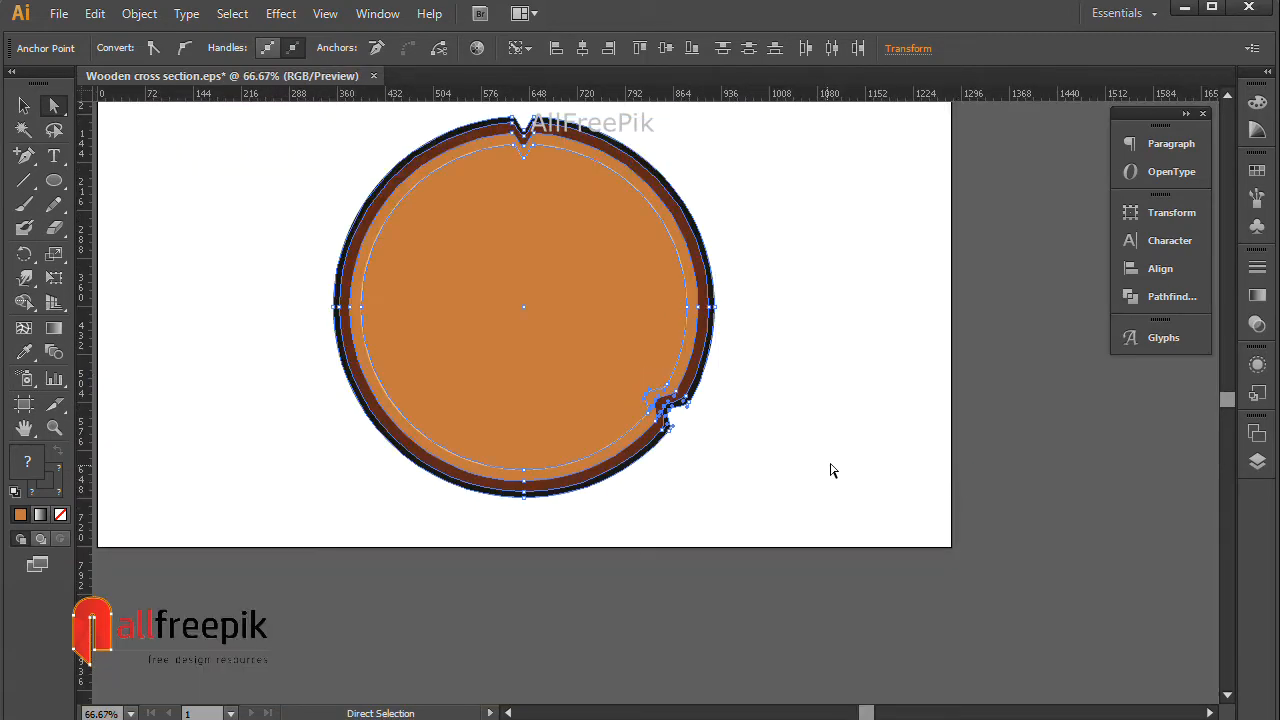
pyautogui.click(832, 470)
# Draw a new circle inside the pale ring and copy the ring's 2 pt pale outline onto it
pyautogui.moveTo(694, 366); pyautogui.dragTo(690, 428)
pyautogui.press('z')
pyautogui.moveTo(290, 164); pyautogui.dragTo(780, 579)
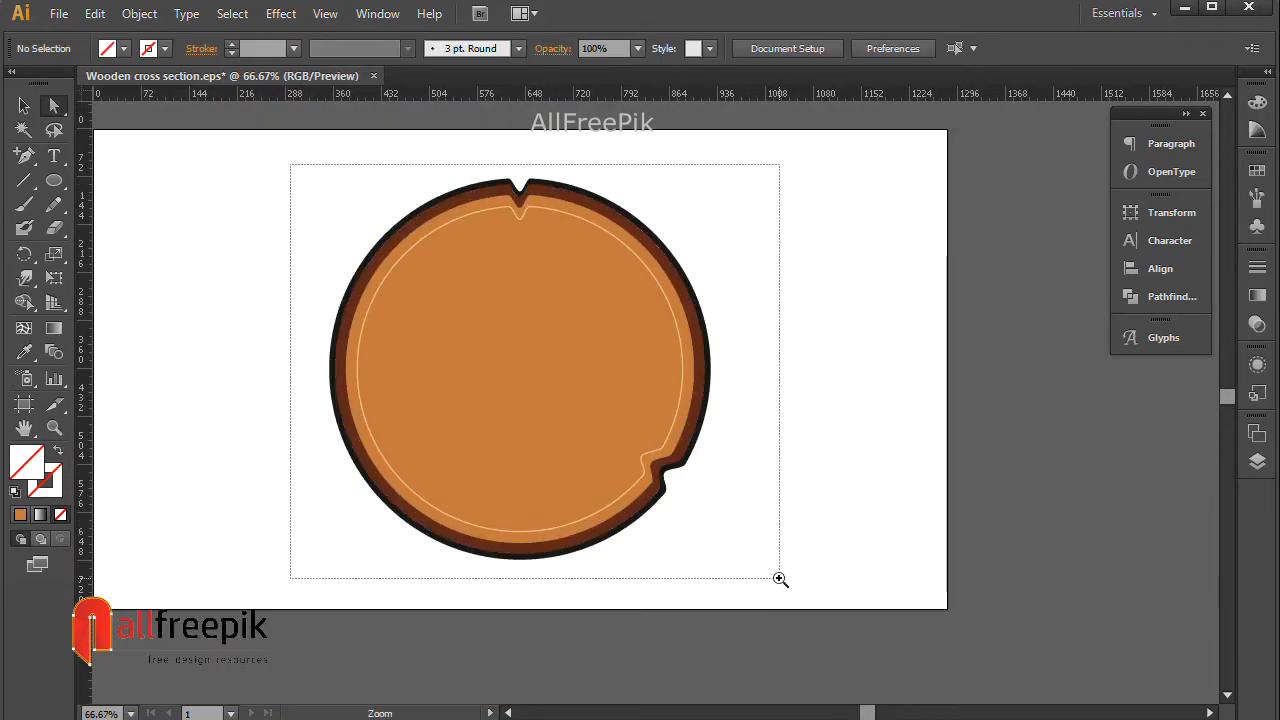
pyautogui.click(24, 106)
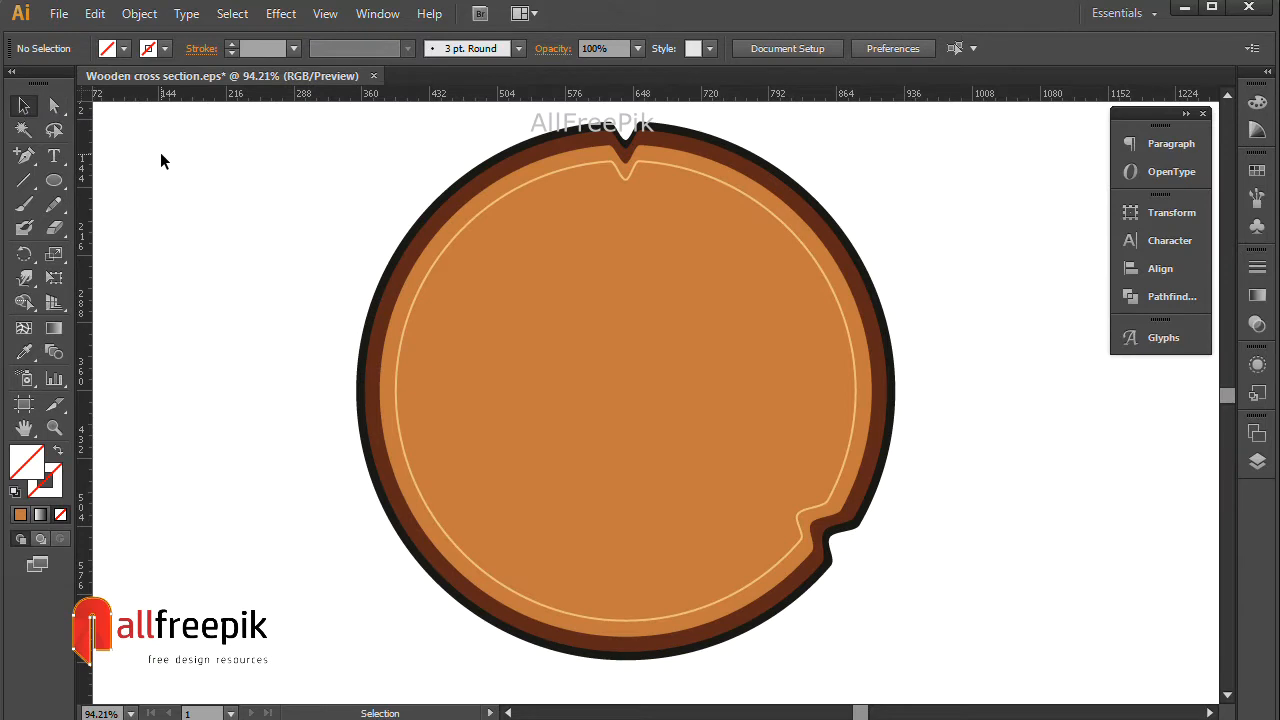
pyautogui.click(54, 180)
pyautogui.moveTo(476, 230); pyautogui.dragTo(811, 566)
pyautogui.press('b')
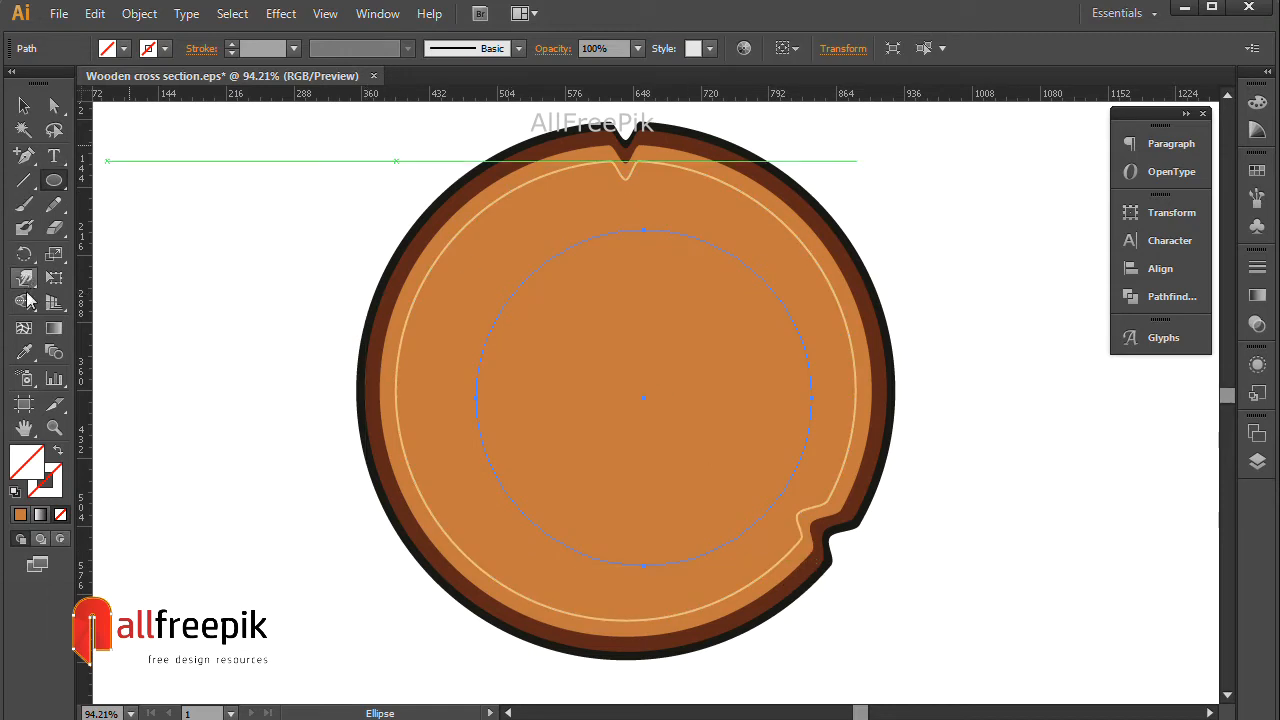
pyautogui.click(24, 352)
pyautogui.click(724, 174)
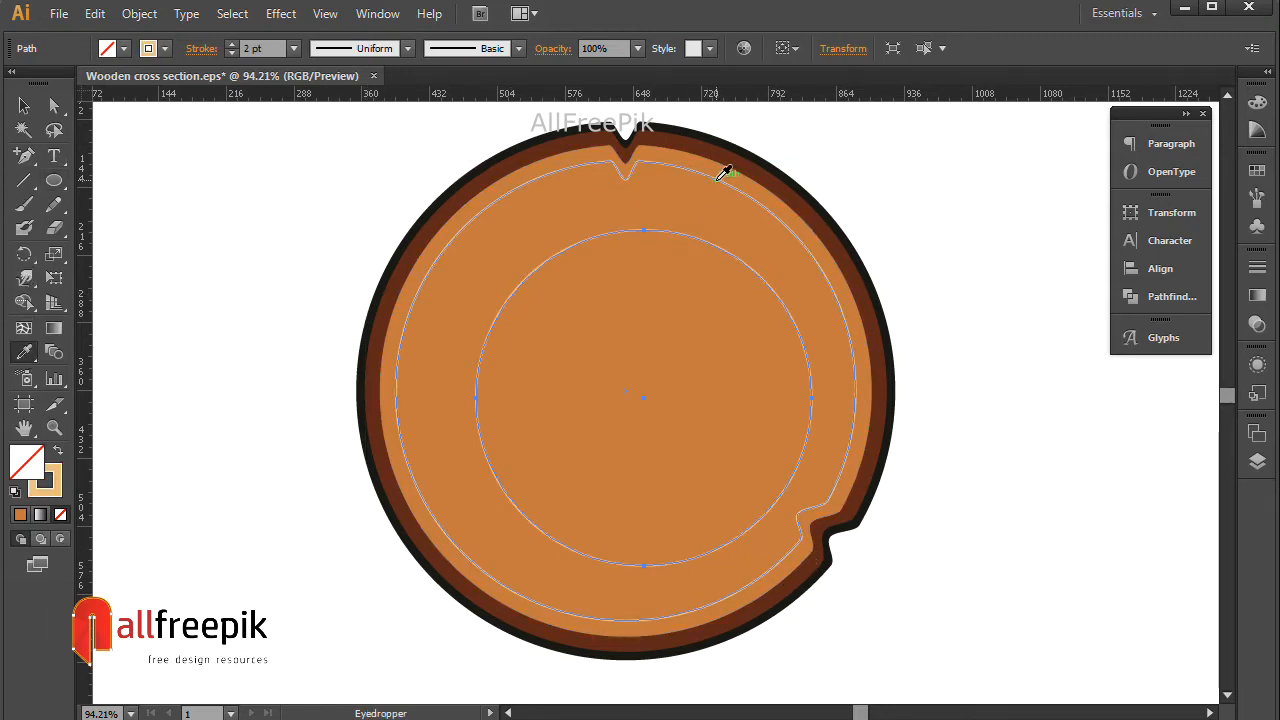
pyautogui.press('v')
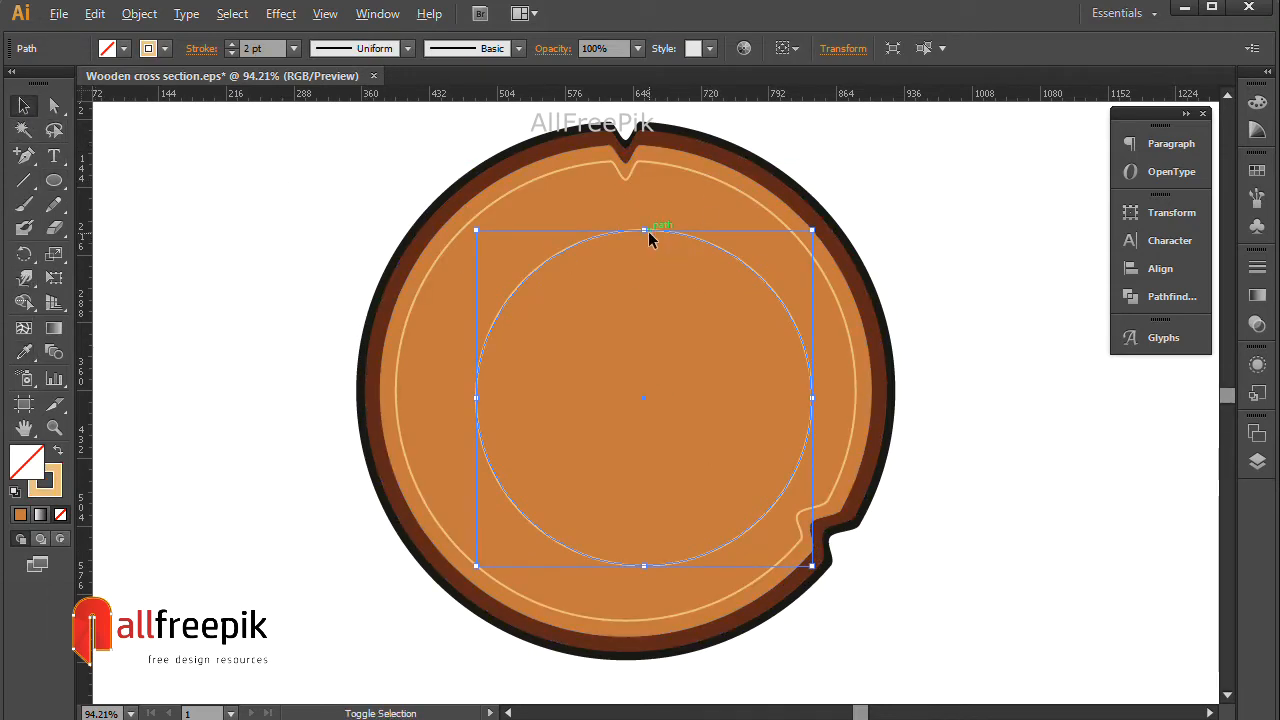
# Enlarge the new circle about its centre and centre it horizontally and vertically on the notched pale ring
pyautogui.moveTo(646, 231); pyautogui.dragTo(644, 175)
pyautogui.doubleClick(688, 171)
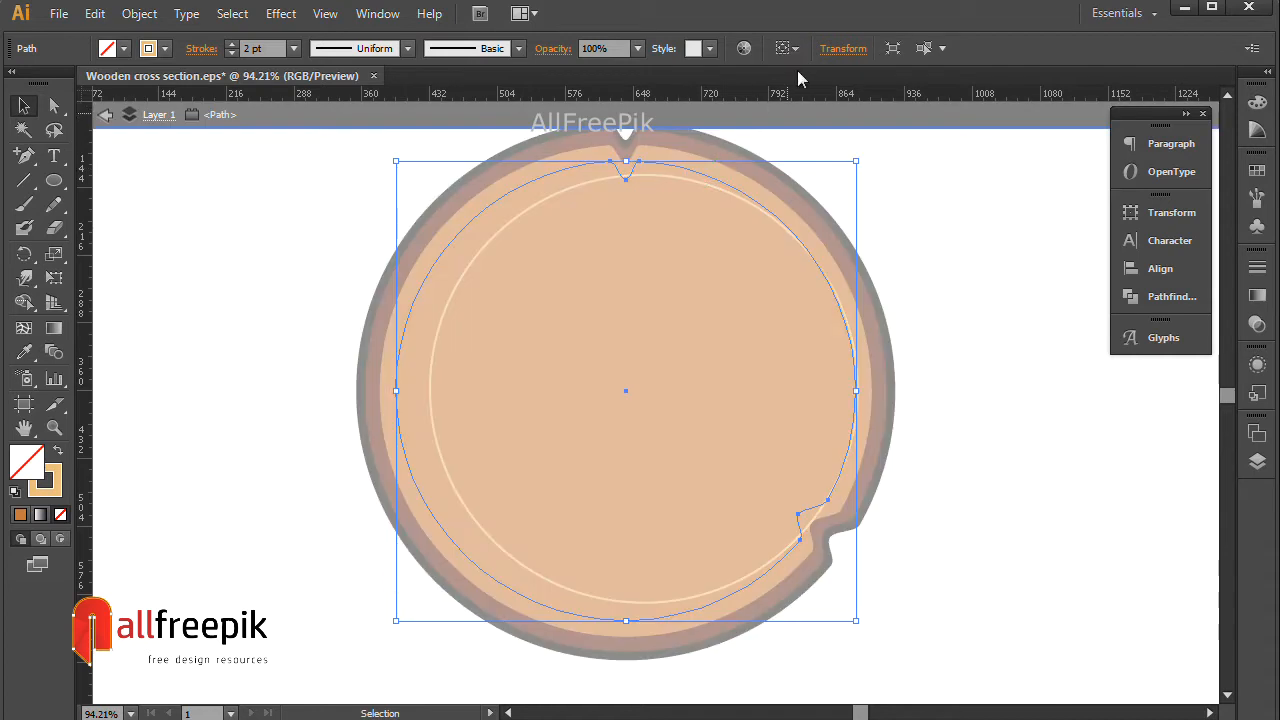
pyautogui.doubleClick(953, 258)
pyautogui.click(661, 175)
pyautogui.keyDown('shift'); pyautogui.click(659, 172); pyautogui.keyUp('shift')
pyautogui.keyDown('shift'); pyautogui.click(659, 172); pyautogui.keyUp('shift')
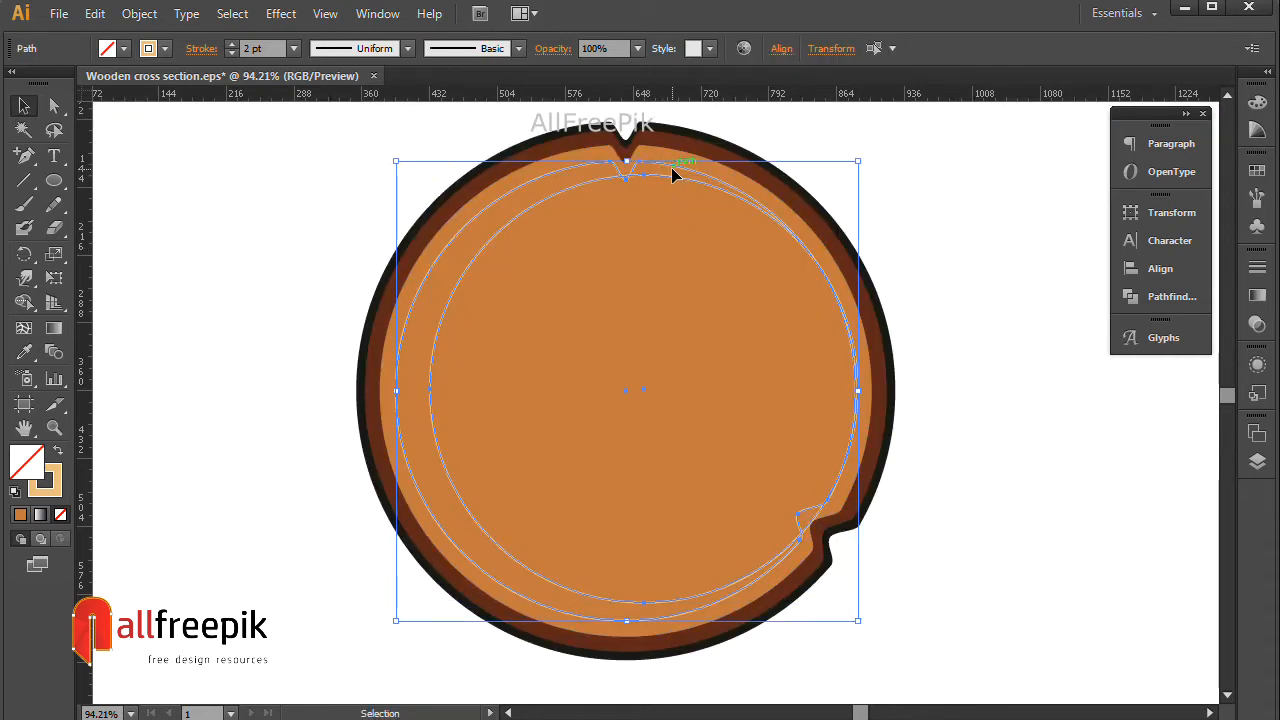
pyautogui.click(678, 176)
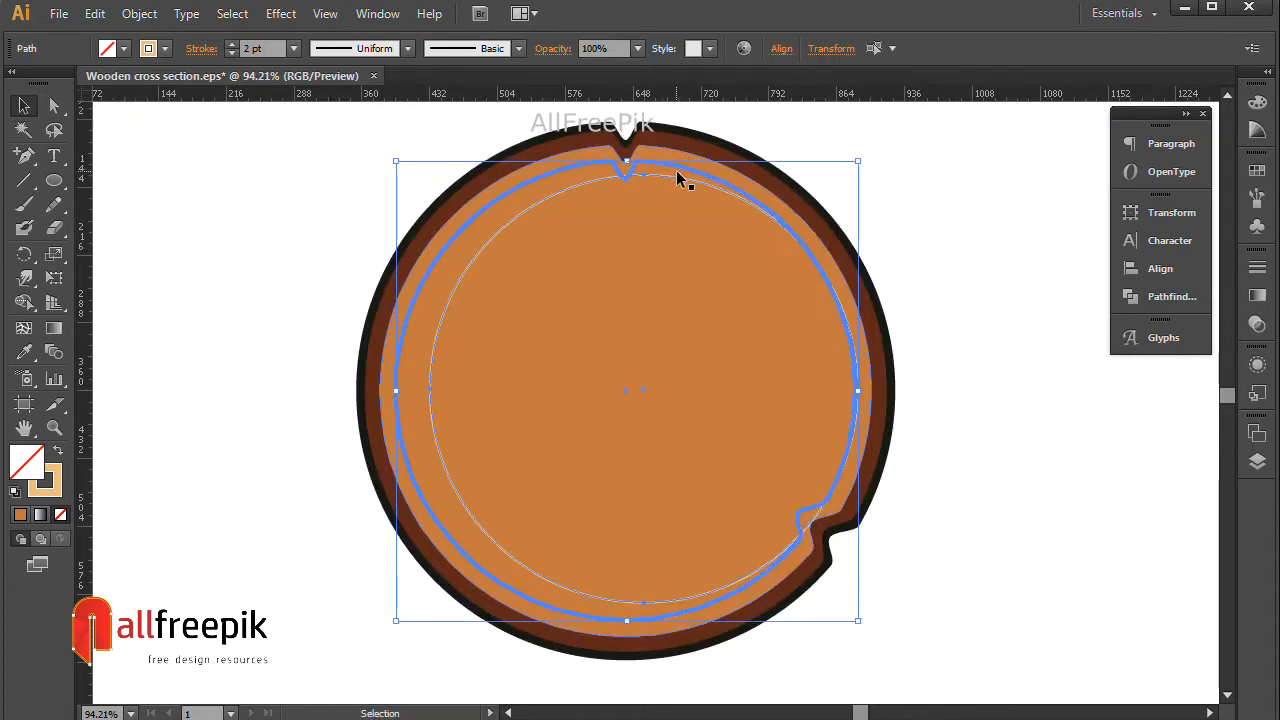
pyautogui.click(781, 48)
pyautogui.click(616, 101)
pyautogui.click(738, 101)
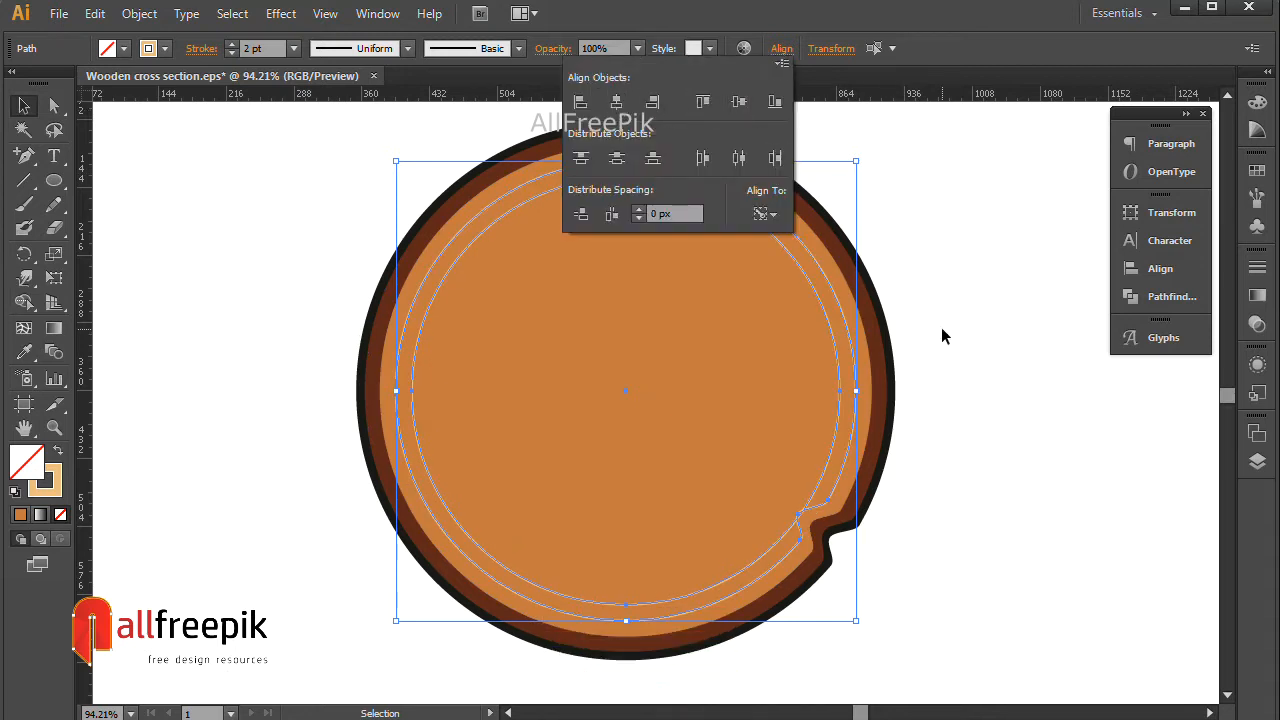
pyautogui.click(948, 332)
# Enlarge the inner pale circle slightly about its centre so it sits closer to the notched pale ring
pyautogui.click(817, 309)
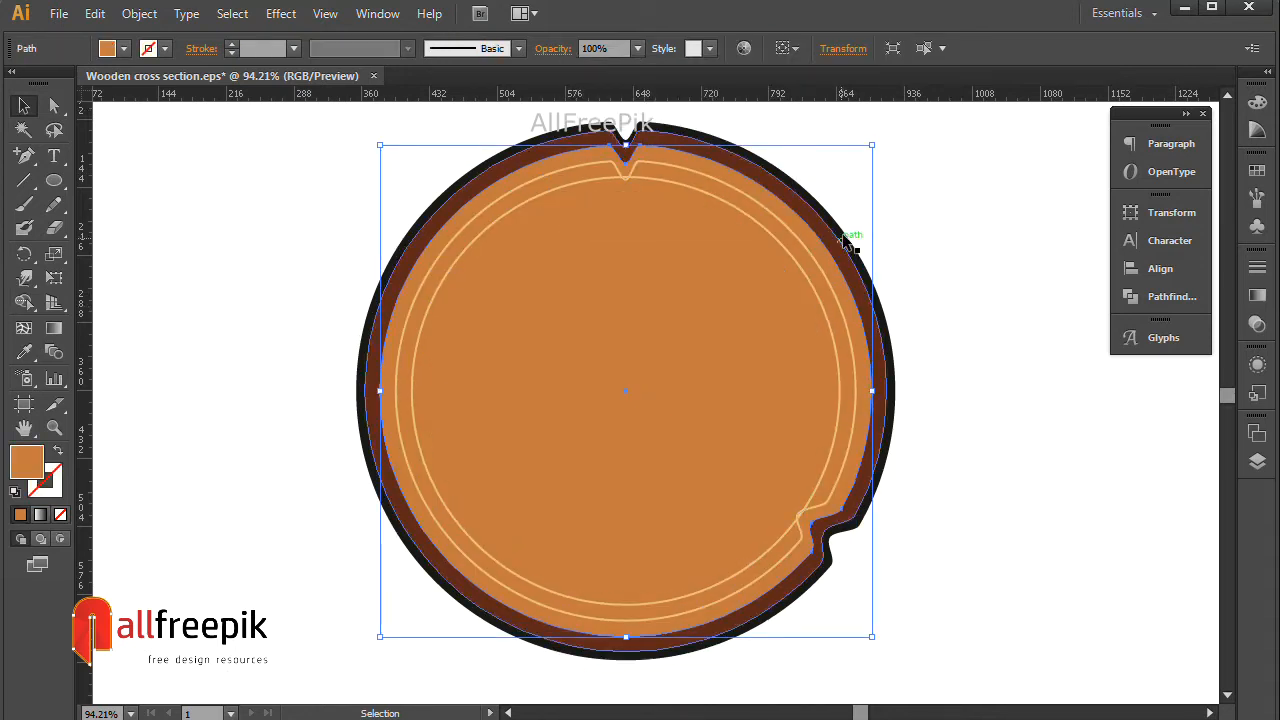
pyautogui.click(948, 247)
pyautogui.click(755, 225)
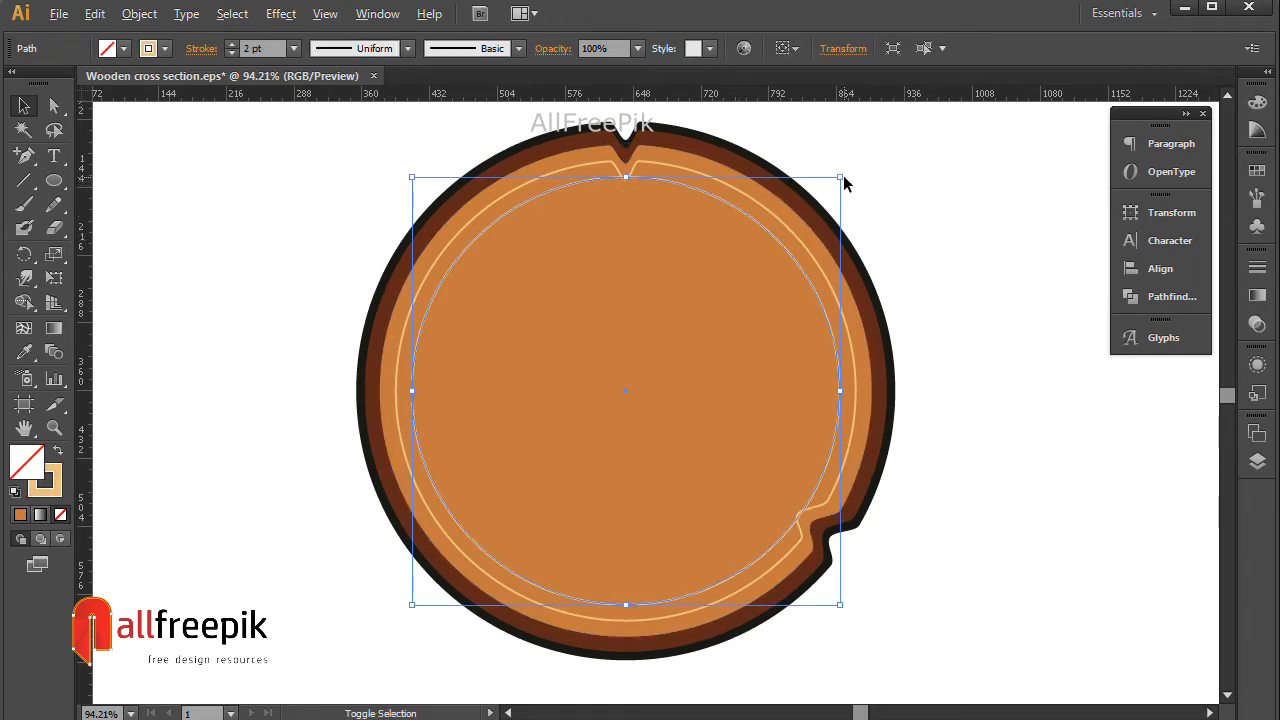
pyautogui.moveTo(840, 178); pyautogui.dragTo(849, 172)
pyautogui.press('a')
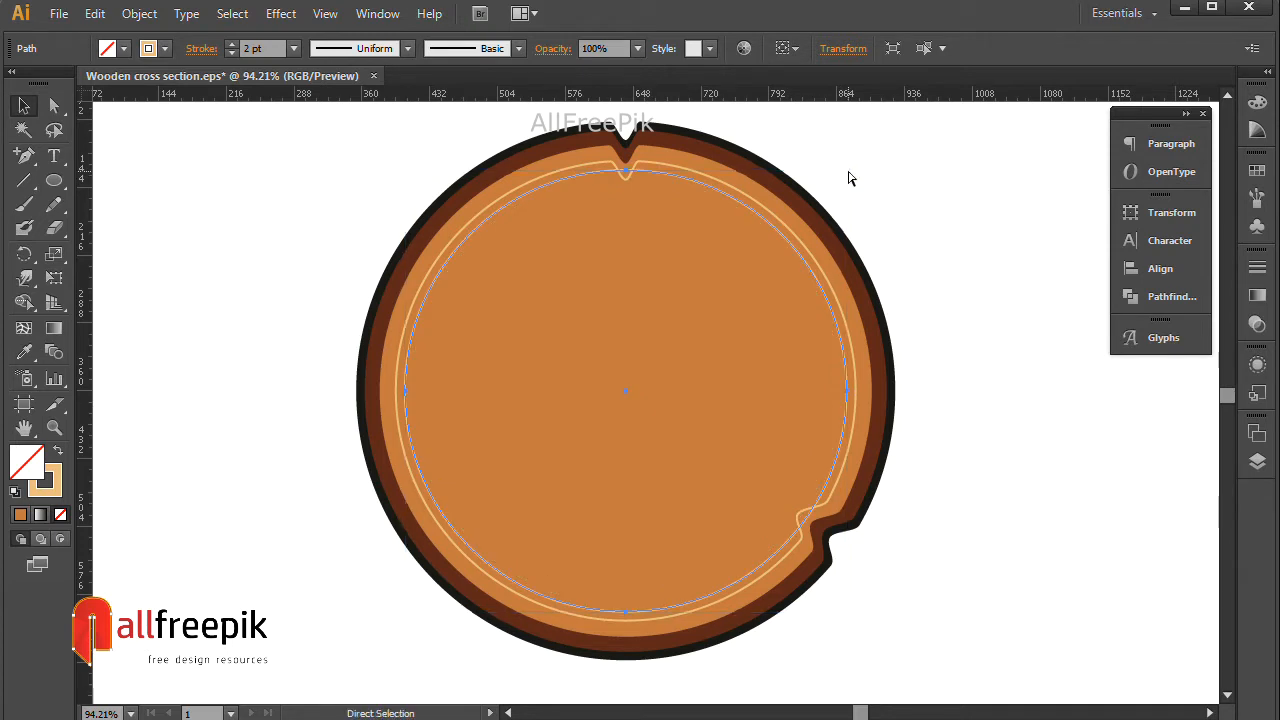
pyautogui.press('v')
pyautogui.press('a')
pyautogui.press('v')
# Copy the inner pale circle, paste it in front, and shrink the copy about its centre to a tiny circle
pyautogui.click(95, 13)
pyautogui.click(128, 111)
pyautogui.click(95, 13)
pyautogui.click(148, 156)
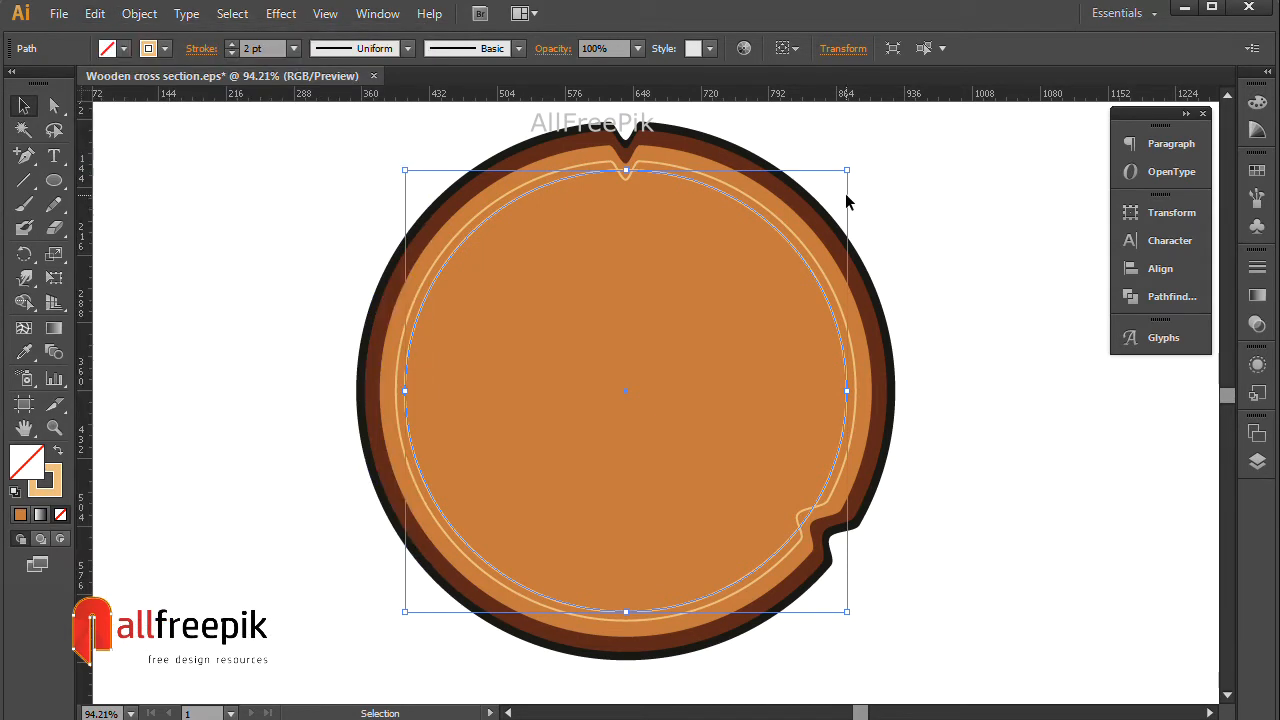
pyautogui.moveTo(848, 172); pyautogui.dragTo(677, 382)
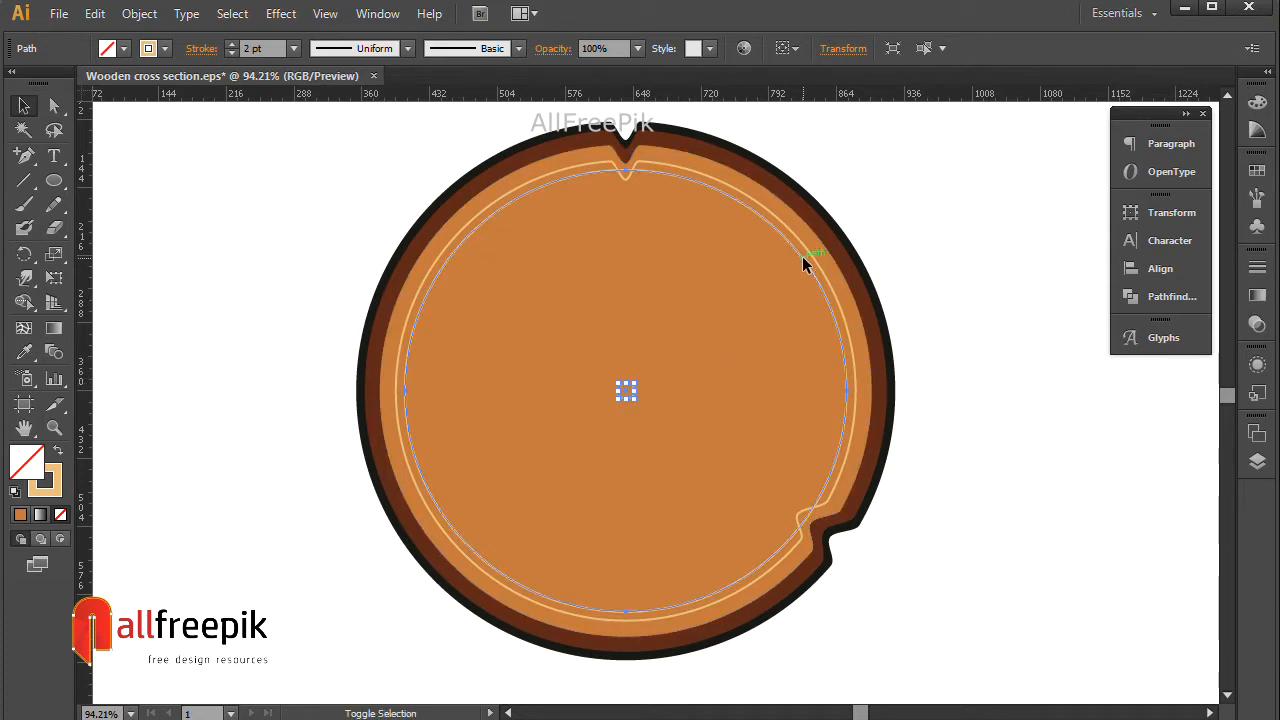
# Select the tiny centre circle and the large inner circle together, and set the blend spacing to 30 specified steps
pyautogui.click(805, 263)
pyautogui.click(139, 13)
pyautogui.moveTo(205, 467)
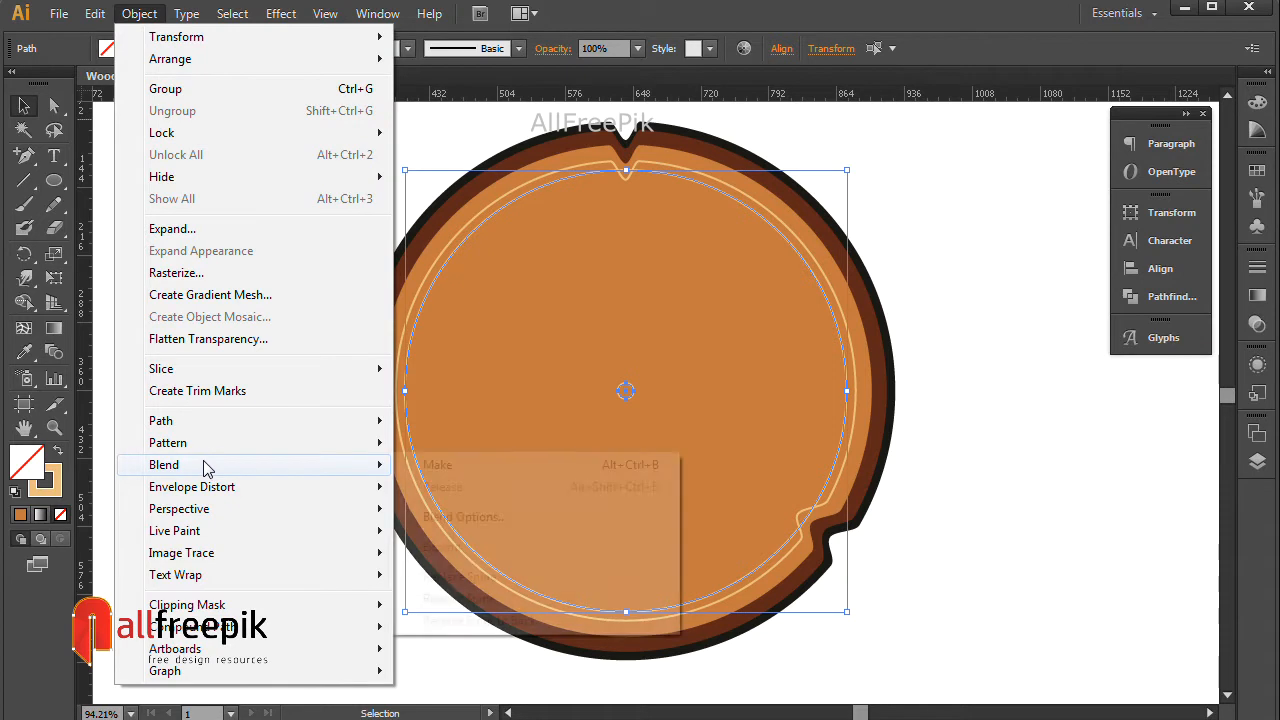
pyautogui.click(540, 515)
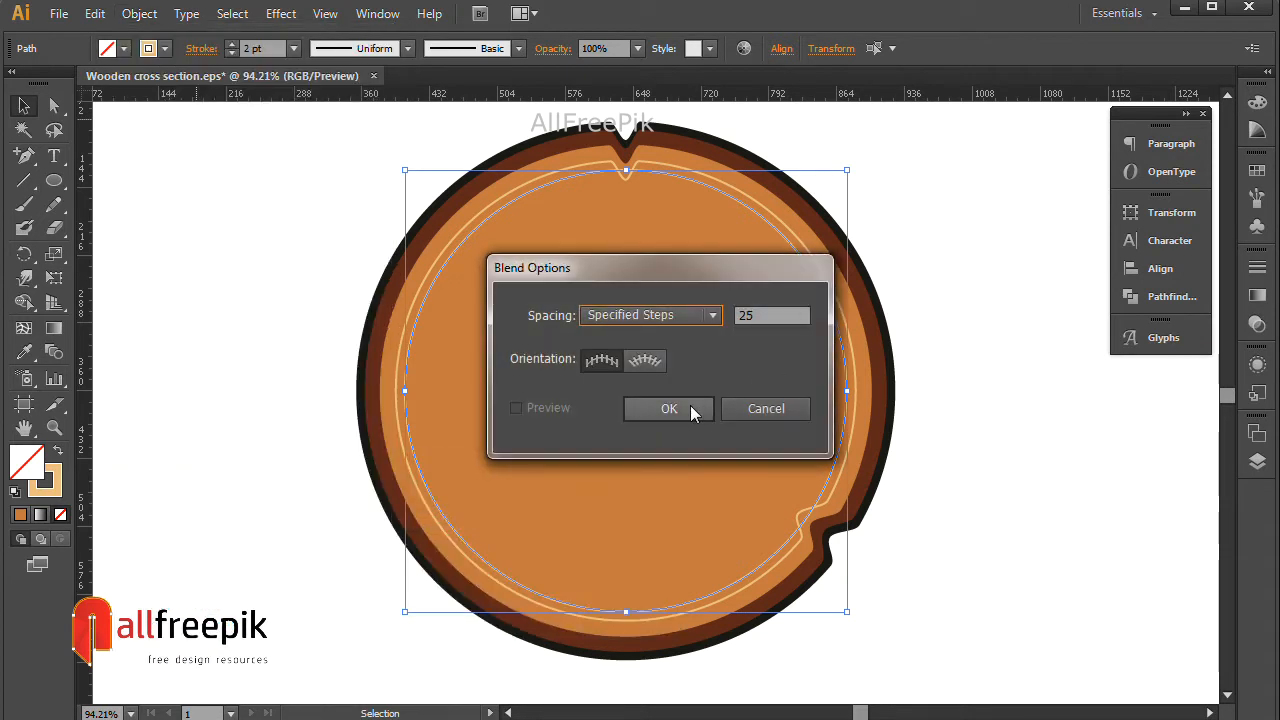
pyautogui.press('Tab')
pyautogui.write('3')
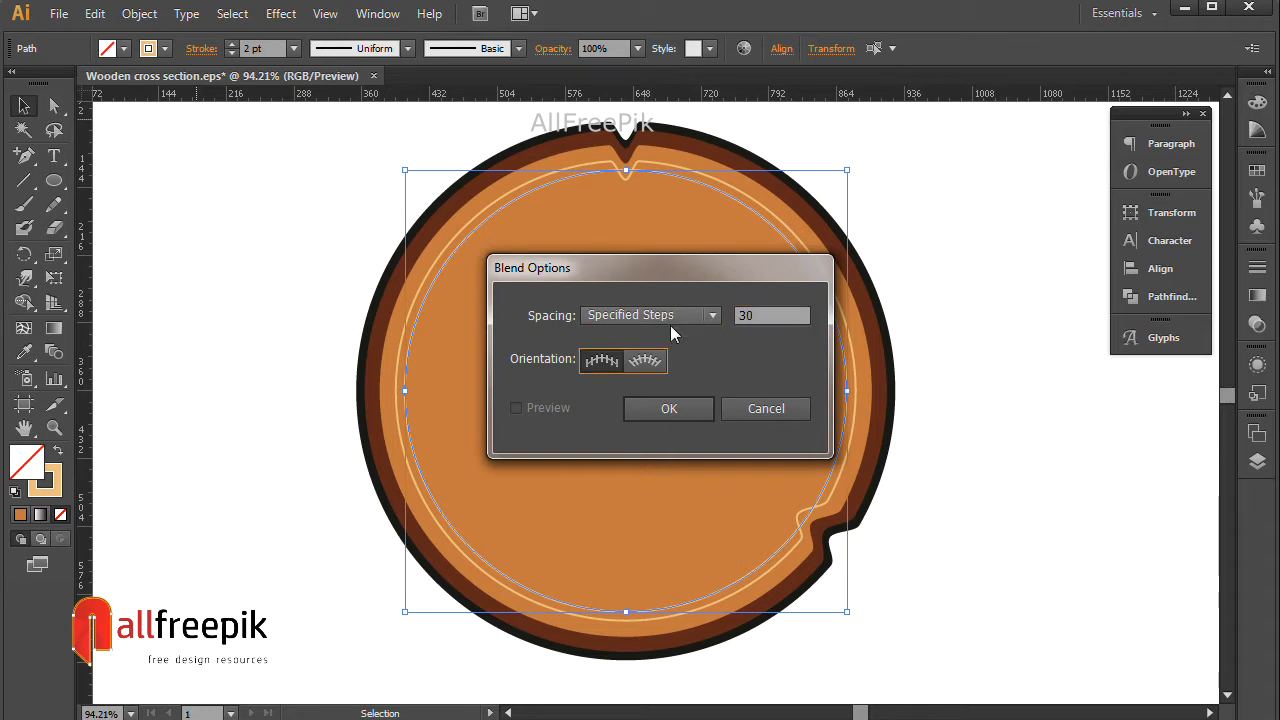
pyautogui.click(684, 408)
# Make the blend between the tiny centre circle and the large inner circle to form the growth rings
pyautogui.click(139, 14)
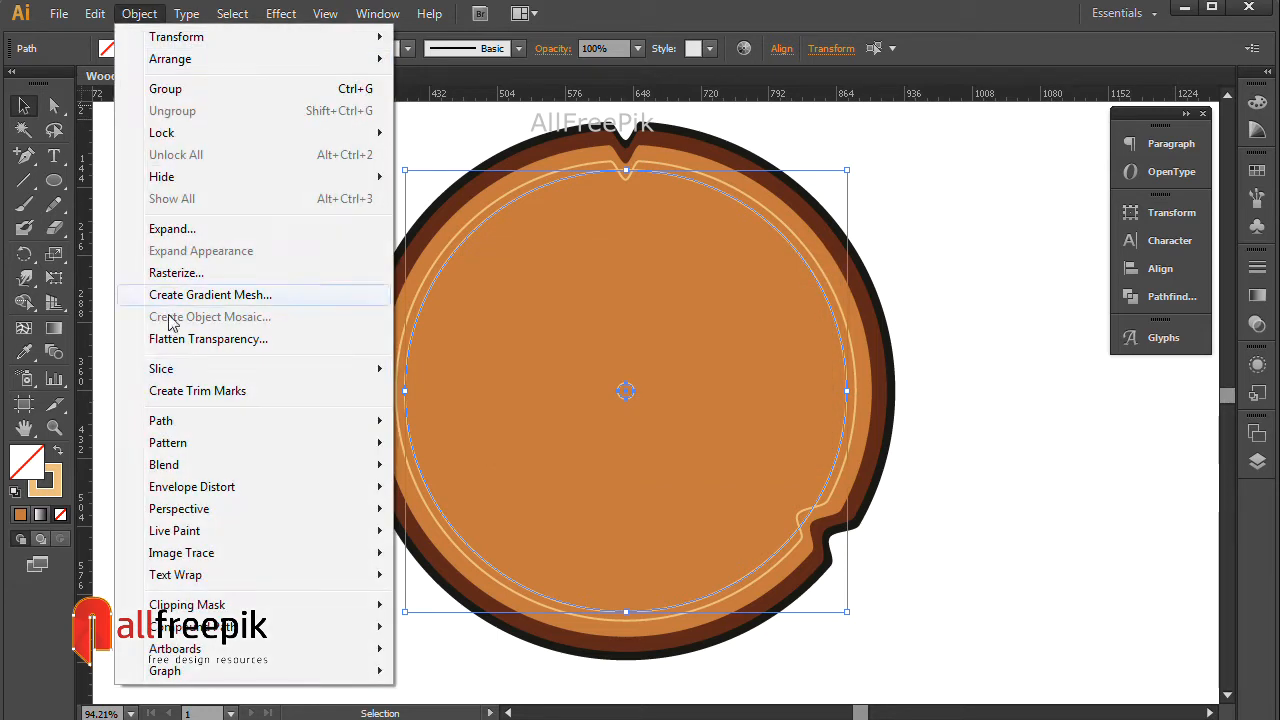
pyautogui.moveTo(190, 466)
pyautogui.click(440, 465)
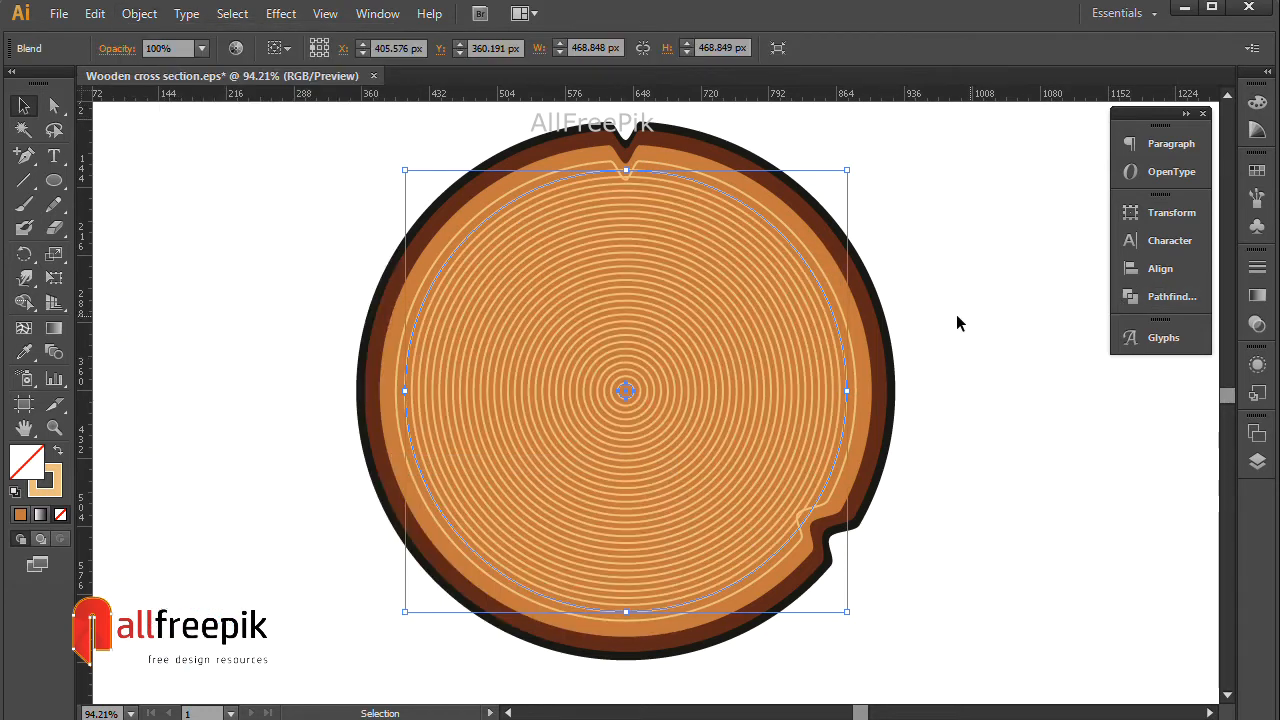
# Set the stroke weight of both the blended growth rings and the notched pale ring to 3 pt
pyautogui.click(1264, 272)
pyautogui.click(1078, 275)
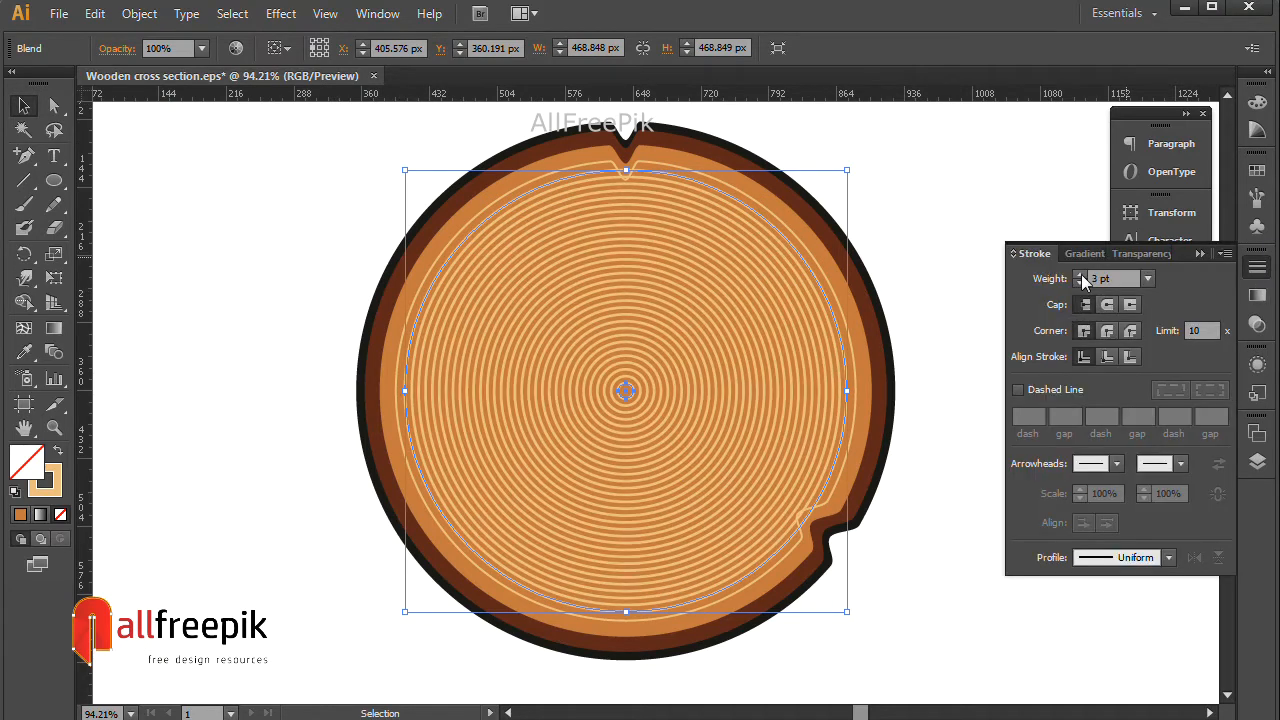
pyautogui.click(909, 158)
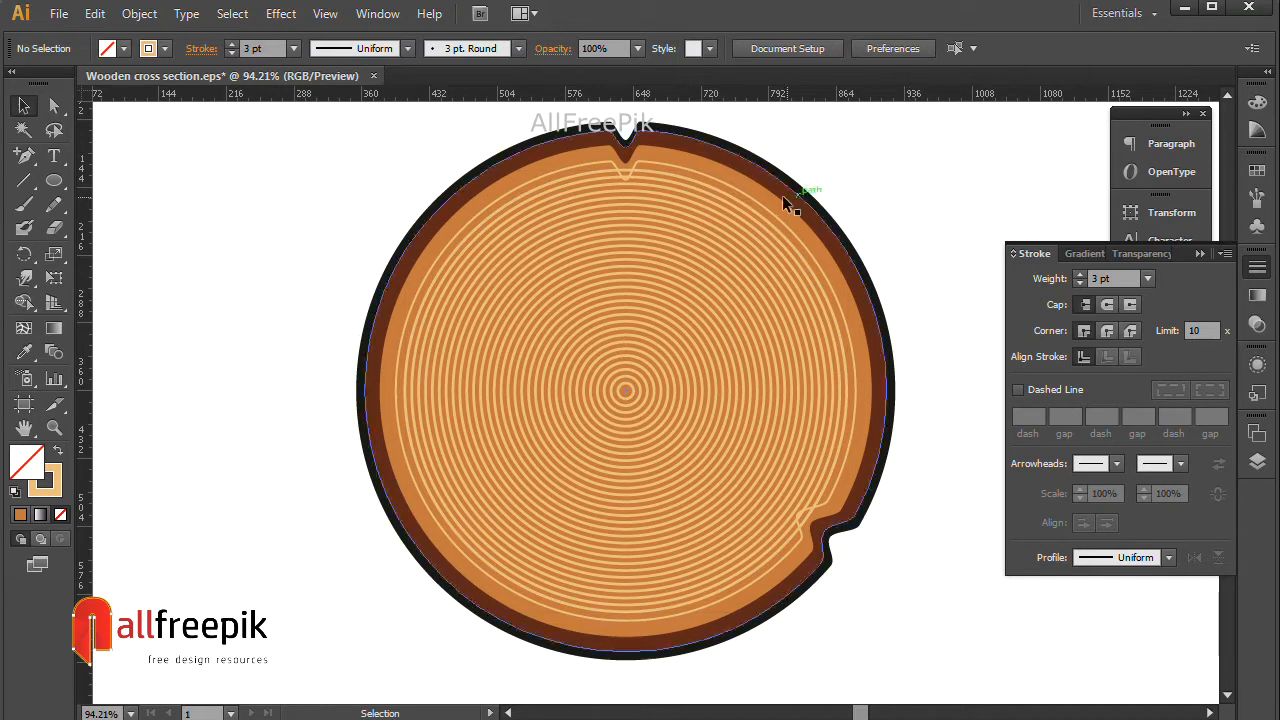
pyautogui.click(829, 249)
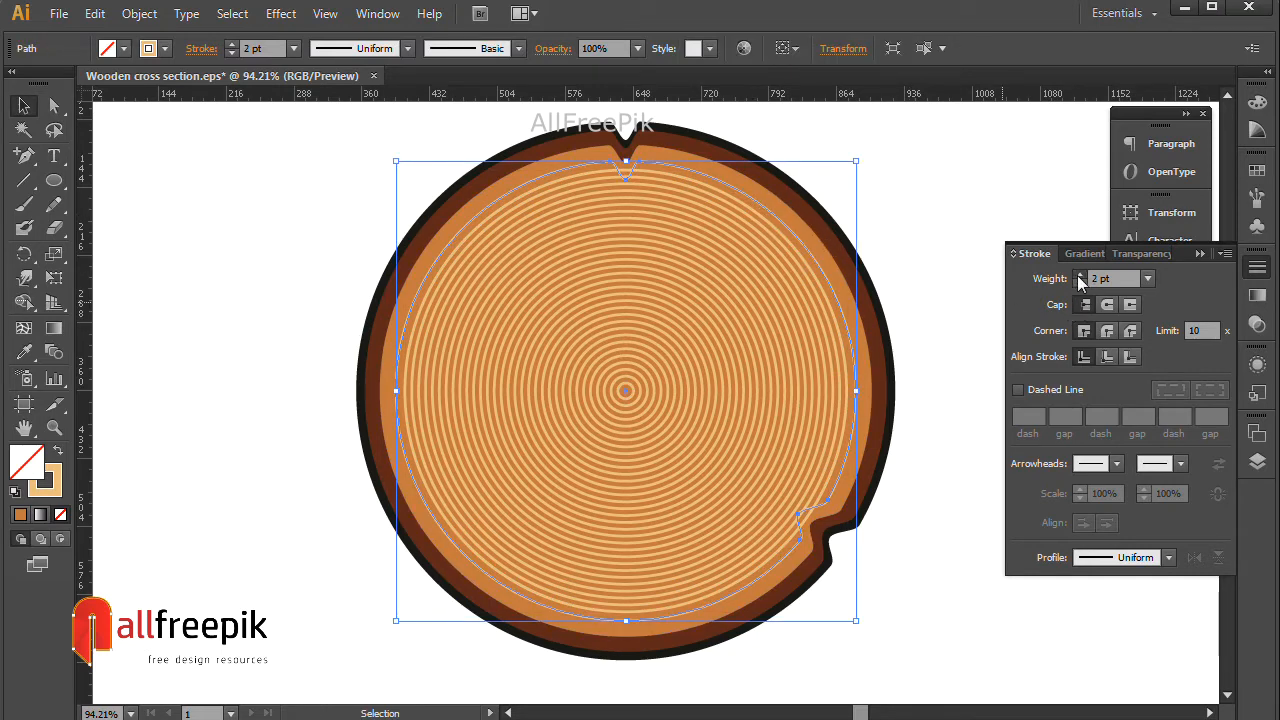
pyautogui.click(941, 180)
pyautogui.hscroll(1, 940, 230)
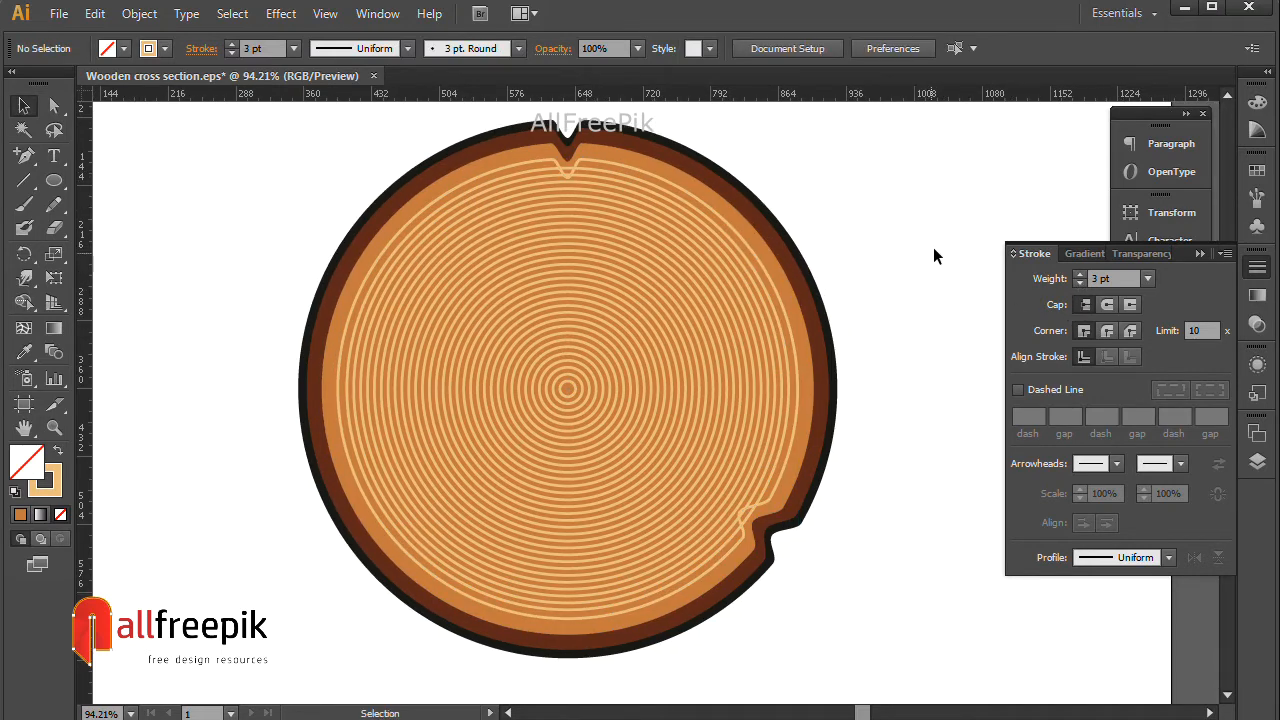
# Expand the blended growth rings, including object, fill and stroke
pyautogui.click(730, 305)
pyautogui.click(726, 305)
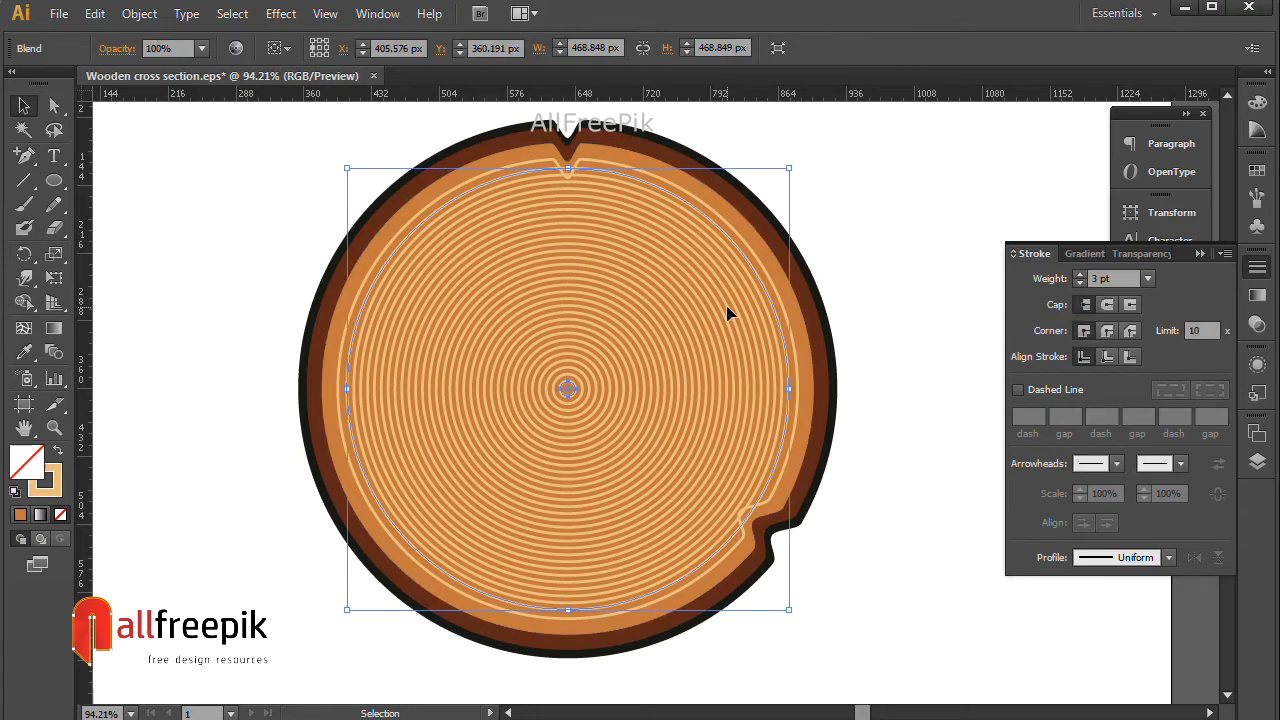
pyautogui.click(139, 13)
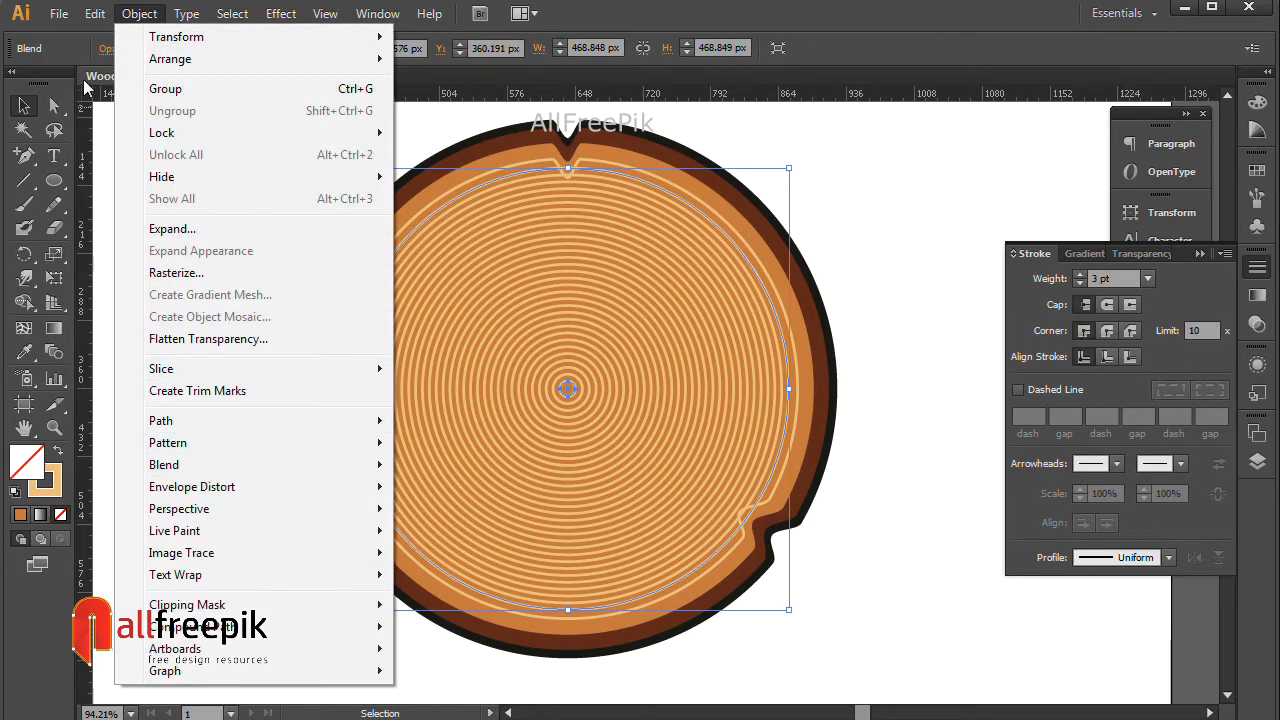
pyautogui.moveTo(95, 22)
pyautogui.moveTo(135, 14)
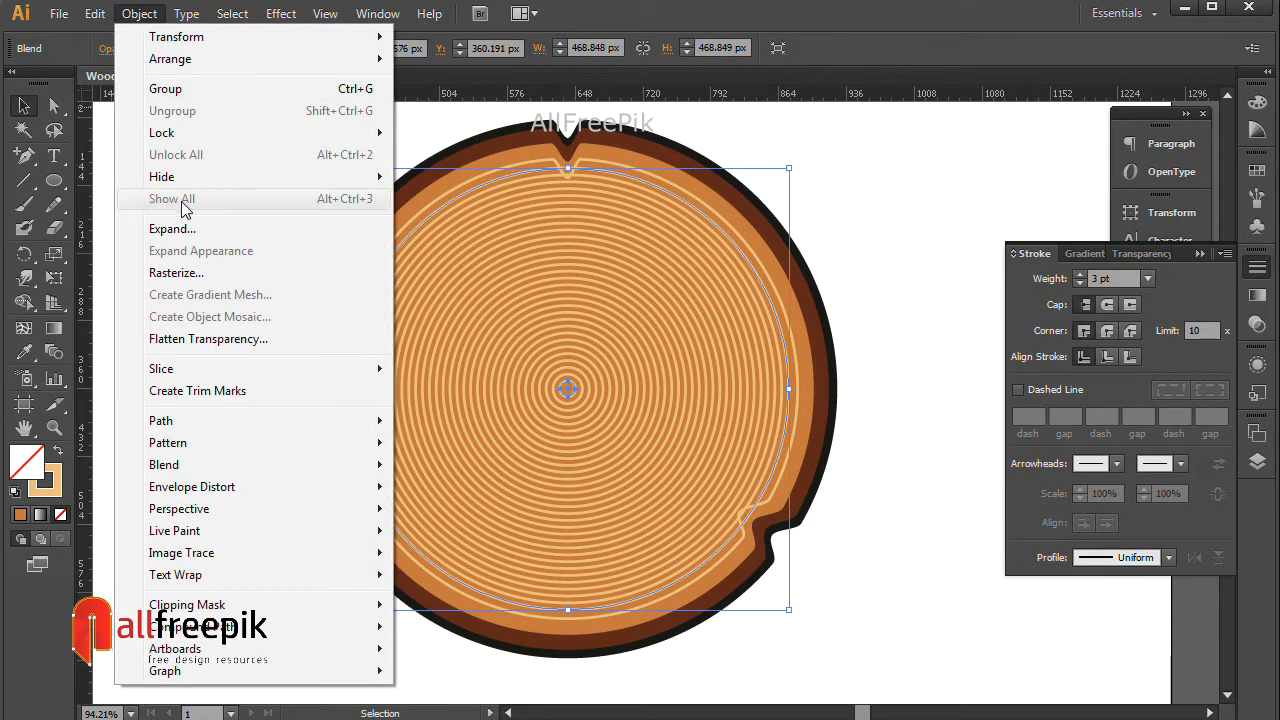
pyautogui.click(197, 233)
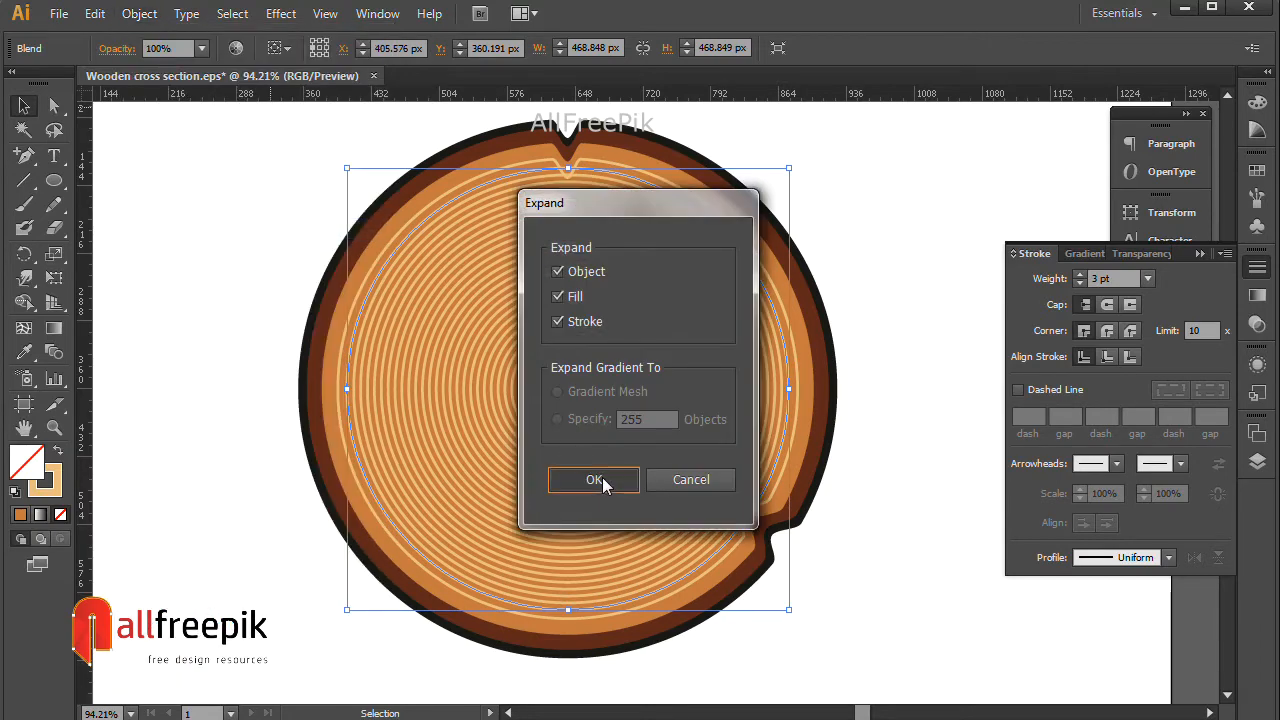
pyautogui.click(596, 480)
pyautogui.click(875, 263)
# Select all parts of the log and convert their strokes to outlined shapes
pyautogui.moveTo(910, 207); pyautogui.dragTo(450, 472)
pyautogui.click(140, 14)
pyautogui.moveTo(194, 428)
pyautogui.click(460, 474)
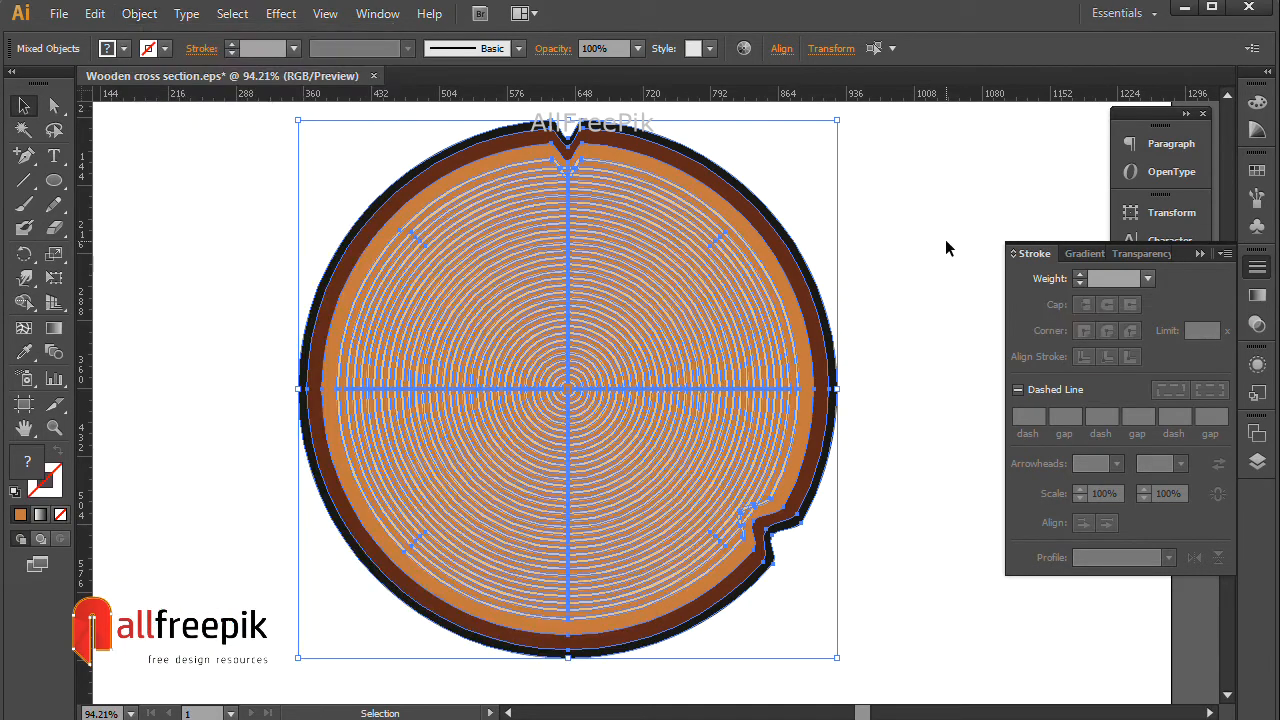
pyautogui.click(911, 262)
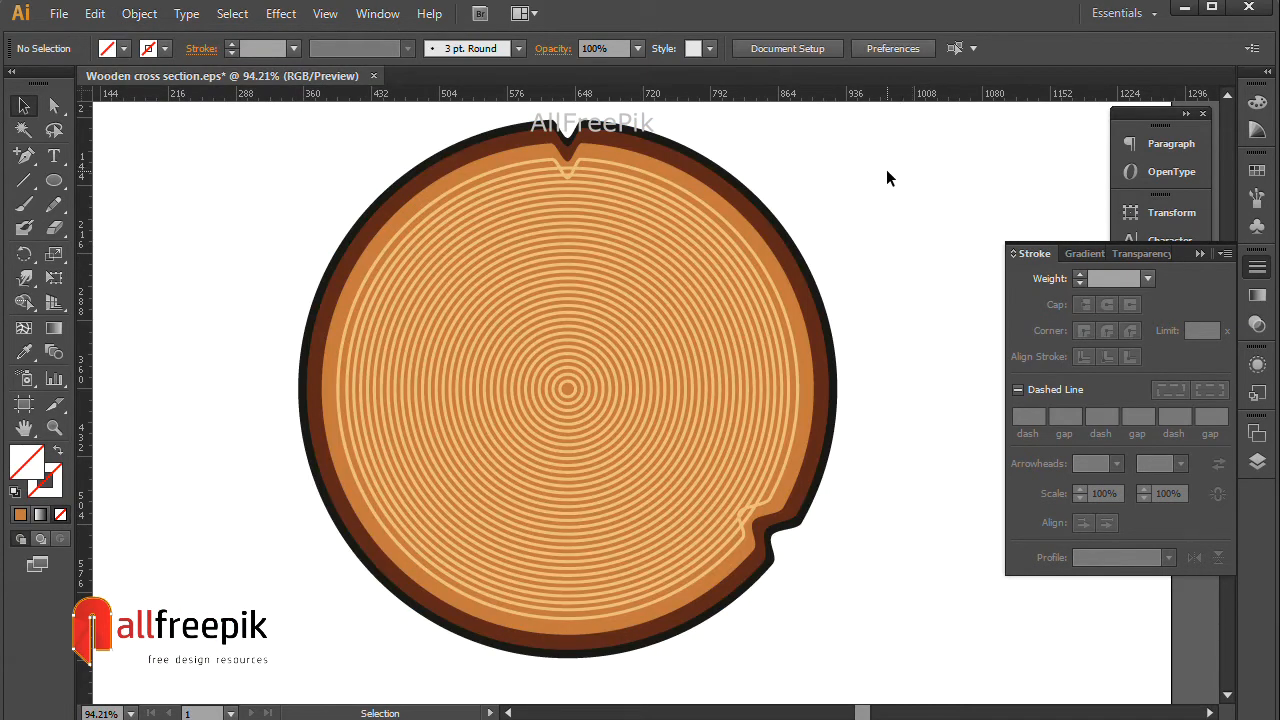
# Select the whole log artwork, including the bark layers and all growth rings
pyautogui.hotkey('ctrl', '-')
pyautogui.moveTo(821, 366); pyautogui.dragTo(904, 262)
pyautogui.moveTo(234, 203); pyautogui.dragTo(787, 617)
pyautogui.moveTo(814, 597); pyautogui.dragTo(947, 577)
pyautogui.moveTo(722, 431); pyautogui.dragTo(718, 437)
pyautogui.press('z')
pyautogui.moveTo(914, 194); pyautogui.dragTo(415, 568)
pyautogui.moveTo(730, 360); pyautogui.dragTo(658, 341)
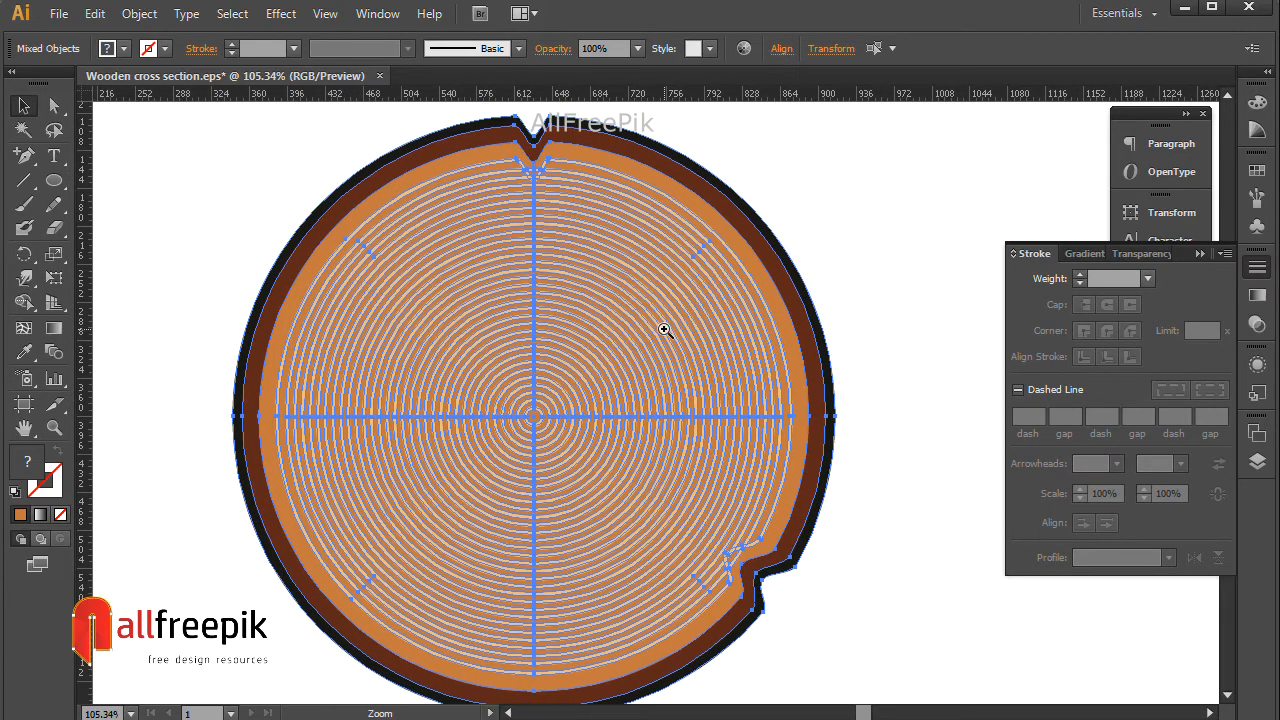
pyautogui.keyDown('ctrl'); pyautogui.click(664, 329); pyautogui.keyUp('ctrl')
pyautogui.keyDown('ctrl'); pyautogui.keyDown('alt'); pyautogui.click(657, 389); pyautogui.keyUp('alt'); pyautogui.keyUp('ctrl')
pyautogui.keyDown('ctrl'); pyautogui.keyDown('alt'); pyautogui.click(659, 389); pyautogui.keyUp('alt'); pyautogui.keyUp('ctrl')
pyautogui.moveTo(626, 429); pyautogui.dragTo(618, 409)
# Choose the Wrinkle tool and set its brush to 50 px wide and 50 px high
pyautogui.moveTo(27, 287); pyautogui.dragTo(75, 448)
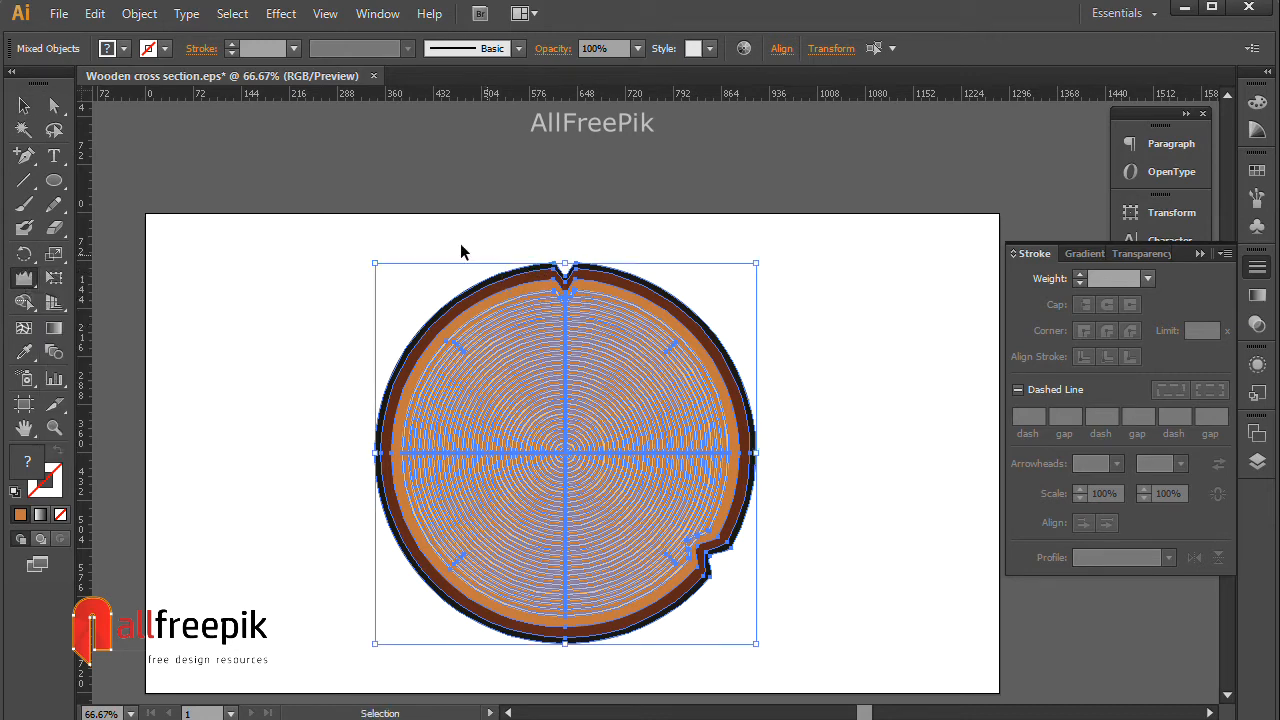
pyautogui.moveTo(450, 241); pyautogui.dragTo(581, 285)
pyautogui.keyDown('ctrl'); pyautogui.keyDown('alt'); pyautogui.click(706, 341); pyautogui.keyUp('alt'); pyautogui.keyUp('ctrl')
pyautogui.keyDown('ctrl'); pyautogui.keyDown('alt'); pyautogui.click(706, 341); pyautogui.keyUp('alt'); pyautogui.keyUp('ctrl')
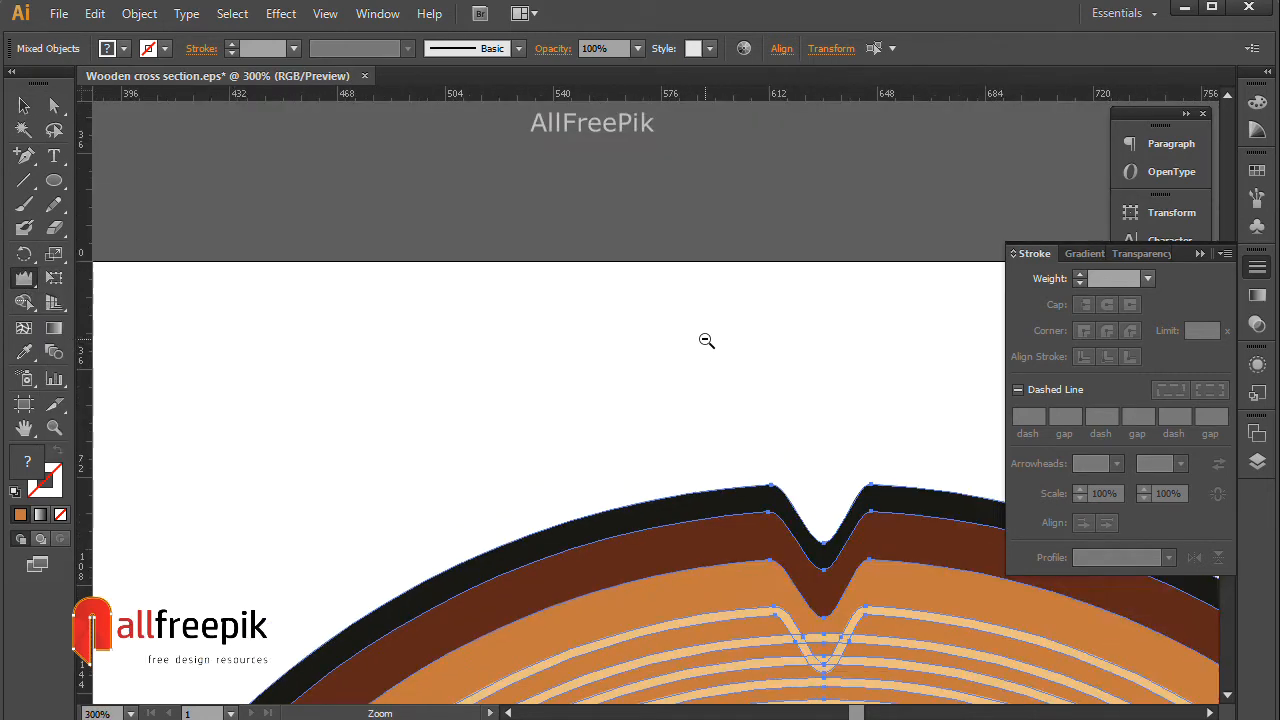
pyautogui.keyDown('ctrl'); pyautogui.keyDown('alt'); pyautogui.click(706, 341); pyautogui.keyUp('alt'); pyautogui.keyUp('ctrl')
pyautogui.keyDown('ctrl'); pyautogui.keyDown('alt'); pyautogui.click(706, 341); pyautogui.keyUp('alt'); pyautogui.keyUp('ctrl')
pyautogui.keyDown('ctrl'); pyautogui.click(706, 341); pyautogui.keyUp('ctrl')
pyautogui.moveTo(756, 494); pyautogui.dragTo(602, 157)
pyautogui.moveTo(635, 331); pyautogui.dragTo(643, 235)
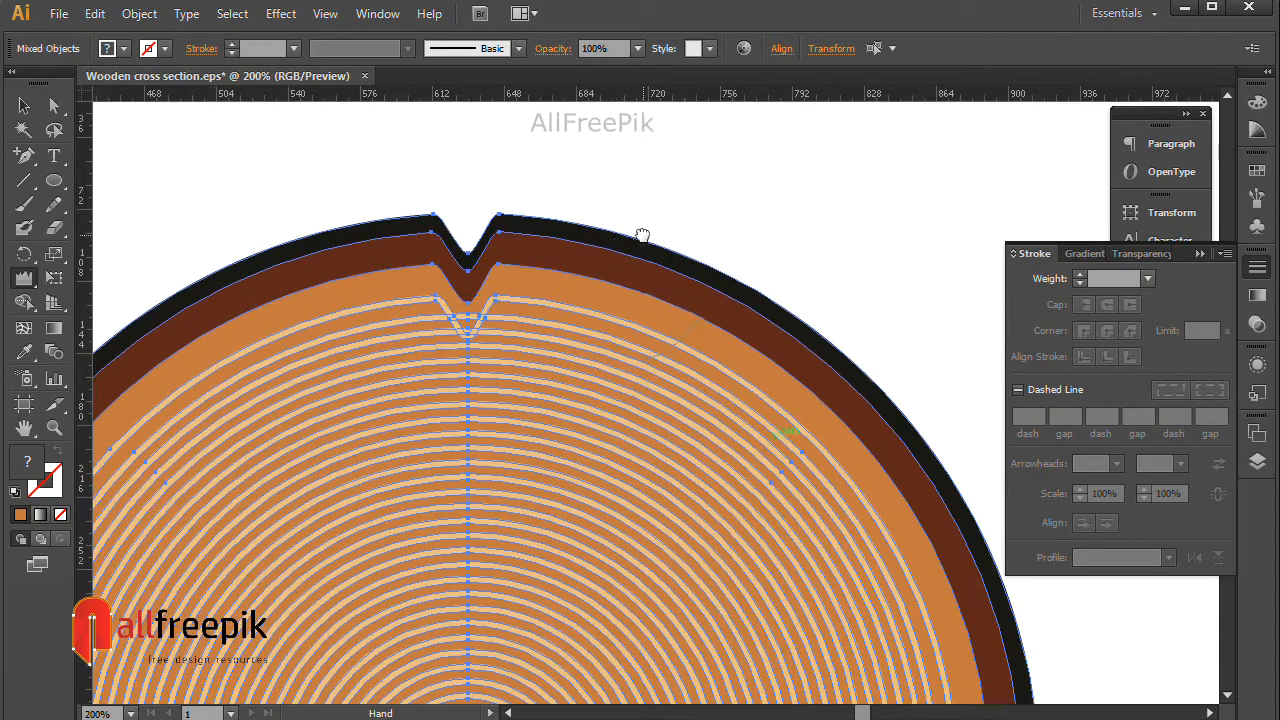
pyautogui.keyDown('ctrl'); pyautogui.keyDown('alt'); pyautogui.click(674, 319); pyautogui.keyUp('alt'); pyautogui.keyUp('ctrl')
pyautogui.keyDown('ctrl'); pyautogui.keyDown('alt'); pyautogui.click(674, 320); pyautogui.keyUp('alt'); pyautogui.keyUp('ctrl')
pyautogui.moveTo(668, 450); pyautogui.dragTo(646, 331)
pyautogui.moveTo(617, 390); pyautogui.dragTo(613, 317)
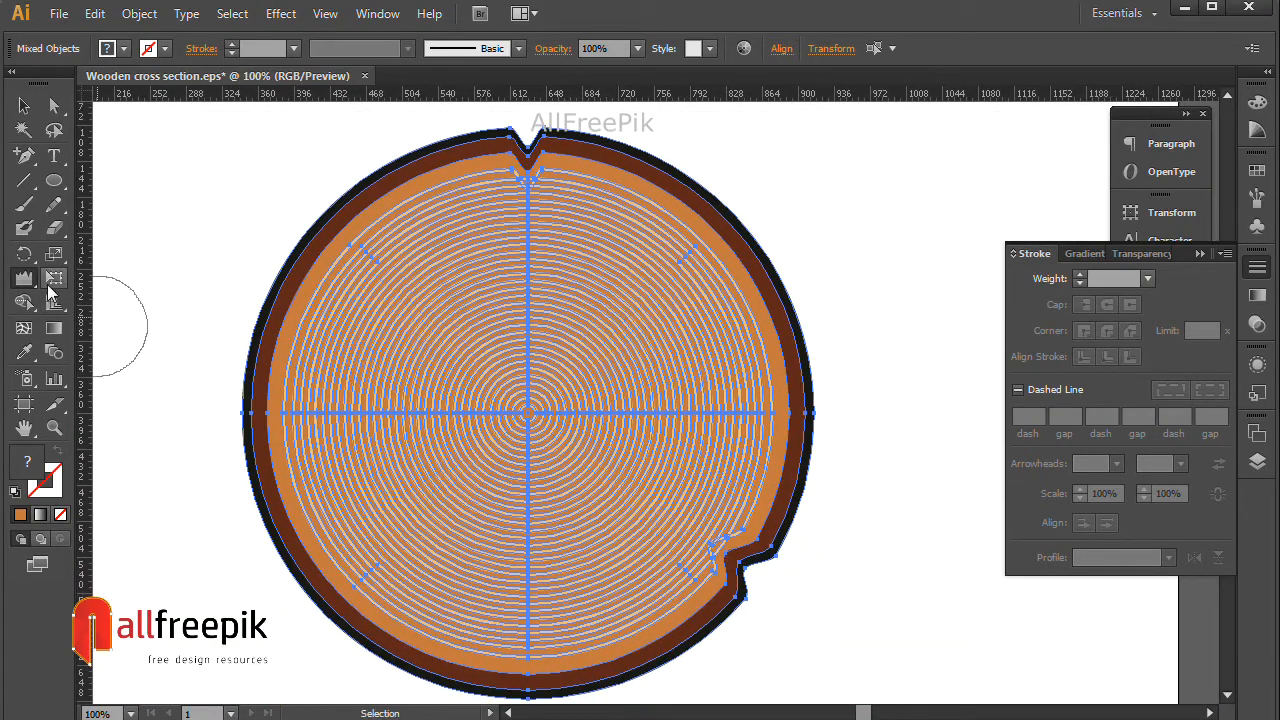
pyautogui.doubleClick(24, 280)
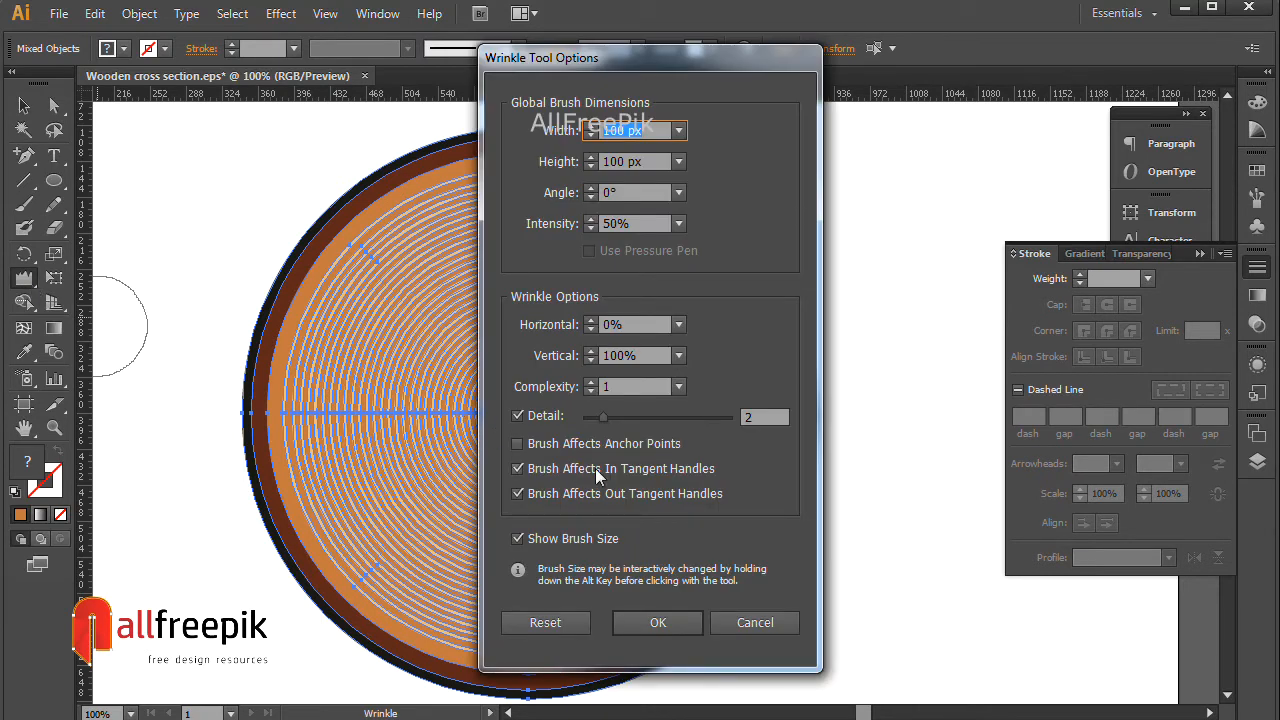
pyautogui.write('50')
pyautogui.press('Tab')
pyautogui.write('50')
pyautogui.press('Return')
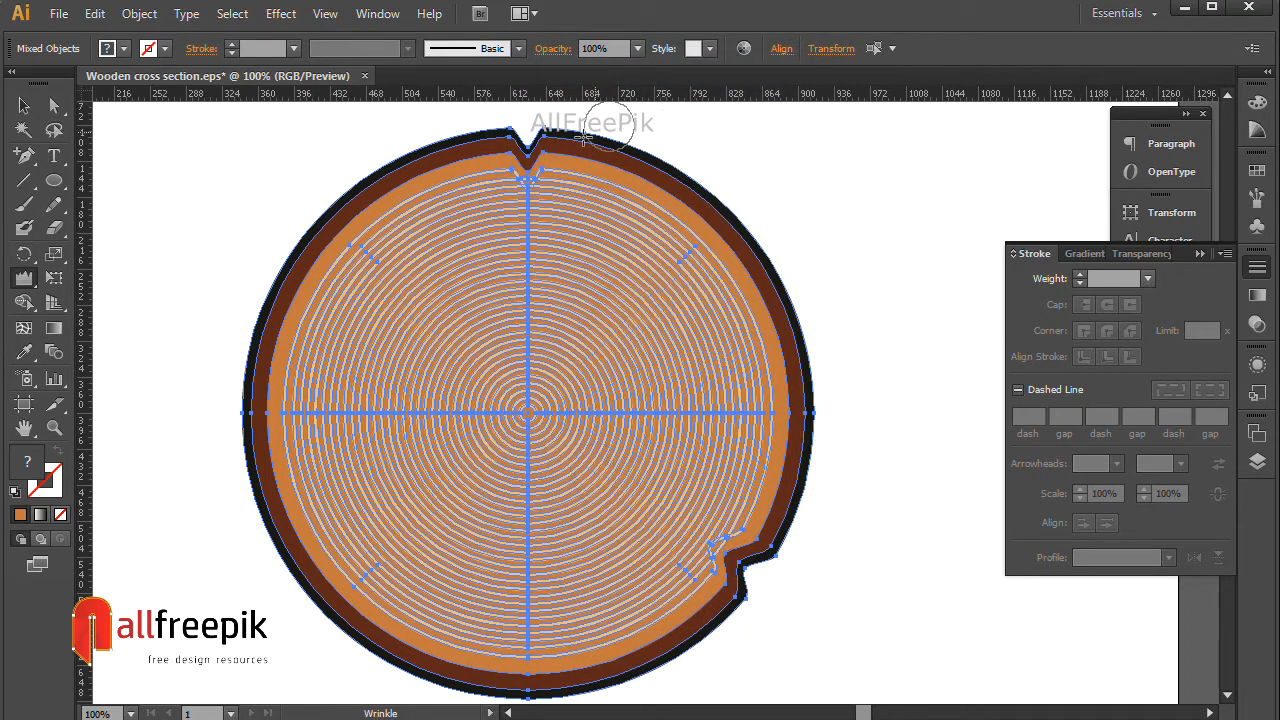
# Wrinkle the log's right edge from the top notch down towards the lower-right notch, roughening the bark and outer rings
pyautogui.moveTo(549, 140)
pyautogui.mouseDown()
pyautogui.moveTo(629, 158)
pyautogui.moveTo(750, 262)
pyautogui.mouseUp()
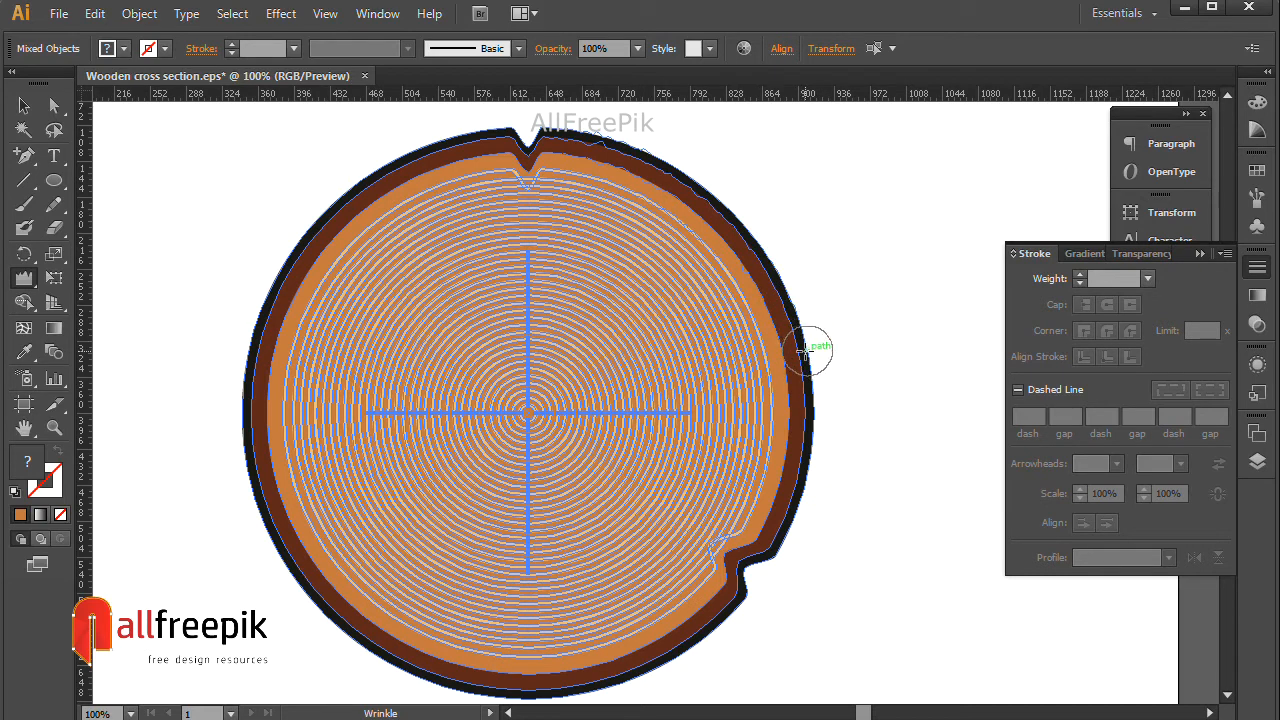
pyautogui.moveTo(765, 247)
pyautogui.mouseDown()
pyautogui.moveTo(681, 170)
pyautogui.moveTo(606, 134)
pyautogui.moveTo(773, 281)
pyautogui.mouseUp()
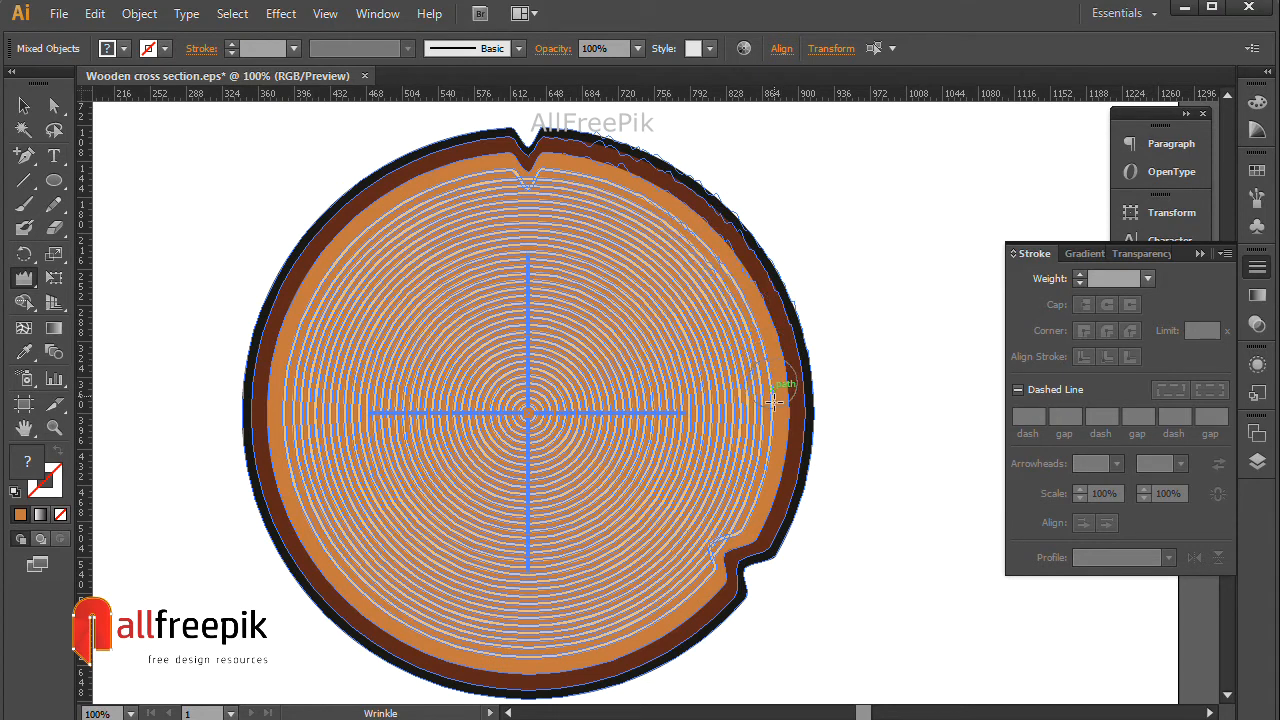
pyautogui.moveTo(815, 390); pyautogui.dragTo(815, 485)
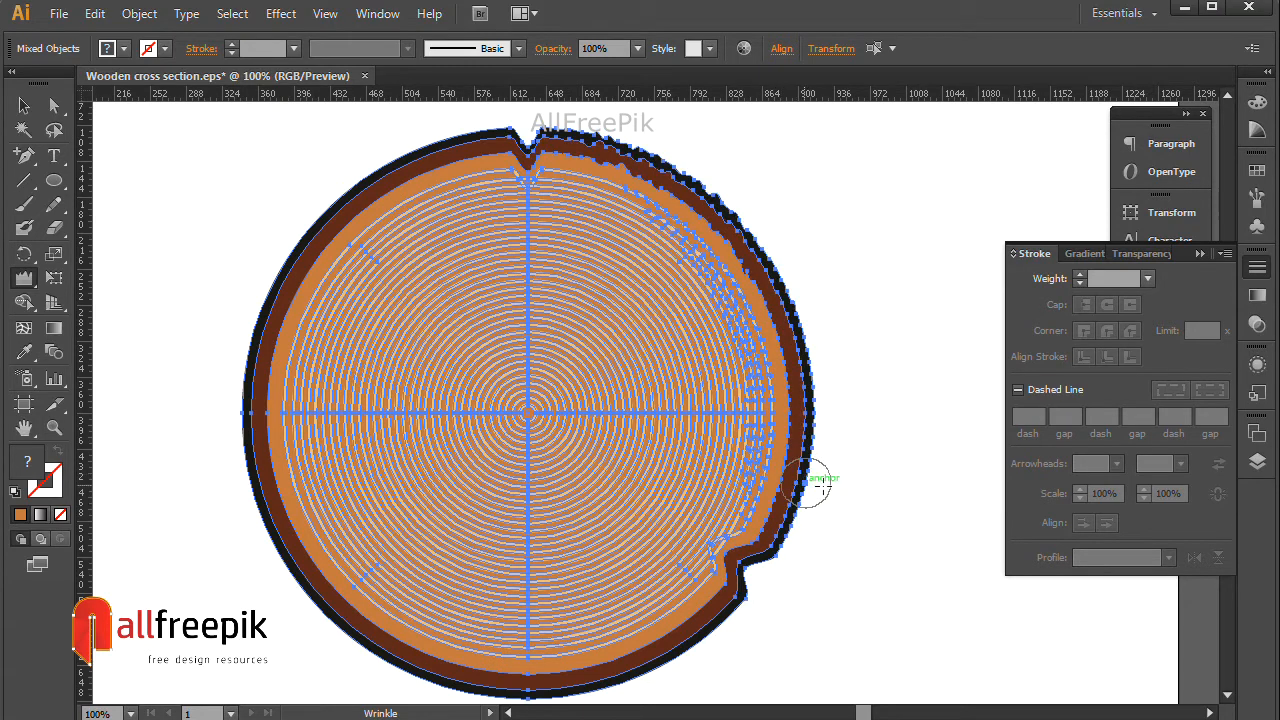
# Wrinkle the bark and outer rings around the top notch and along the log's upper-left edge
pyautogui.moveTo(750, 255)
pyautogui.mouseDown()
pyautogui.moveTo(560, 122)
pyautogui.moveTo(509, 133)
pyautogui.moveTo(525, 165)
pyautogui.moveTo(525, 135)
pyautogui.moveTo(527, 172)
pyautogui.moveTo(515, 132)
pyautogui.mouseUp()
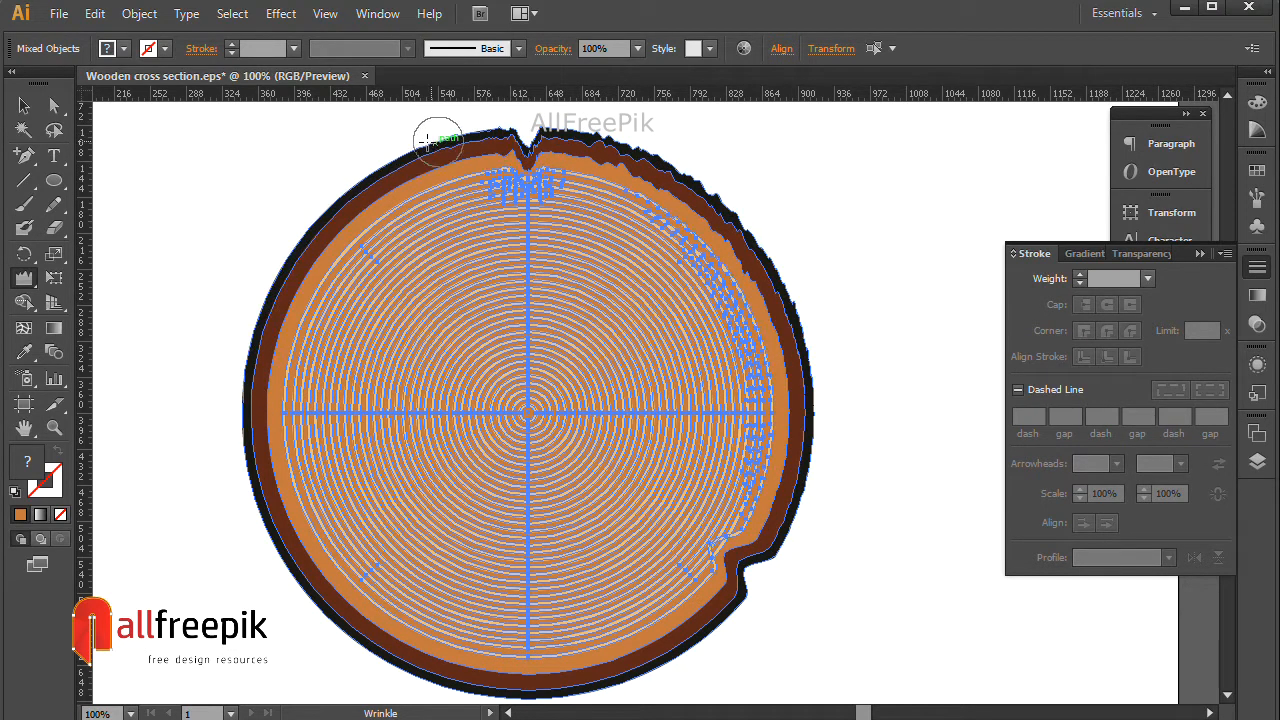
pyautogui.moveTo(386, 184); pyautogui.dragTo(326, 220)
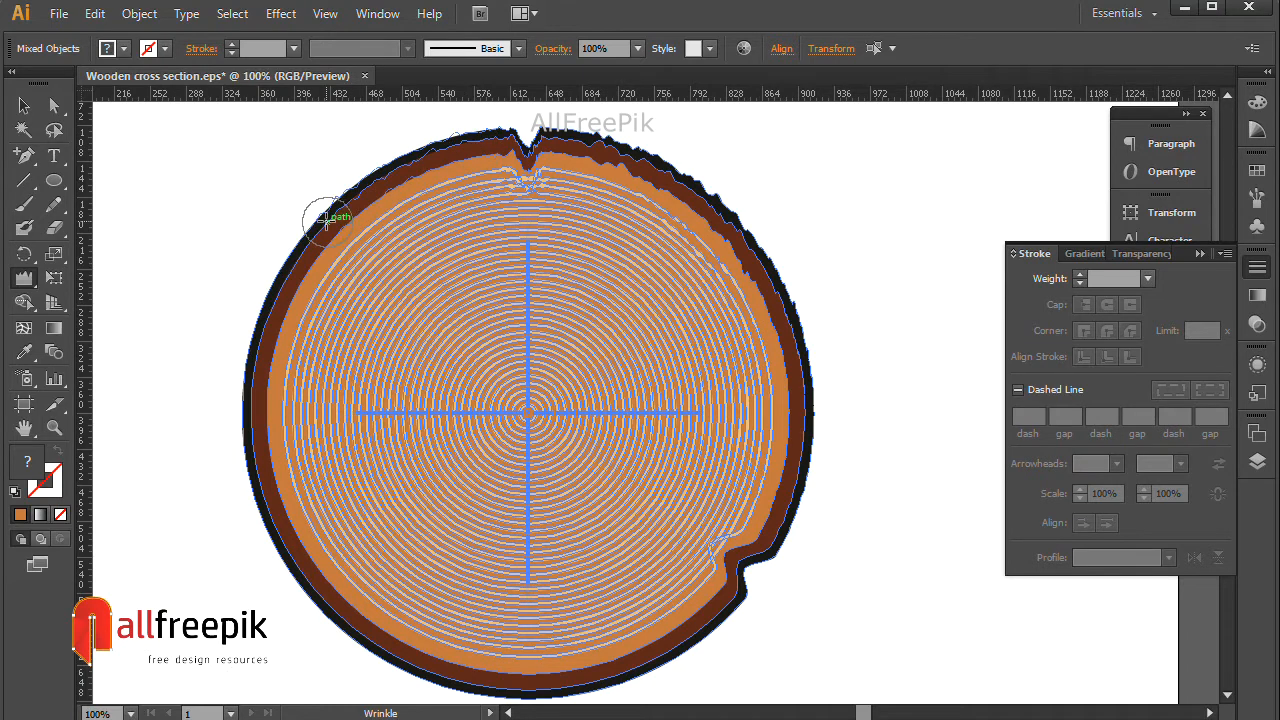
pyautogui.moveTo(433, 176)
pyautogui.mouseDown()
pyautogui.moveTo(347, 210)
pyautogui.moveTo(298, 260)
pyautogui.moveTo(335, 204)
pyautogui.moveTo(356, 185)
pyautogui.moveTo(293, 266)
pyautogui.moveTo(264, 368)
pyautogui.mouseUp()
pyautogui.moveTo(303, 230); pyautogui.dragTo(299, 217)
pyautogui.press('v')
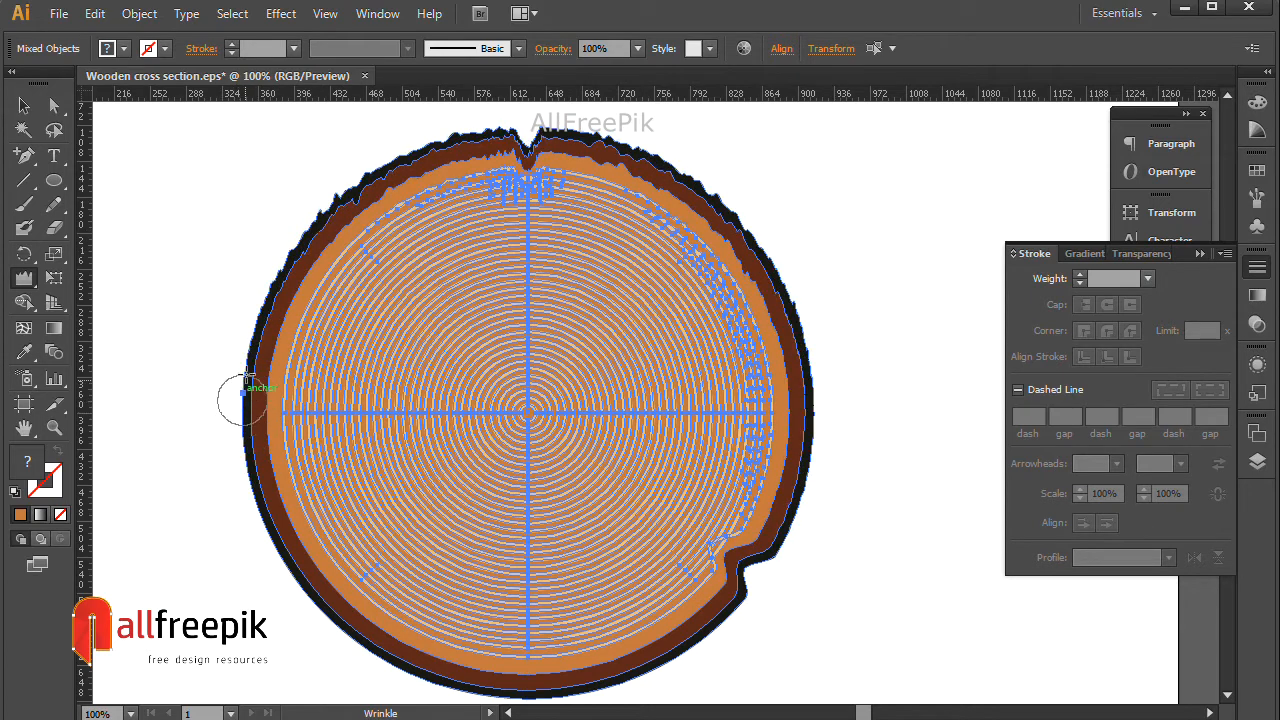
pyautogui.click(257, 336)
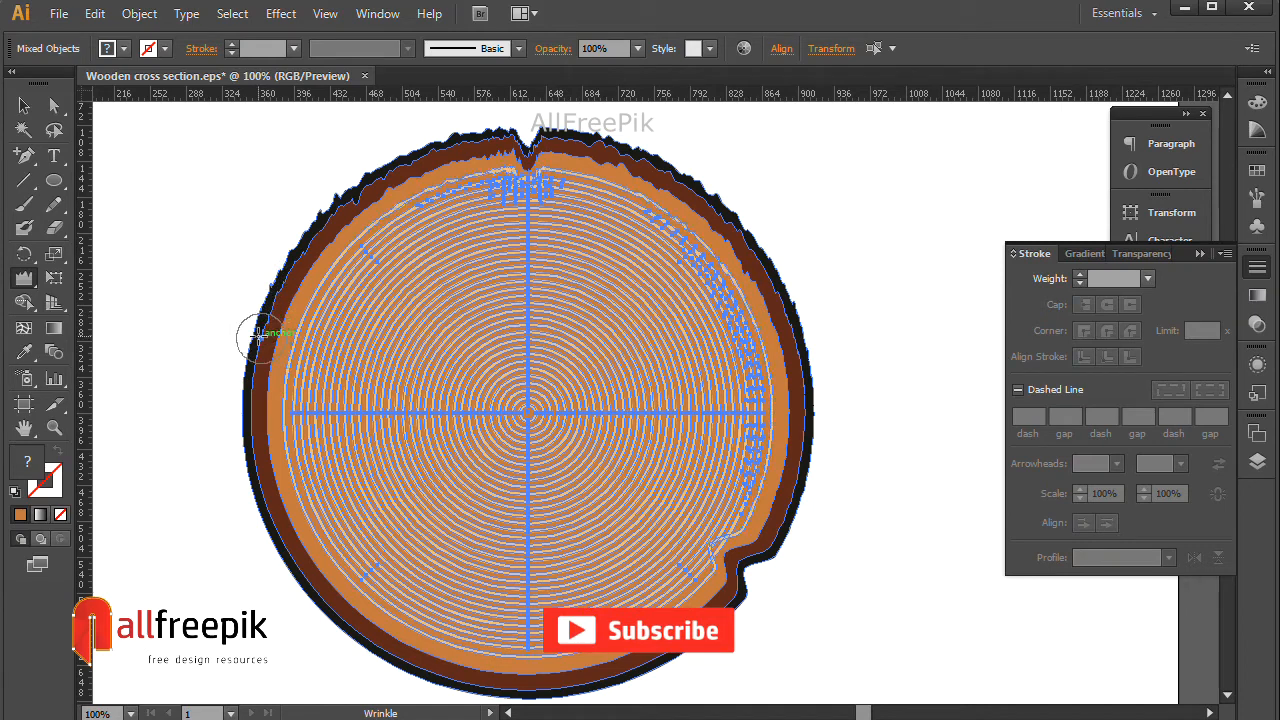
pyautogui.click(247, 317)
# Wrinkle the log's lower edge, the lower-right notch with its nearby rings, and the remaining smooth left edge
pyautogui.moveTo(262, 332)
pyautogui.mouseDown()
pyautogui.moveTo(251, 503)
pyautogui.moveTo(272, 584)
pyautogui.moveTo(343, 646)
pyautogui.moveTo(368, 613)
pyautogui.moveTo(453, 648)
pyautogui.mouseUp()
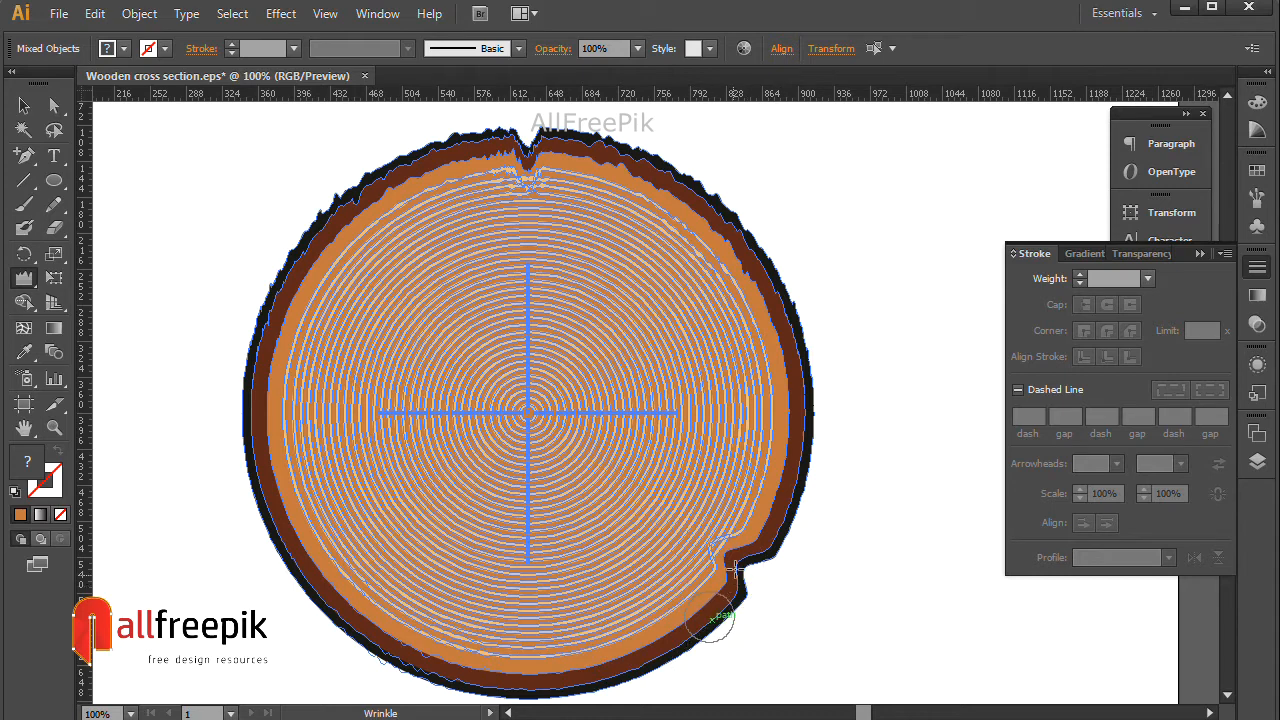
pyautogui.moveTo(734, 546); pyautogui.dragTo(760, 590)
pyautogui.moveTo(714, 526); pyautogui.dragTo(776, 566)
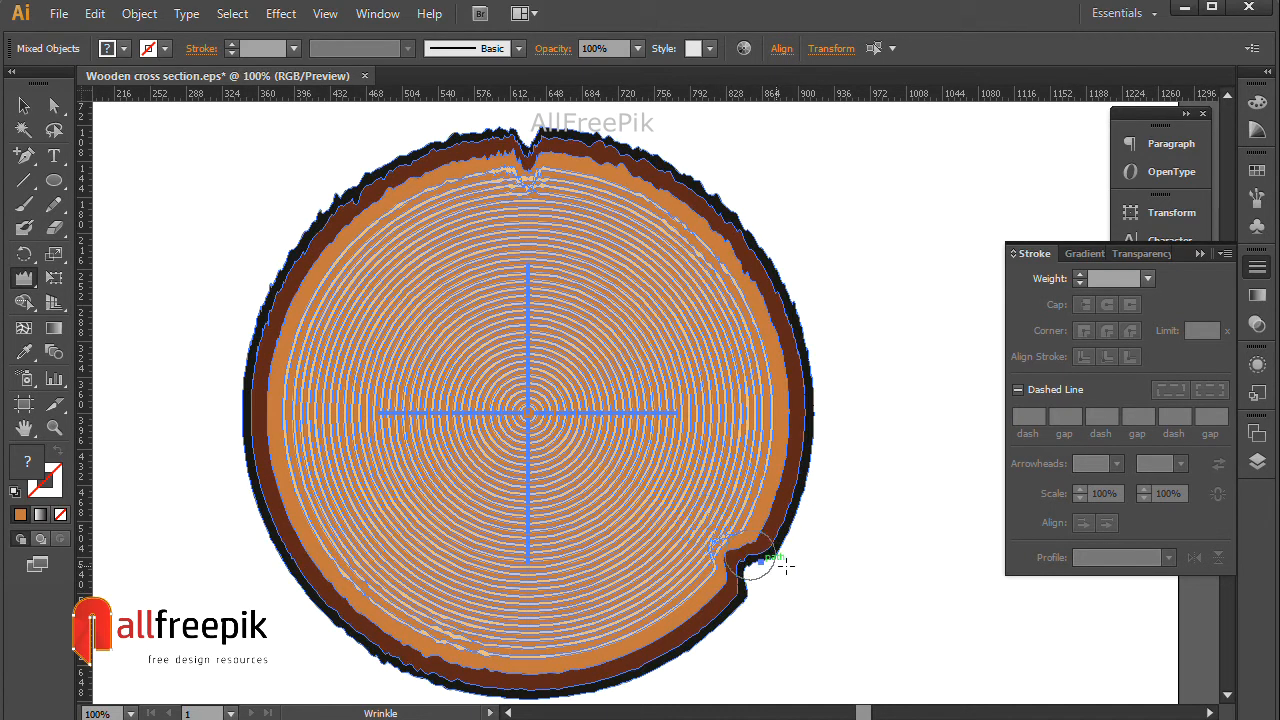
pyautogui.moveTo(752, 520)
pyautogui.mouseDown()
pyautogui.moveTo(775, 494)
pyautogui.moveTo(713, 546)
pyautogui.moveTo(748, 556)
pyautogui.mouseUp()
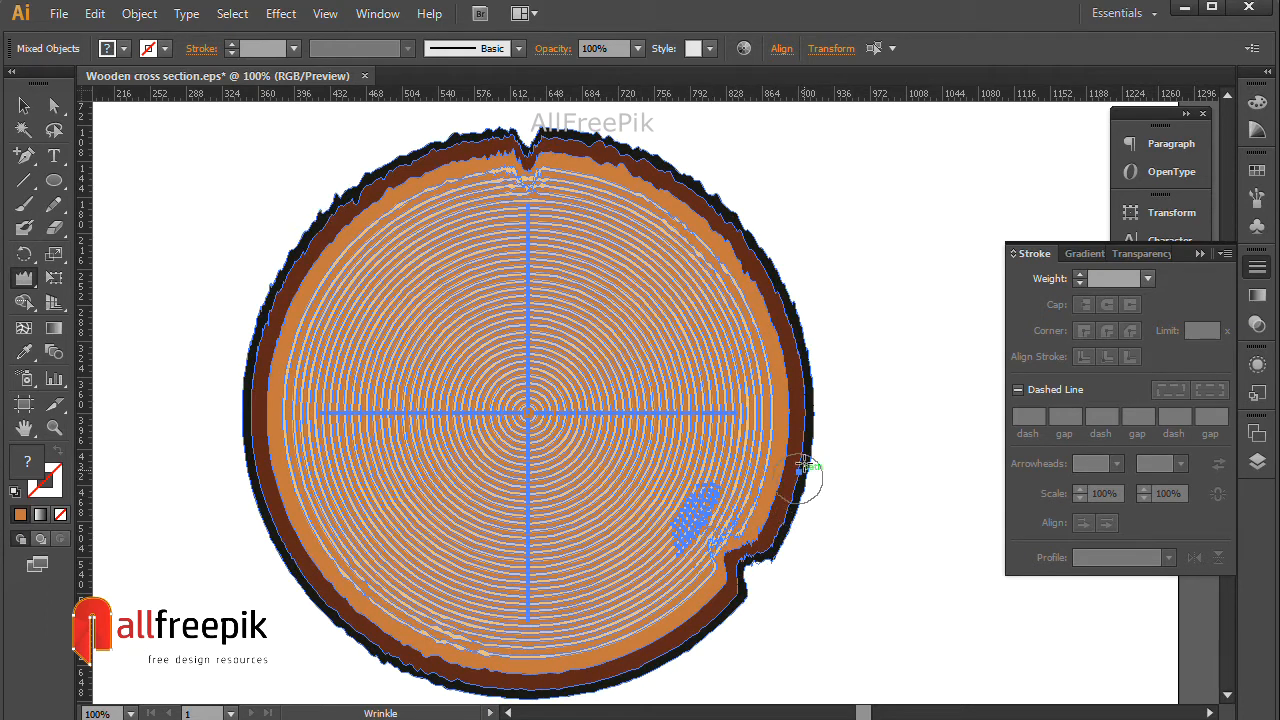
pyautogui.scroll(-5, 815, 476)
pyautogui.moveTo(750, 468); pyautogui.dragTo(686, 511)
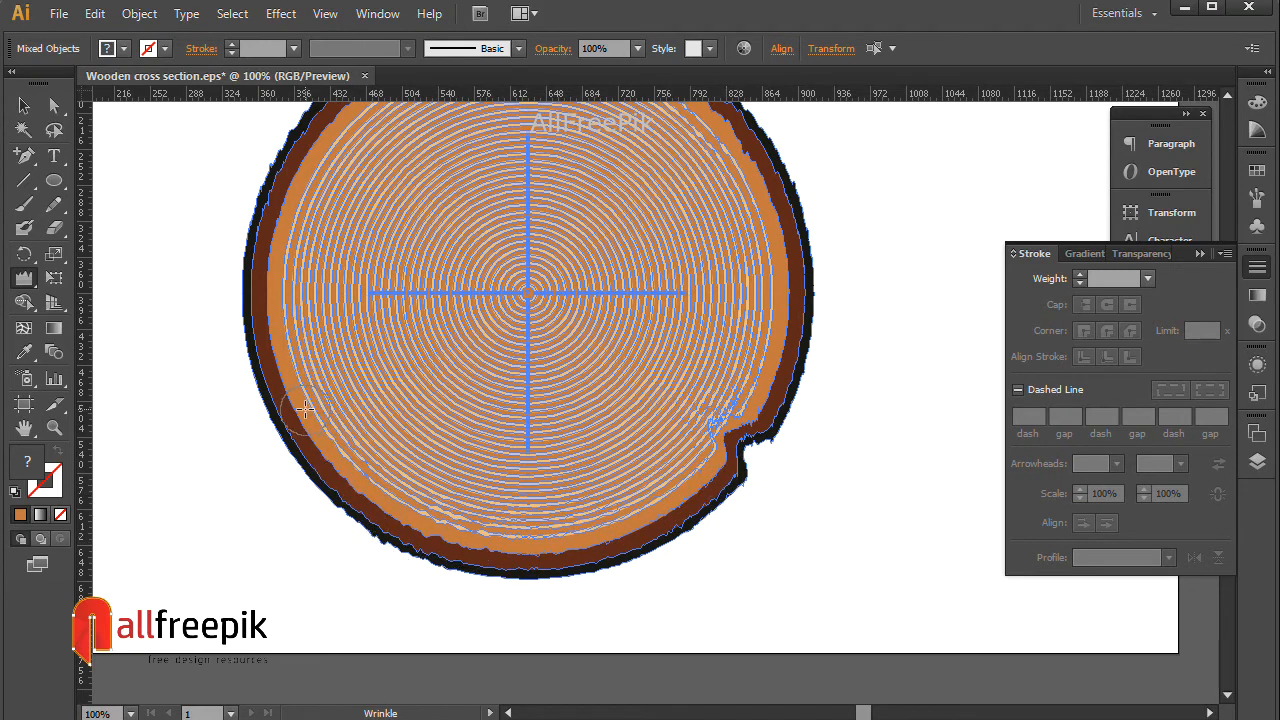
pyautogui.moveTo(283, 385)
pyautogui.mouseDown()
pyautogui.moveTo(303, 286)
pyautogui.moveTo(268, 290)
pyautogui.mouseUp()
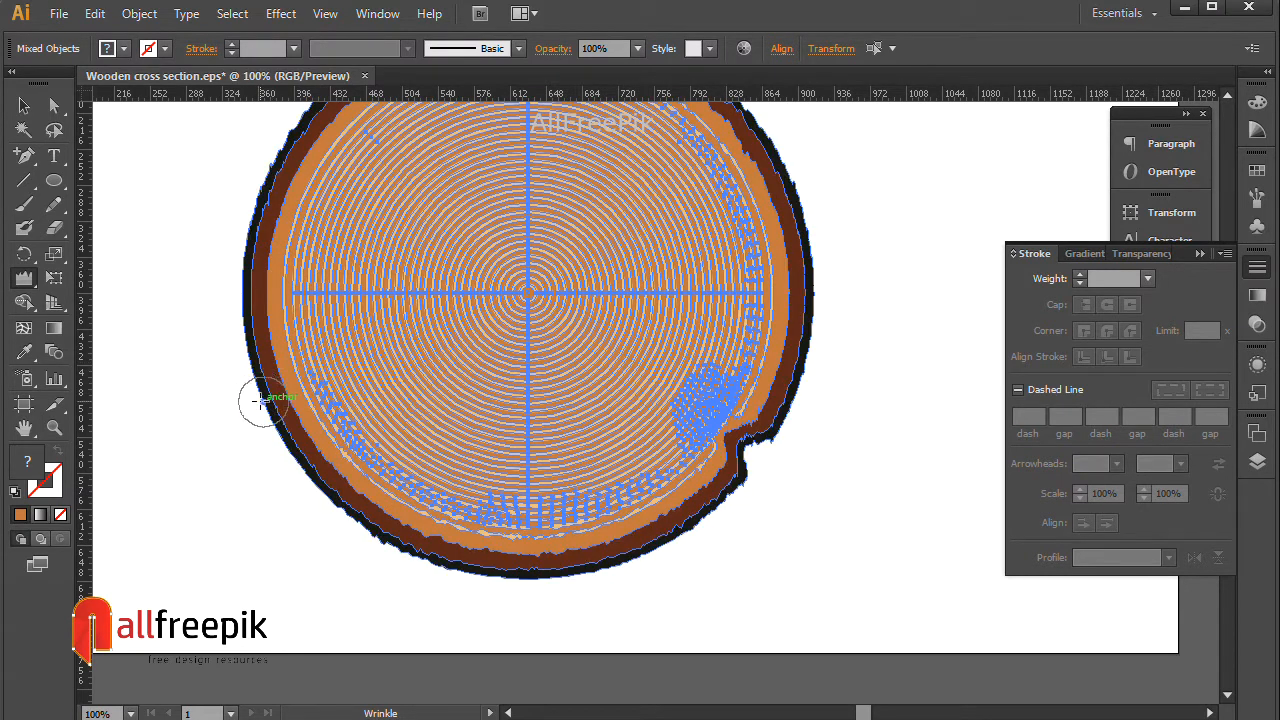
pyautogui.moveTo(240, 337)
pyautogui.mouseDown()
pyautogui.moveTo(238, 305)
pyautogui.moveTo(251, 266)
pyautogui.mouseUp()
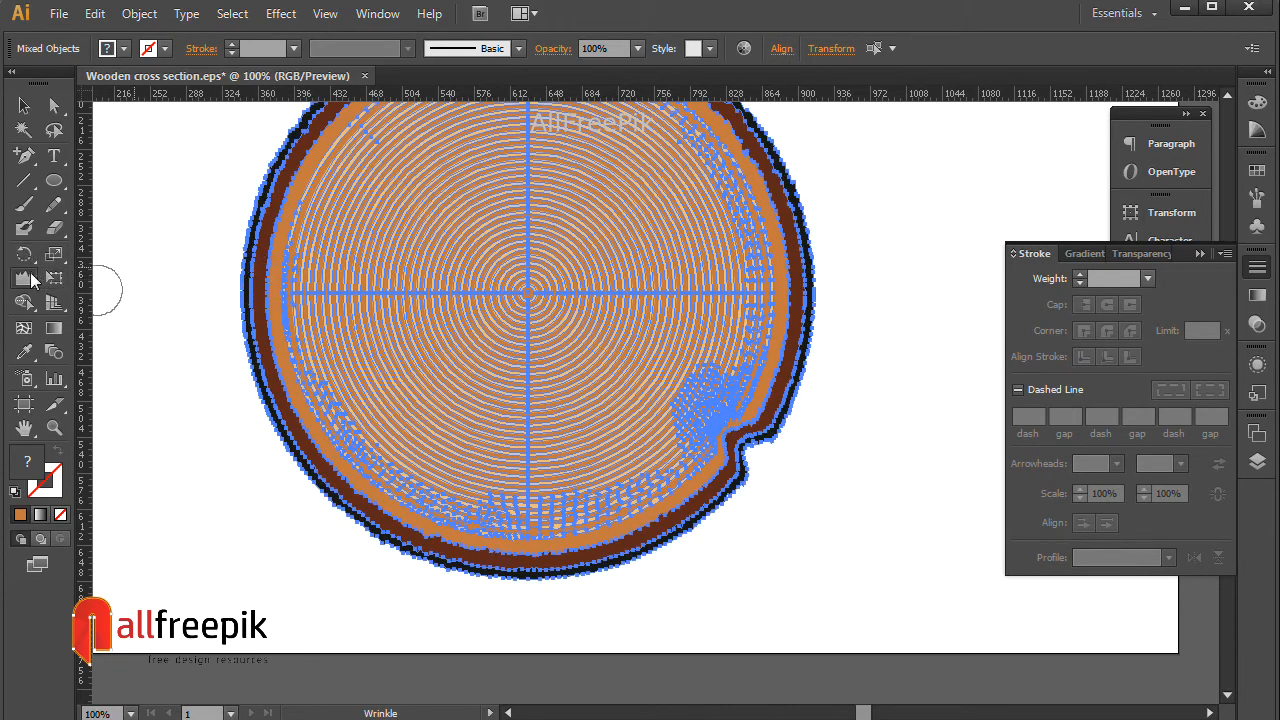
# Warp the bark and outer rings along the log's lower-left and bottom edge, up to the lower-right notch, with the Warp tool
pyautogui.moveTo(27, 280); pyautogui.dragTo(105, 297)
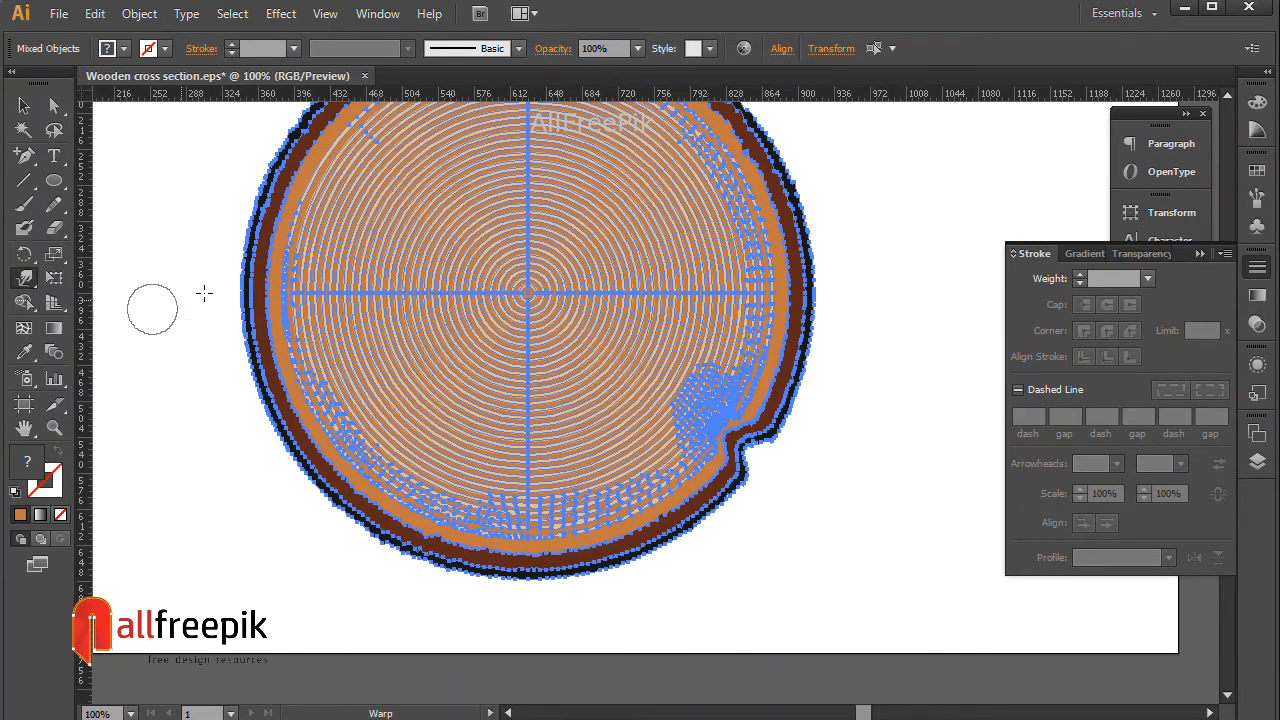
pyautogui.moveTo(251, 357)
pyautogui.mouseDown()
pyautogui.moveTo(297, 438)
pyautogui.moveTo(370, 510)
pyautogui.mouseUp()
pyautogui.moveTo(444, 553)
pyautogui.mouseDown()
pyautogui.moveTo(561, 567)
pyautogui.moveTo(667, 541)
pyautogui.moveTo(736, 485)
pyautogui.moveTo(750, 455)
pyautogui.moveTo(726, 420)
pyautogui.mouseUp()
# Warp the top notch and the bark down the log's right side, along its upper-left edge and around its lower edge
pyautogui.scroll(3, 848, 377)
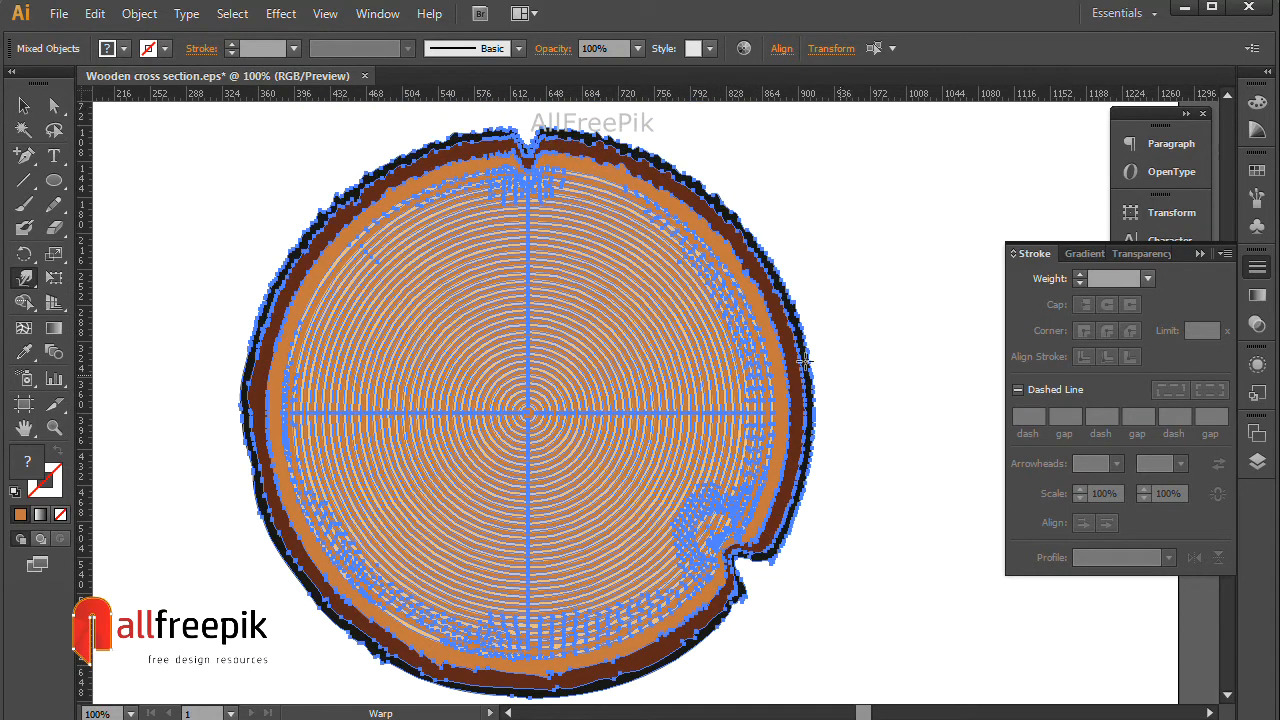
pyautogui.moveTo(522, 158)
pyautogui.mouseDown()
pyautogui.moveTo(524, 172)
pyautogui.moveTo(546, 168)
pyautogui.moveTo(528, 163)
pyautogui.moveTo(590, 140)
pyautogui.moveTo(686, 177)
pyautogui.moveTo(737, 223)
pyautogui.moveTo(790, 312)
pyautogui.moveTo(800, 392)
pyautogui.moveTo(789, 467)
pyautogui.mouseUp()
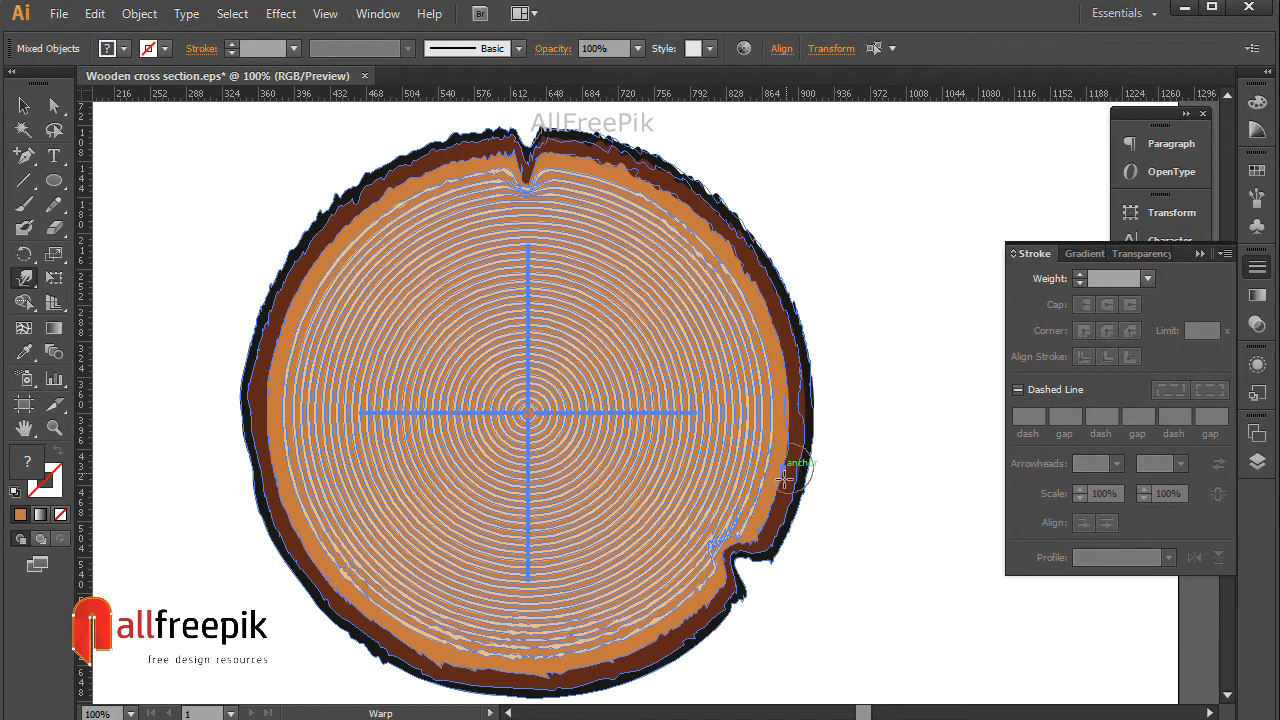
pyautogui.moveTo(789, 512); pyautogui.dragTo(792, 508)
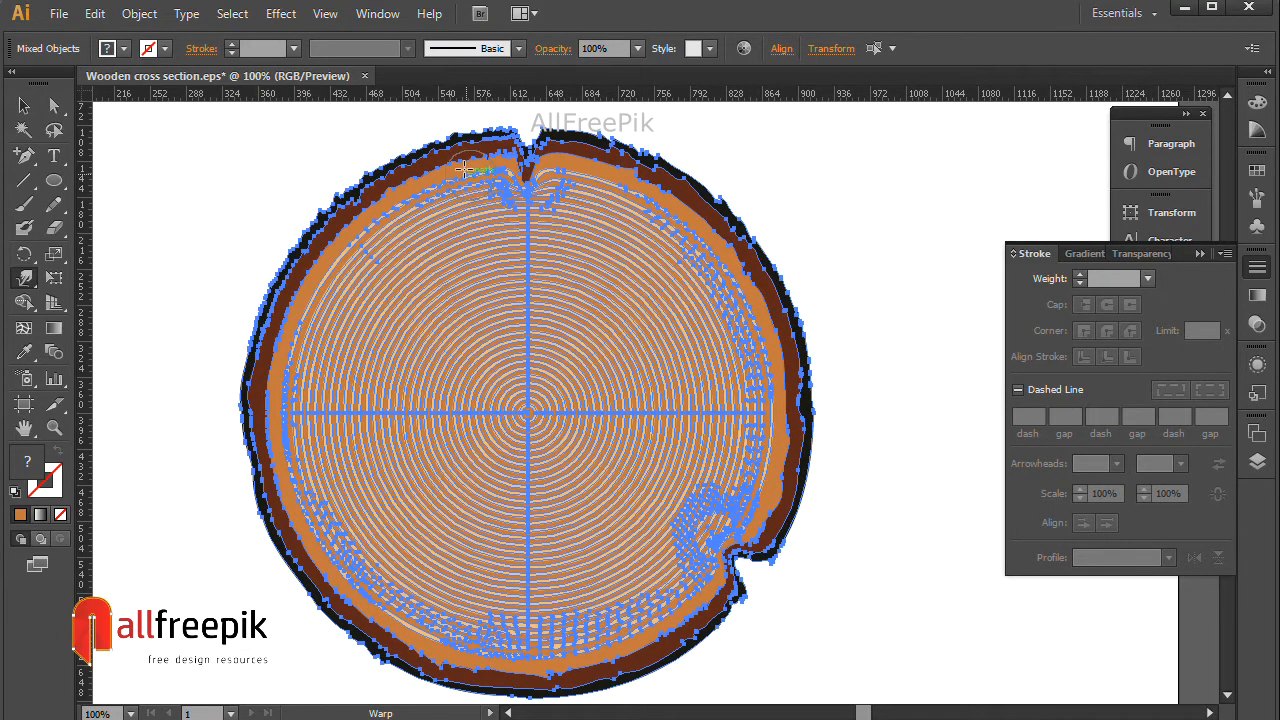
pyautogui.moveTo(458, 141)
pyautogui.mouseDown()
pyautogui.moveTo(320, 190)
pyautogui.moveTo(285, 258)
pyautogui.moveTo(256, 415)
pyautogui.moveTo(268, 322)
pyautogui.moveTo(258, 355)
pyautogui.moveTo(365, 224)
pyautogui.mouseUp()
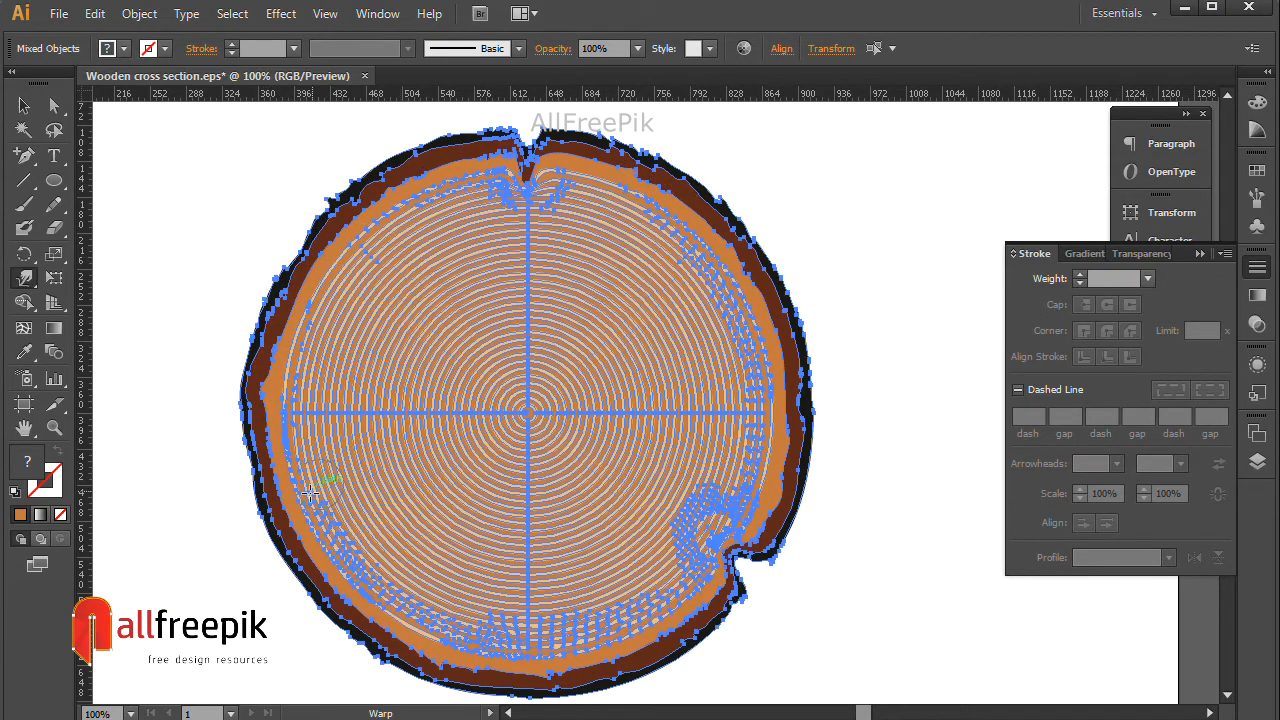
pyautogui.moveTo(260, 440)
pyautogui.mouseDown()
pyautogui.moveTo(245, 418)
pyautogui.moveTo(291, 606)
pyautogui.moveTo(423, 675)
pyautogui.moveTo(600, 682)
pyautogui.moveTo(691, 657)
pyautogui.moveTo(737, 600)
pyautogui.moveTo(740, 510)
pyautogui.mouseUp()
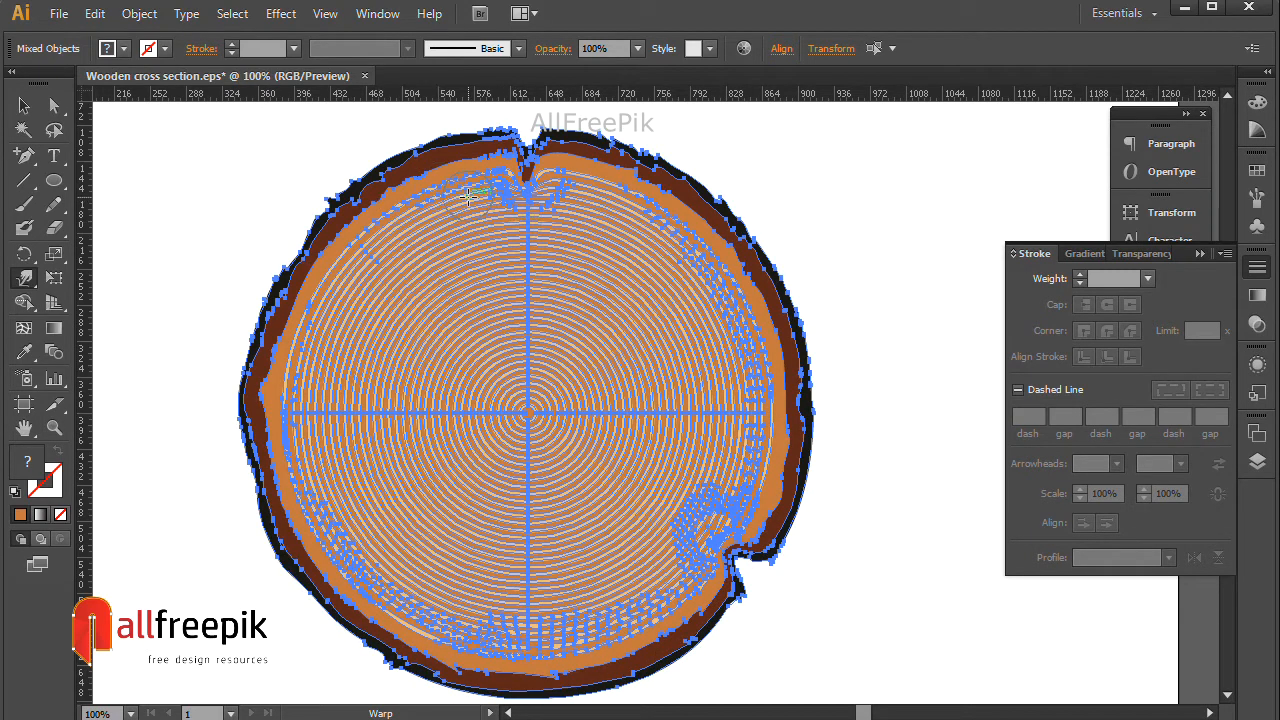
# Warp the growth rings from the outermost ones inwards to the log's centre, giving them an irregular, wavy shape
pyautogui.moveTo(486, 185)
pyautogui.mouseDown()
pyautogui.moveTo(370, 236)
pyautogui.moveTo(328, 285)
pyautogui.moveTo(303, 352)
pyautogui.mouseUp()
pyautogui.moveTo(296, 440)
pyautogui.mouseDown()
pyautogui.moveTo(323, 514)
pyautogui.moveTo(408, 594)
pyautogui.moveTo(514, 629)
pyautogui.moveTo(628, 627)
pyautogui.moveTo(702, 583)
pyautogui.moveTo(760, 444)
pyautogui.moveTo(715, 275)
pyautogui.moveTo(640, 205)
pyautogui.moveTo(530, 180)
pyautogui.moveTo(455, 185)
pyautogui.mouseUp()
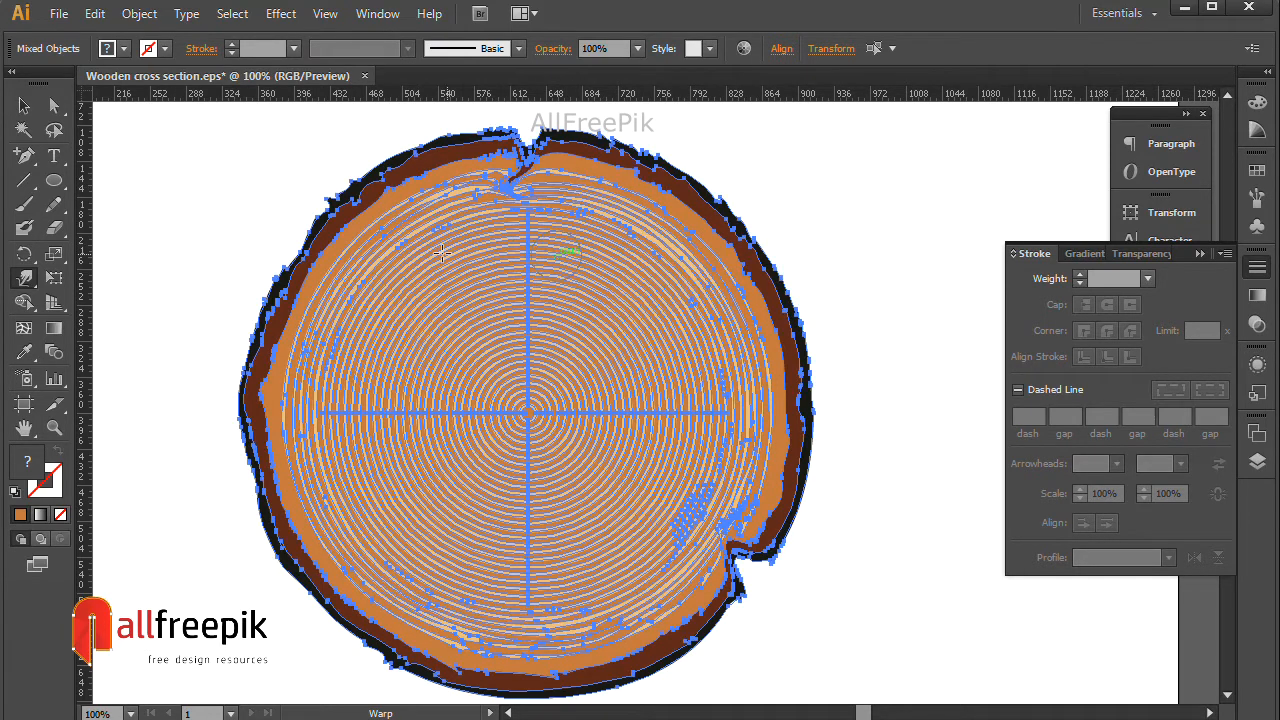
pyautogui.moveTo(467, 236)
pyautogui.mouseDown()
pyautogui.moveTo(378, 300)
pyautogui.moveTo(345, 392)
pyautogui.moveTo(388, 528)
pyautogui.moveTo(466, 590)
pyautogui.moveTo(548, 604)
pyautogui.moveTo(652, 558)
pyautogui.moveTo(728, 425)
pyautogui.moveTo(708, 345)
pyautogui.moveTo(640, 250)
pyautogui.moveTo(500, 213)
pyautogui.moveTo(422, 232)
pyautogui.moveTo(366, 292)
pyautogui.mouseUp()
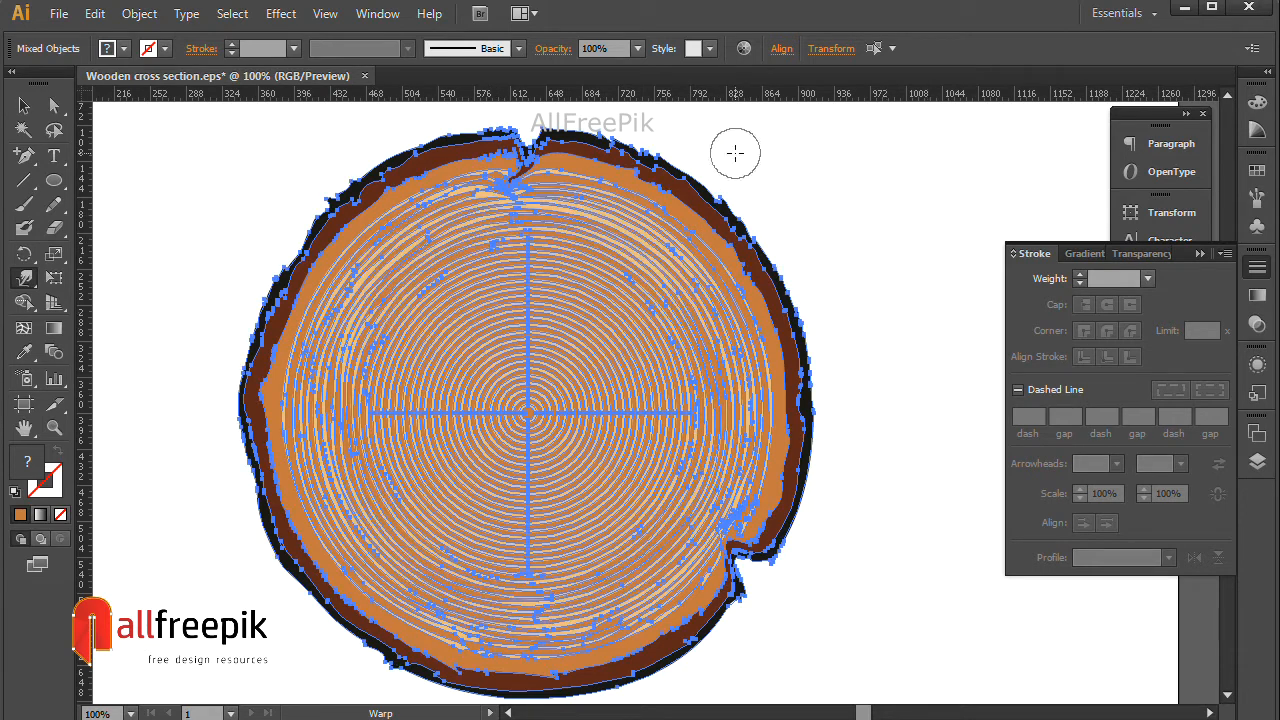
pyautogui.moveTo(628, 297)
pyautogui.mouseDown()
pyautogui.moveTo(686, 371)
pyautogui.moveTo(688, 460)
pyautogui.moveTo(615, 530)
pyautogui.moveTo(524, 566)
pyautogui.moveTo(440, 537)
pyautogui.moveTo(378, 468)
pyautogui.moveTo(356, 392)
pyautogui.moveTo(410, 312)
pyautogui.moveTo(526, 280)
pyautogui.moveTo(632, 290)
pyautogui.moveTo(698, 378)
pyautogui.moveTo(640, 490)
pyautogui.moveTo(500, 520)
pyautogui.moveTo(422, 490)
pyautogui.moveTo(412, 390)
pyautogui.moveTo(490, 311)
pyautogui.moveTo(594, 325)
pyautogui.moveTo(620, 420)
pyautogui.moveTo(565, 457)
pyautogui.moveTo(458, 448)
pyautogui.moveTo(440, 368)
pyautogui.moveTo(552, 340)
pyautogui.moveTo(608, 415)
pyautogui.moveTo(528, 457)
pyautogui.moveTo(485, 420)
pyautogui.moveTo(535, 371)
pyautogui.moveTo(562, 422)
pyautogui.moveTo(497, 410)
pyautogui.mouseUp()
pyautogui.moveTo(608, 418); pyautogui.dragTo(612, 420)
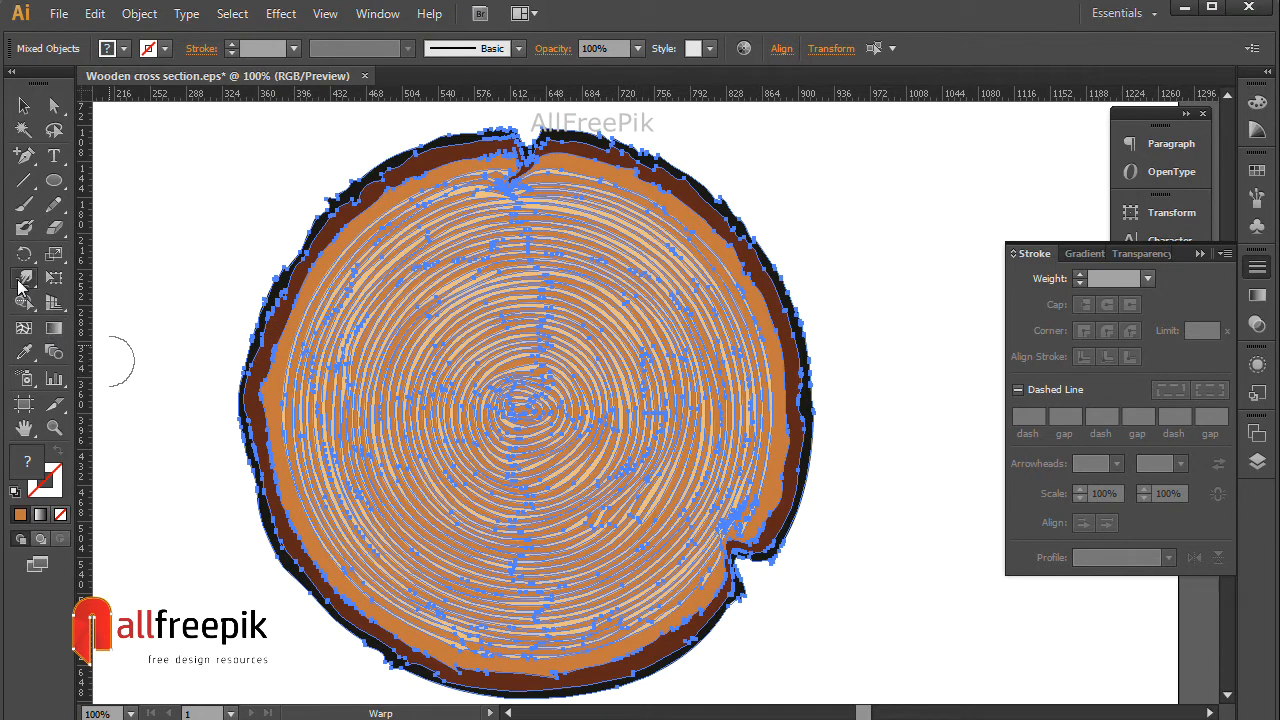
# Warp the growth rings further in the log's upper part and from the lower-right notch along the bottom
pyautogui.click(22, 282)
pyautogui.moveTo(510, 244)
pyautogui.mouseDown()
pyautogui.moveTo(565, 210)
pyautogui.moveTo(606, 207)
pyautogui.moveTo(640, 262)
pyautogui.moveTo(622, 325)
pyautogui.moveTo(655, 345)
pyautogui.mouseUp()
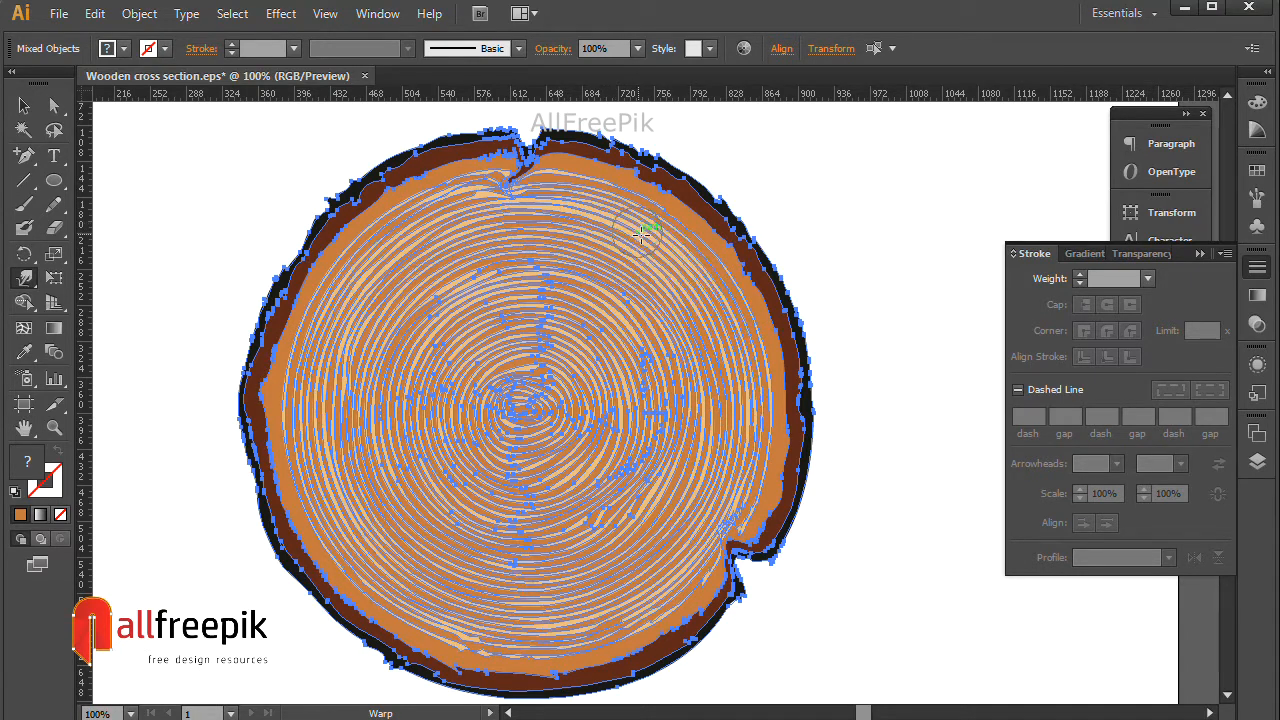
pyautogui.moveTo(638, 232); pyautogui.dragTo(650, 240)
pyautogui.moveTo(690, 521)
pyautogui.mouseDown()
pyautogui.moveTo(643, 591)
pyautogui.moveTo(509, 626)
pyautogui.moveTo(377, 598)
pyautogui.moveTo(314, 527)
pyautogui.moveTo(300, 430)
pyautogui.moveTo(335, 275)
pyautogui.moveTo(405, 218)
pyautogui.moveTo(560, 205)
pyautogui.moveTo(700, 245)
pyautogui.moveTo(748, 312)
pyautogui.moveTo(756, 430)
pyautogui.moveTo(697, 562)
pyautogui.moveTo(610, 612)
pyautogui.moveTo(460, 615)
pyautogui.moveTo(365, 580)
pyautogui.mouseUp()
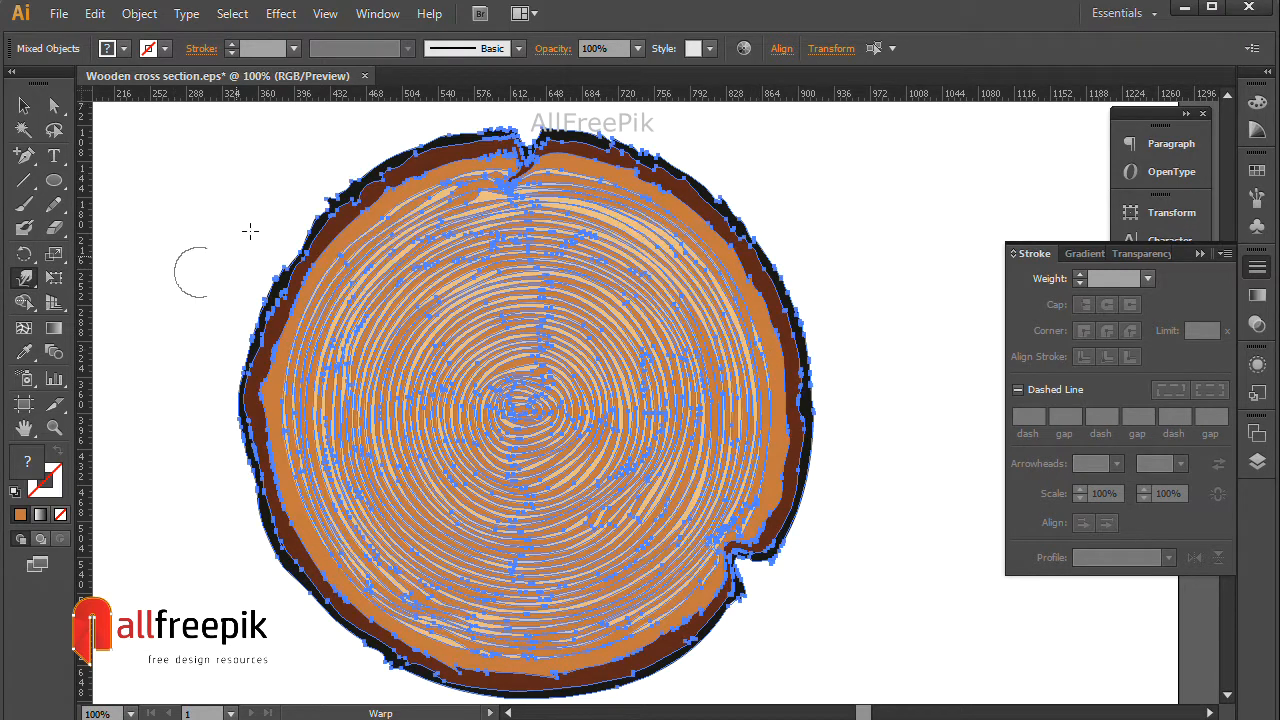
# Bloat the growth rings with the Bloat tool at spots to the left, lower left, right and upper right of the log's centre
pyautogui.click(30, 284)
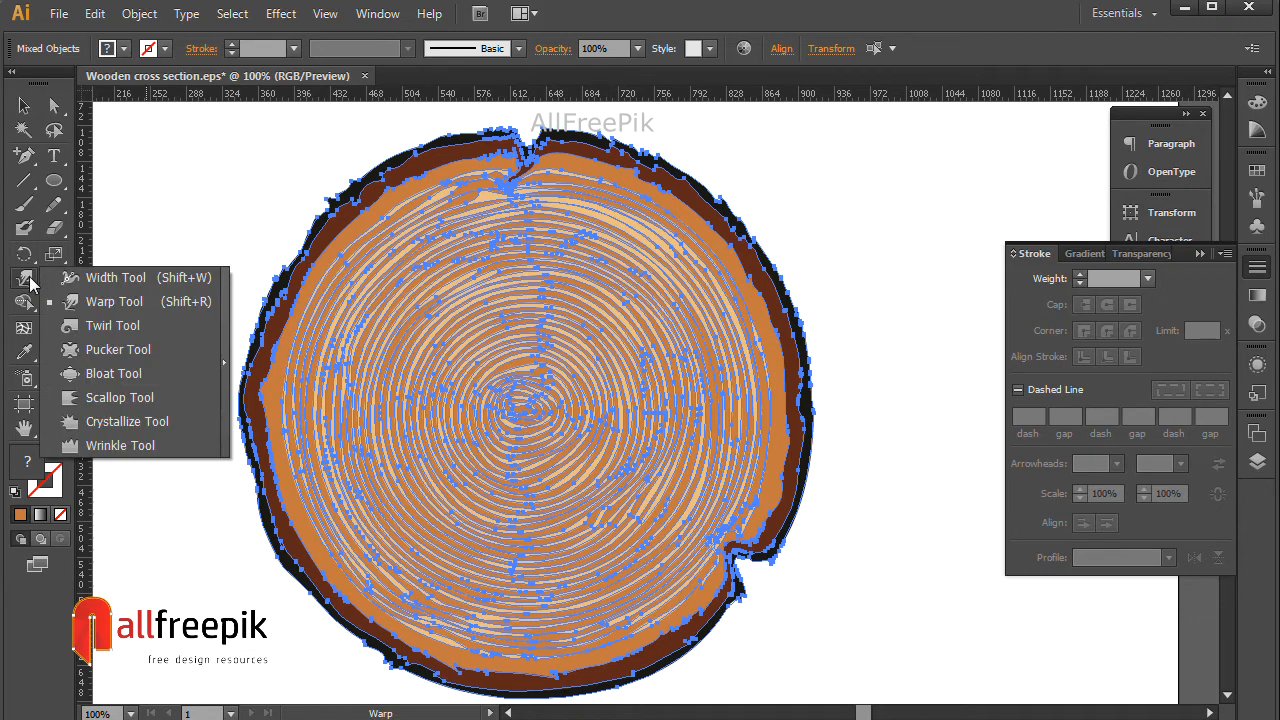
pyautogui.click(97, 349)
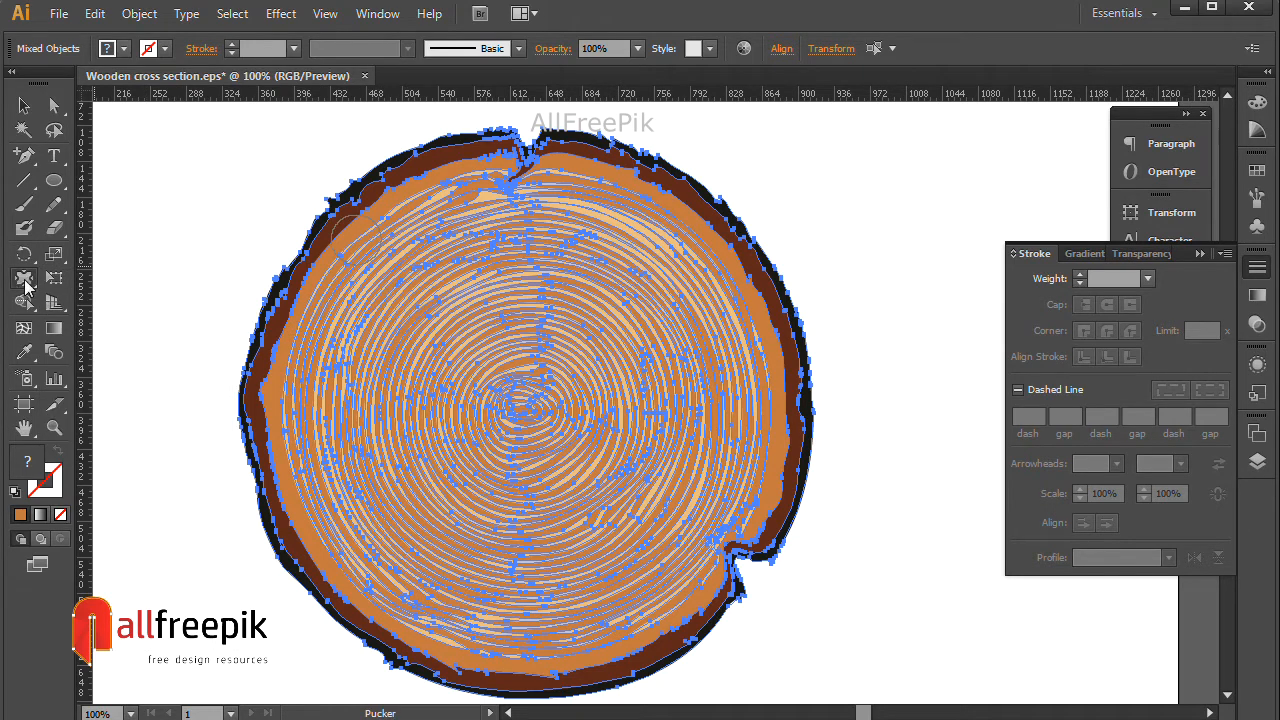
pyautogui.click(29, 286)
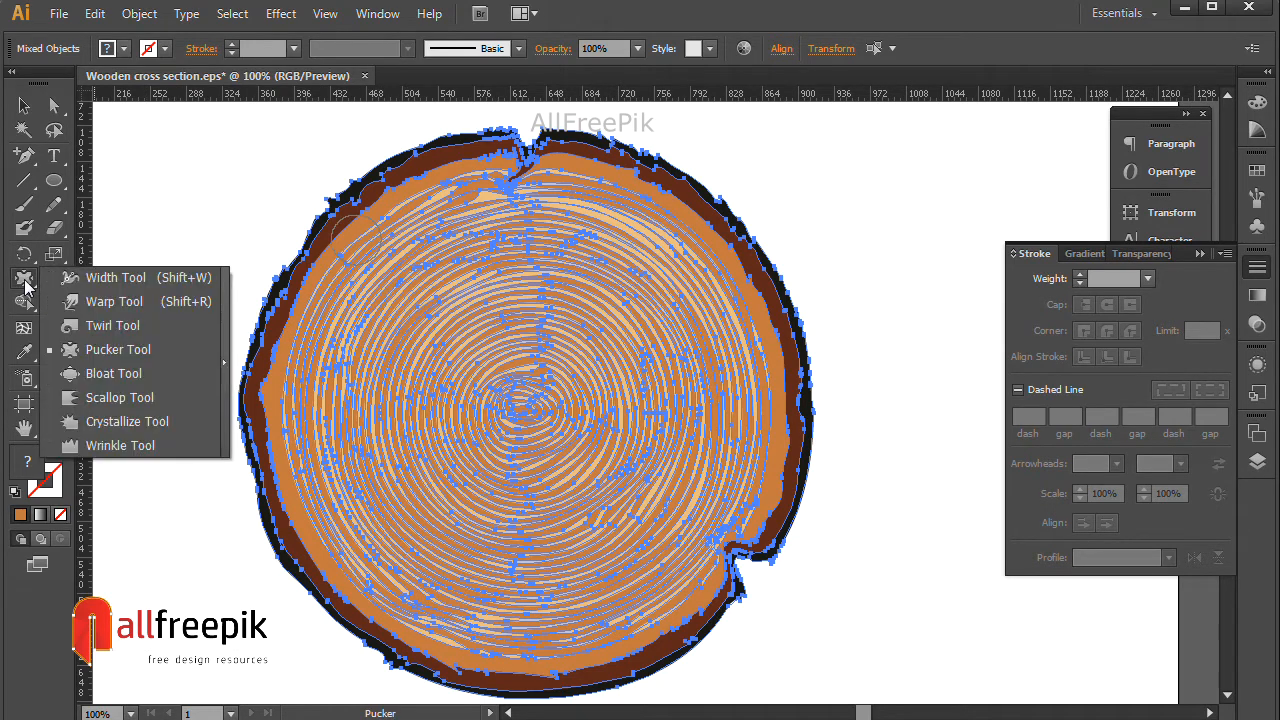
pyautogui.click(90, 373)
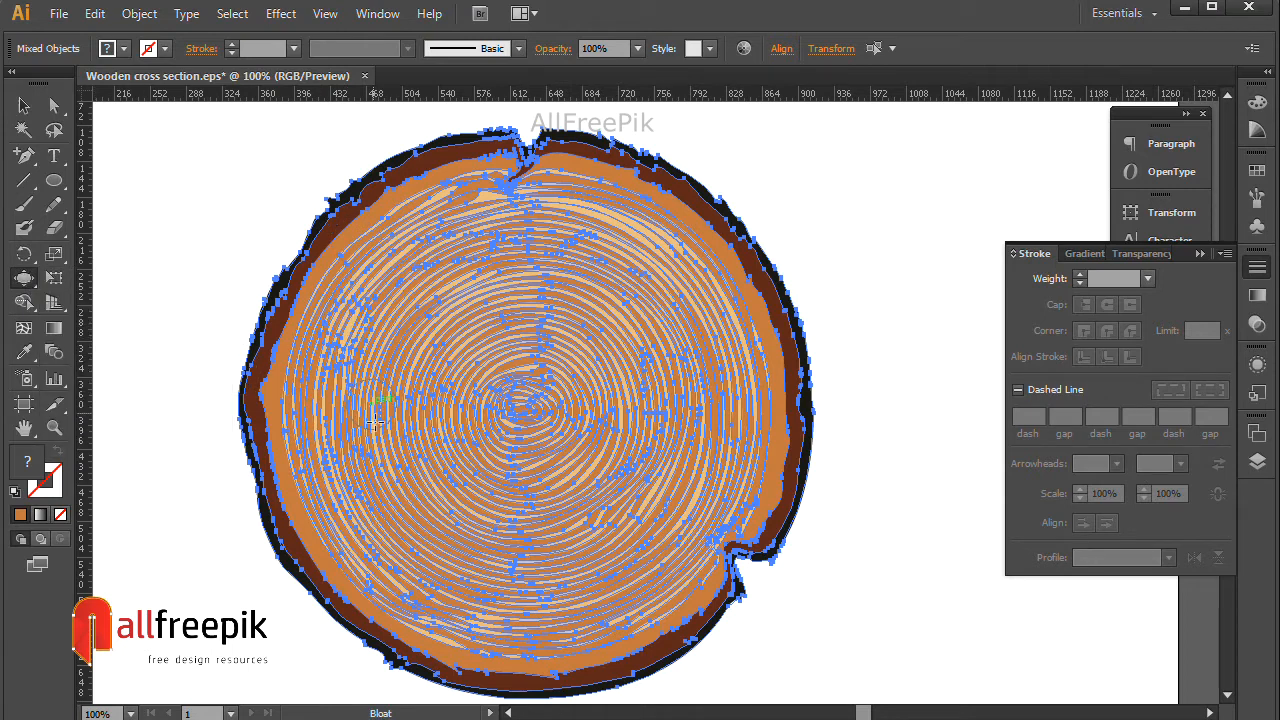
pyautogui.click(428, 518)
pyautogui.click(638, 390)
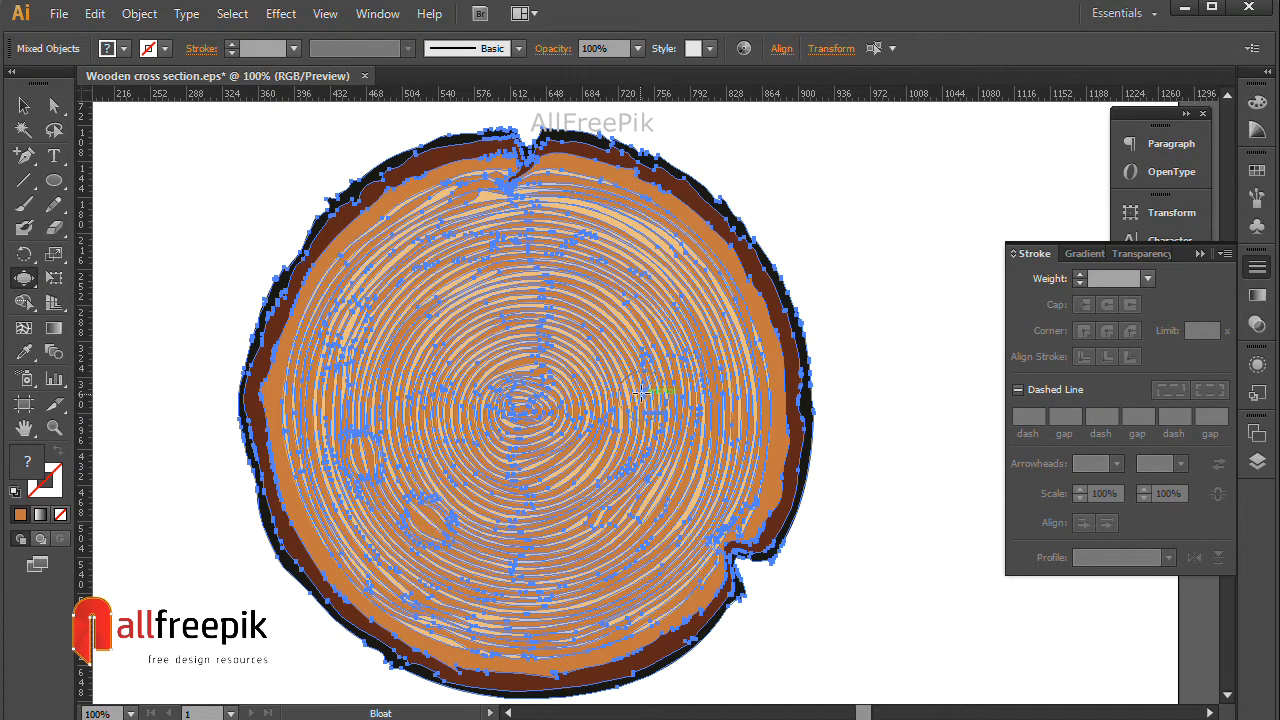
pyautogui.click(652, 266)
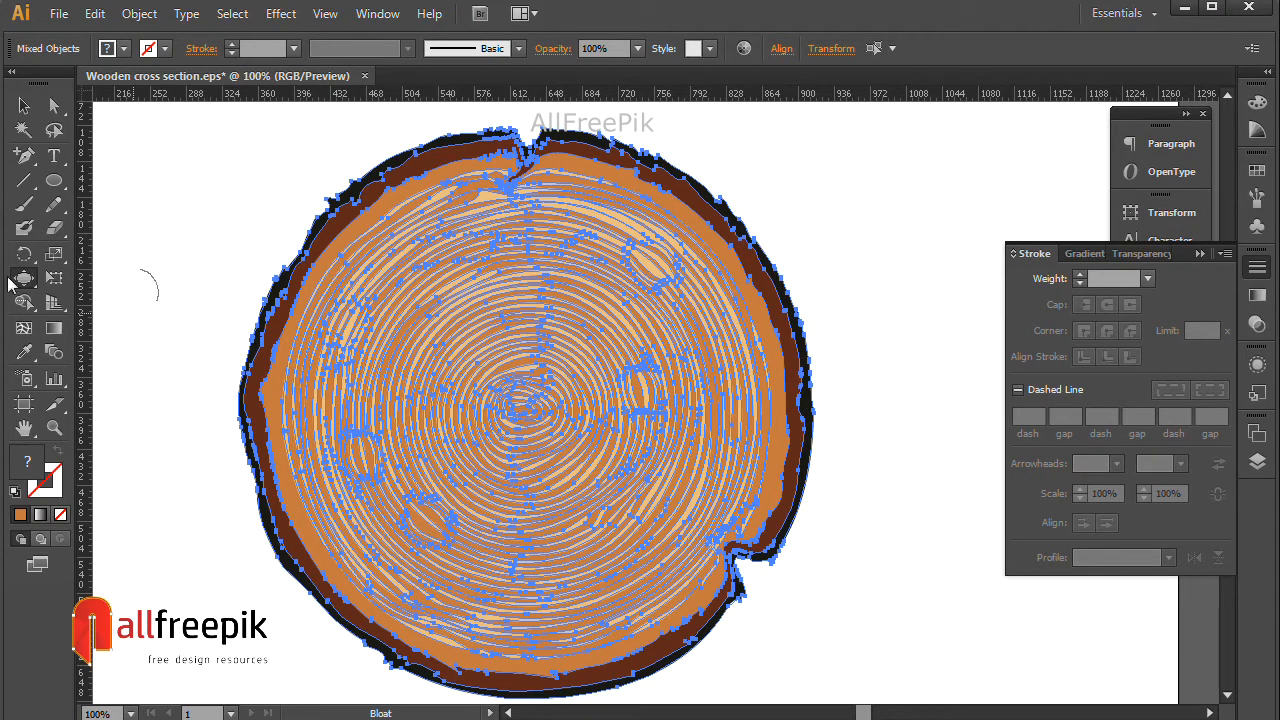
# Return to the Warp tool and reshape the rings at the log's upper left and the bark at the lower-right notch
pyautogui.click(29, 284)
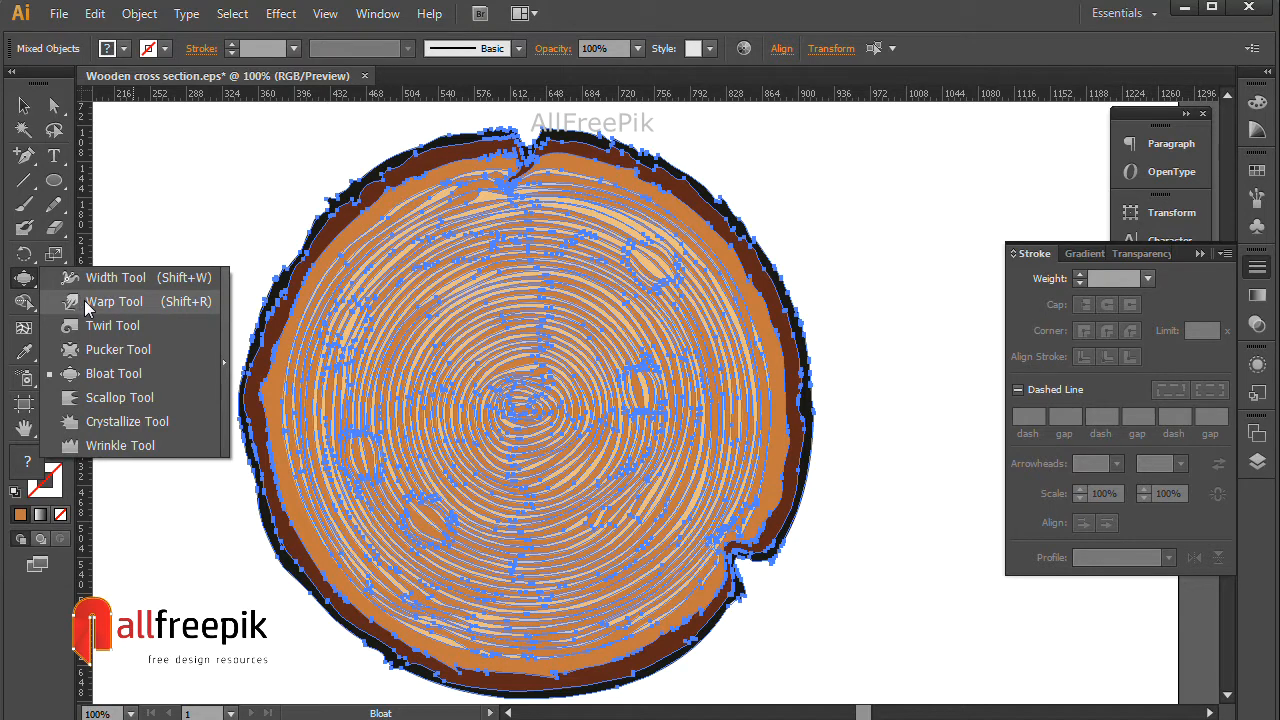
pyautogui.click(85, 301)
pyautogui.moveTo(397, 217)
pyautogui.mouseDown()
pyautogui.moveTo(372, 248)
pyautogui.moveTo(350, 229)
pyautogui.mouseUp()
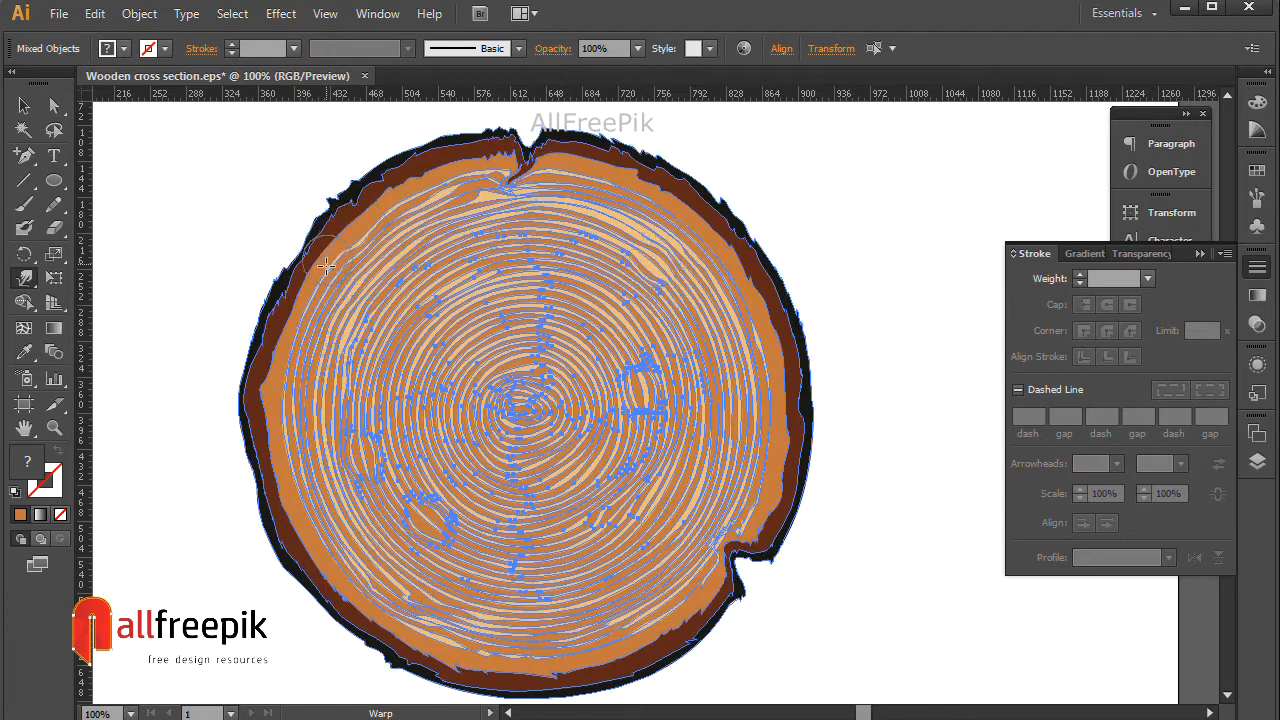
pyautogui.moveTo(752, 560); pyautogui.dragTo(736, 586)
# Warp the outer bark along the log's right edge, across its bottom and up its lower-left side
pyautogui.scroll(-1, 834, 400)
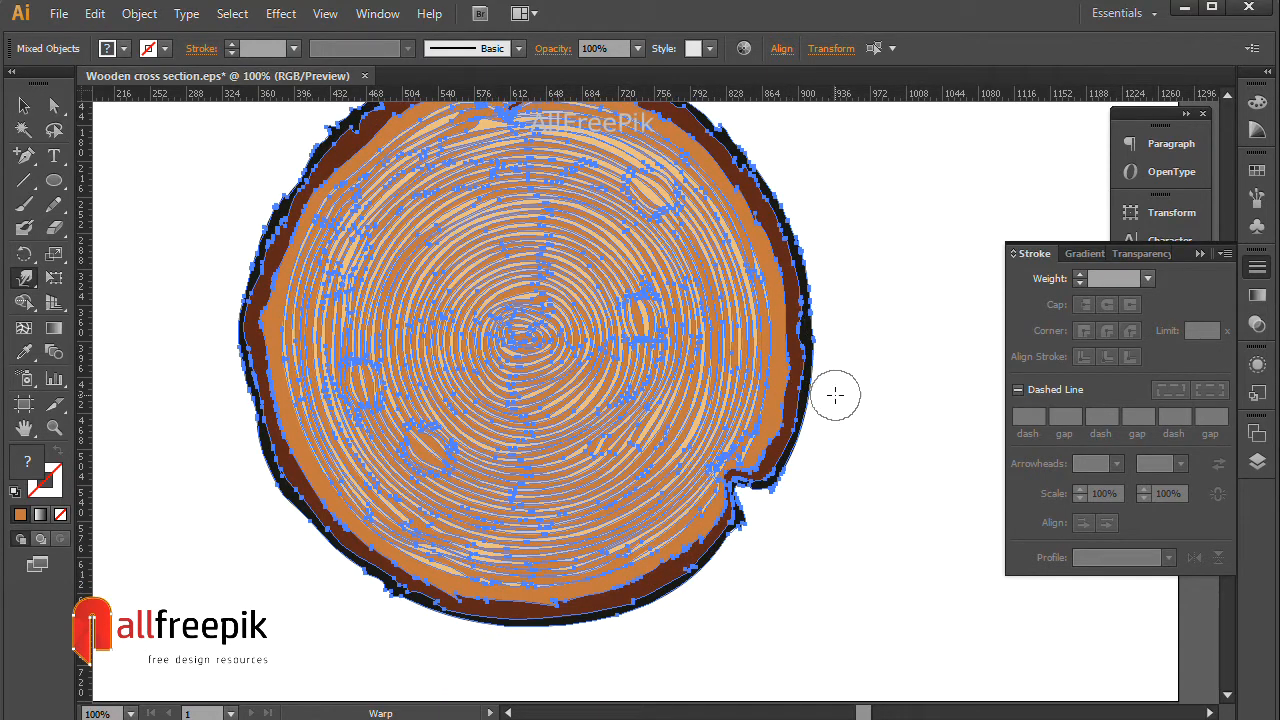
pyautogui.moveTo(817, 323)
pyautogui.mouseDown()
pyautogui.moveTo(822, 385)
pyautogui.moveTo(798, 460)
pyautogui.mouseUp()
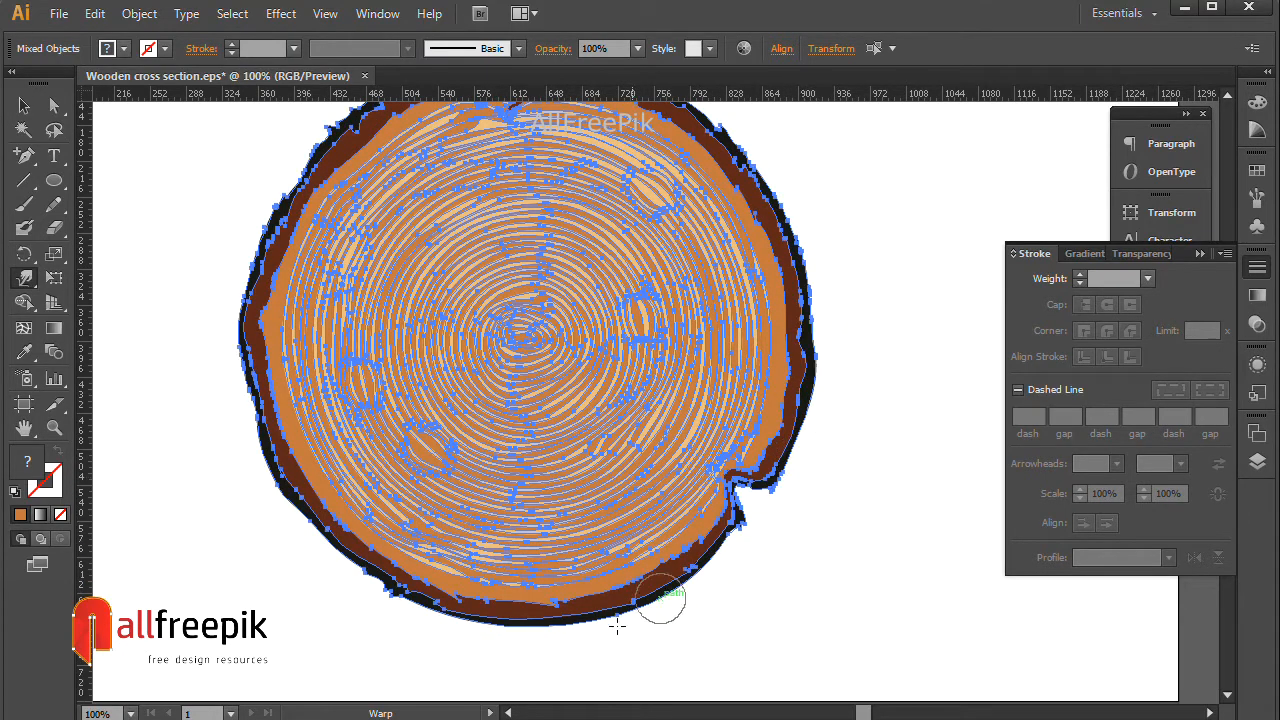
pyautogui.moveTo(717, 564)
pyautogui.mouseDown()
pyautogui.moveTo(683, 598)
pyautogui.moveTo(636, 614)
pyautogui.moveTo(523, 608)
pyautogui.moveTo(349, 571)
pyautogui.moveTo(244, 465)
pyautogui.mouseUp()
pyautogui.moveTo(243, 366); pyautogui.dragTo(271, 492)
# Deselect the log, fit the whole cross section in view and collapse the stroke settings
pyautogui.scroll(3, 254, 280)
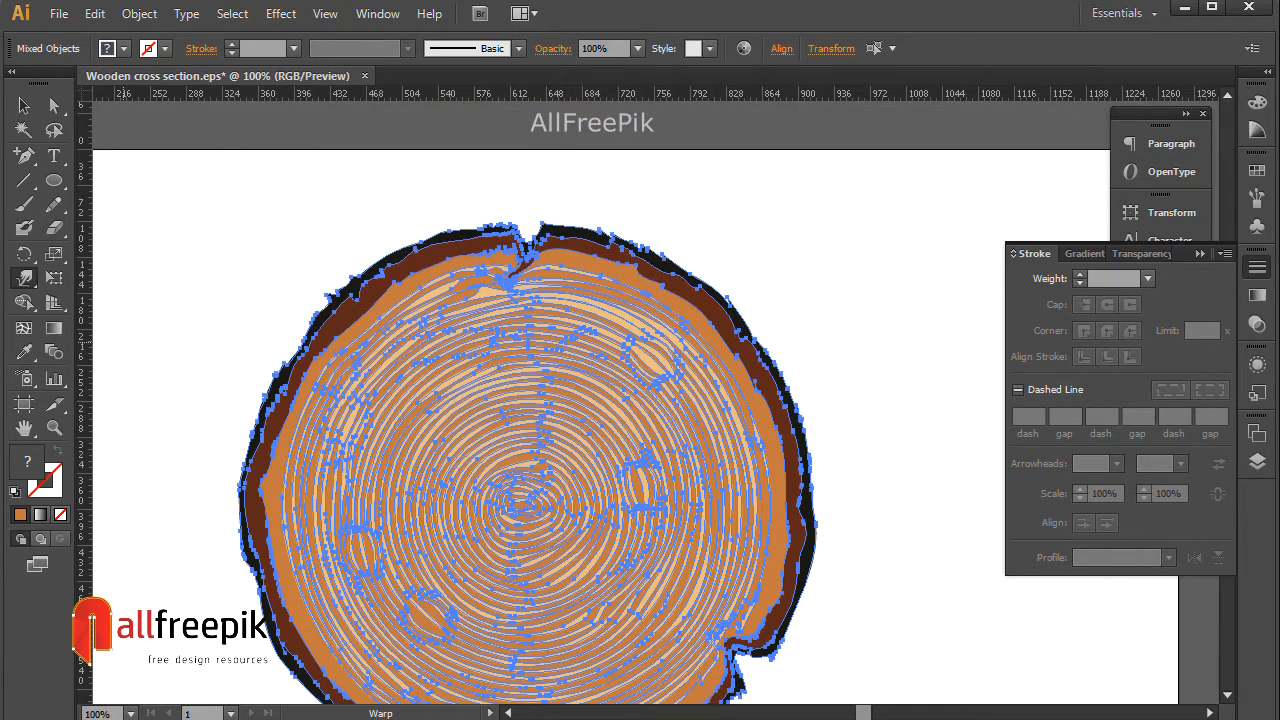
pyautogui.click(24, 105)
pyautogui.click(271, 223)
pyautogui.keyDown('ctrl'); pyautogui.keyDown('alt'); pyautogui.click(893, 330); pyautogui.keyUp('alt'); pyautogui.keyUp('ctrl')
pyautogui.moveTo(768, 434); pyautogui.dragTo(827, 328)
pyautogui.moveTo(244, 199); pyautogui.dragTo(866, 603)
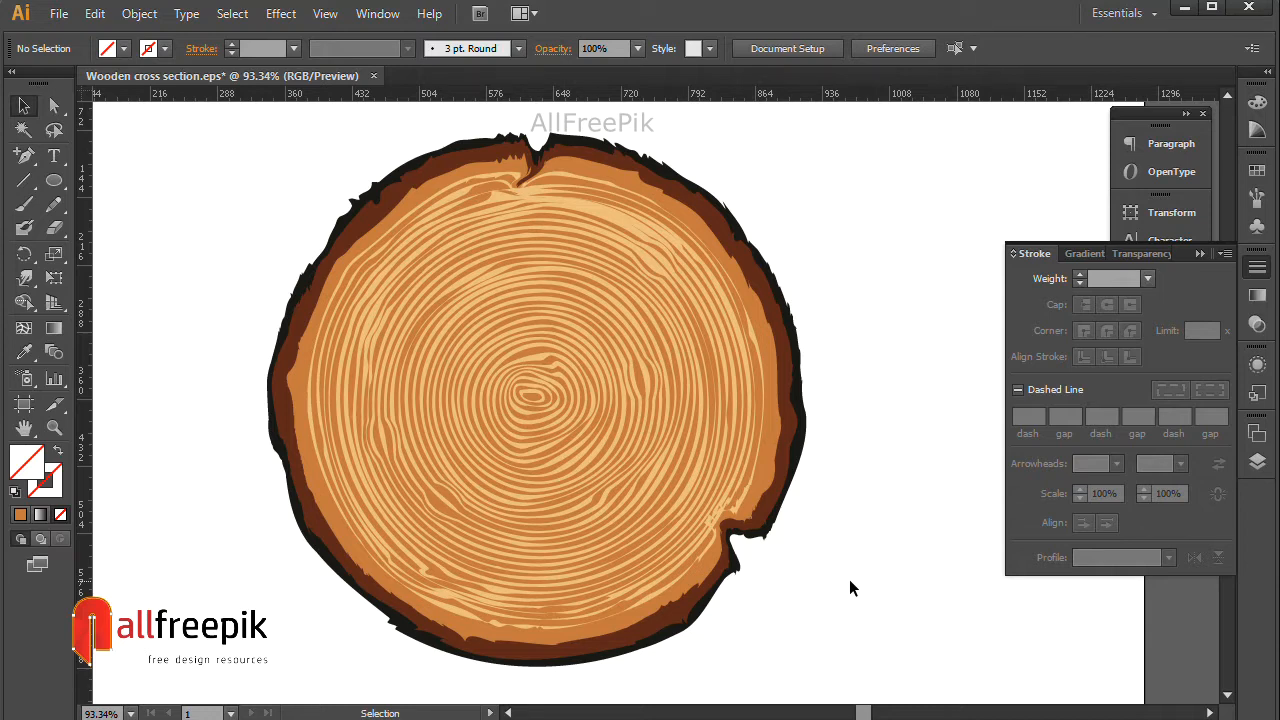
pyautogui.click(1257, 270)
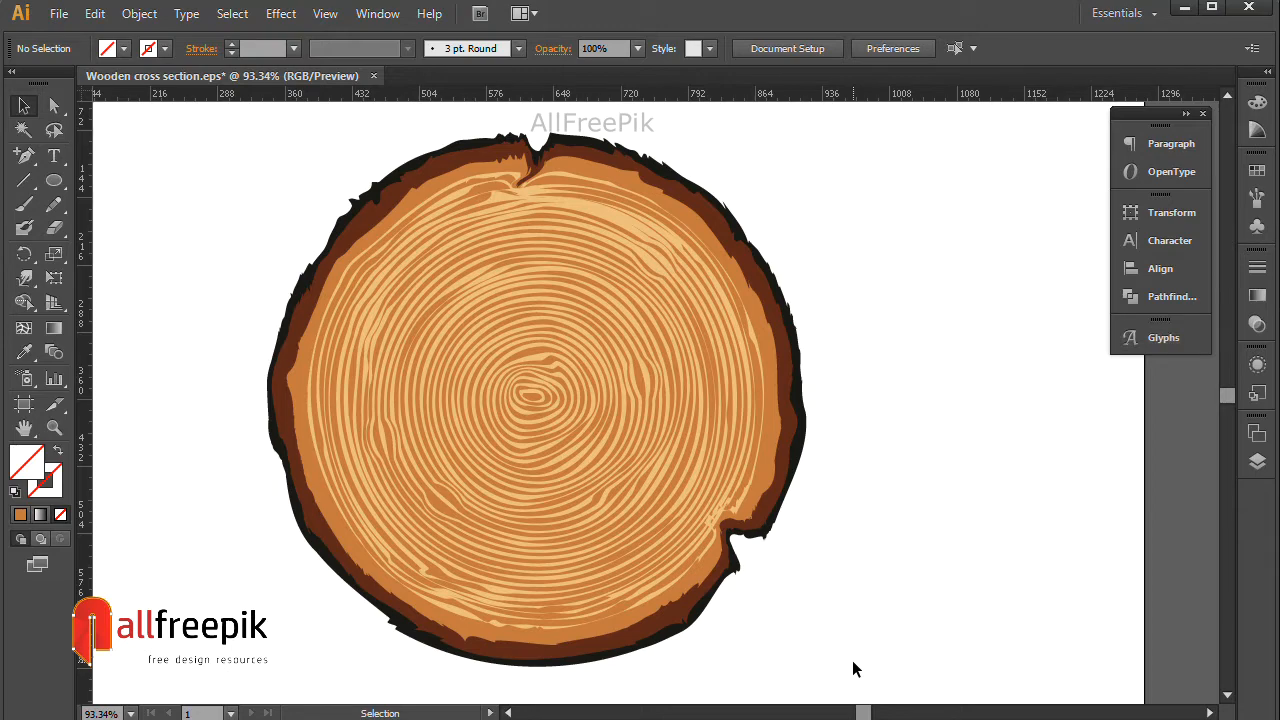